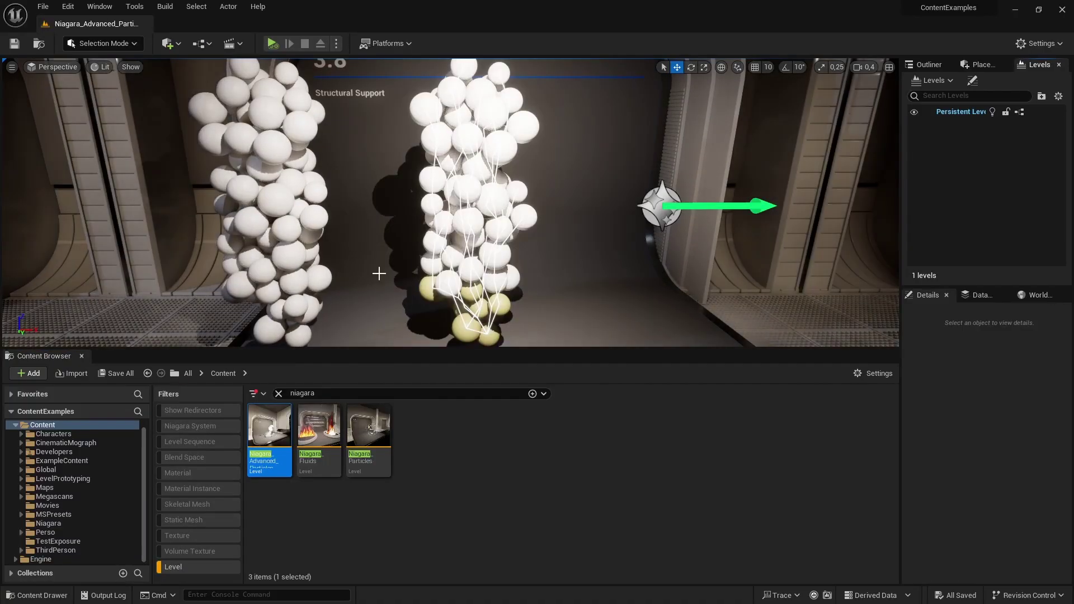
Find the 3.6 Position Based Dynamics exhibit in the level and select its cluster of spheres
{"action": "right_click_drag", "start_coordinate": [379, 274], "coordinate": [297, 270]}
{"action": "key", "text": "s"}
{"action": "scroll", "coordinate": [254, 273], "scroll_direction": "down", "scroll_amount": 3}
{"action": "key", "text": "w"}
{"action": "scroll", "coordinate": [182, 271], "scroll_direction": "up", "scroll_amount": 3}
{"action": "key", "text": "w"}
{"action": "scroll", "coordinate": [291, 271], "scroll_direction": "down", "scroll_amount": 2}
{"action": "key", "text": "s"}
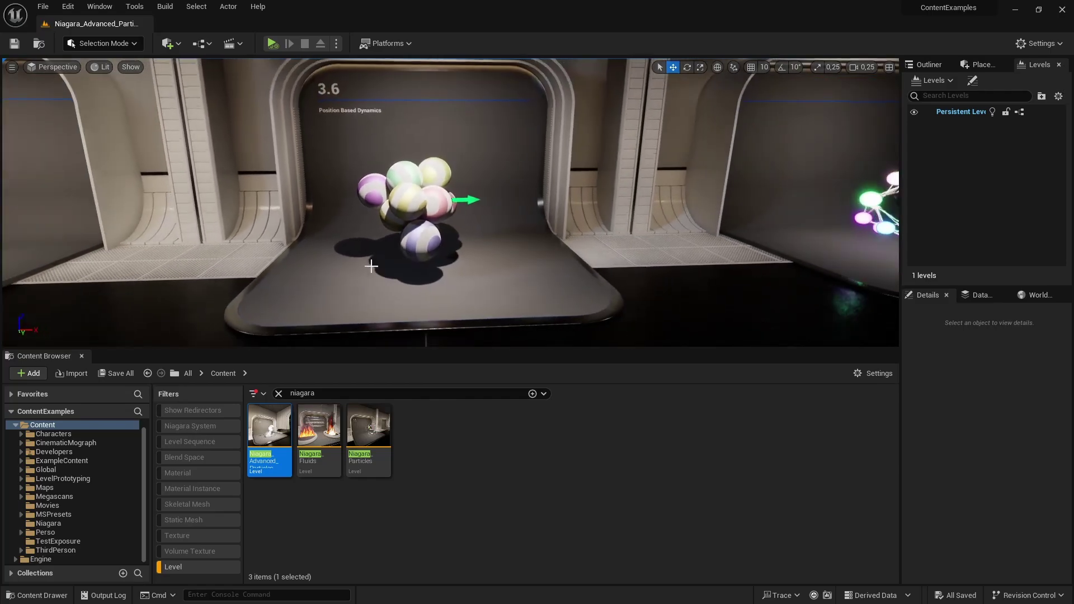
{"action": "left_click", "coordinate": [396, 212]}
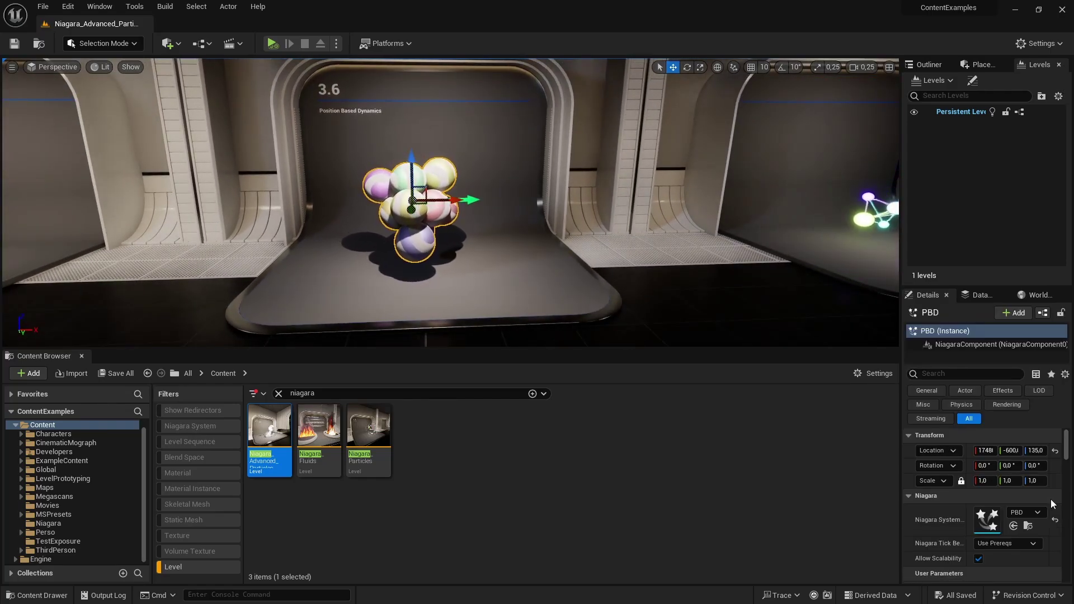
Locate the selected exhibit's PBD Niagara system asset in the project content and show its asset actions
{"action": "left_click", "coordinate": [1028, 526]}
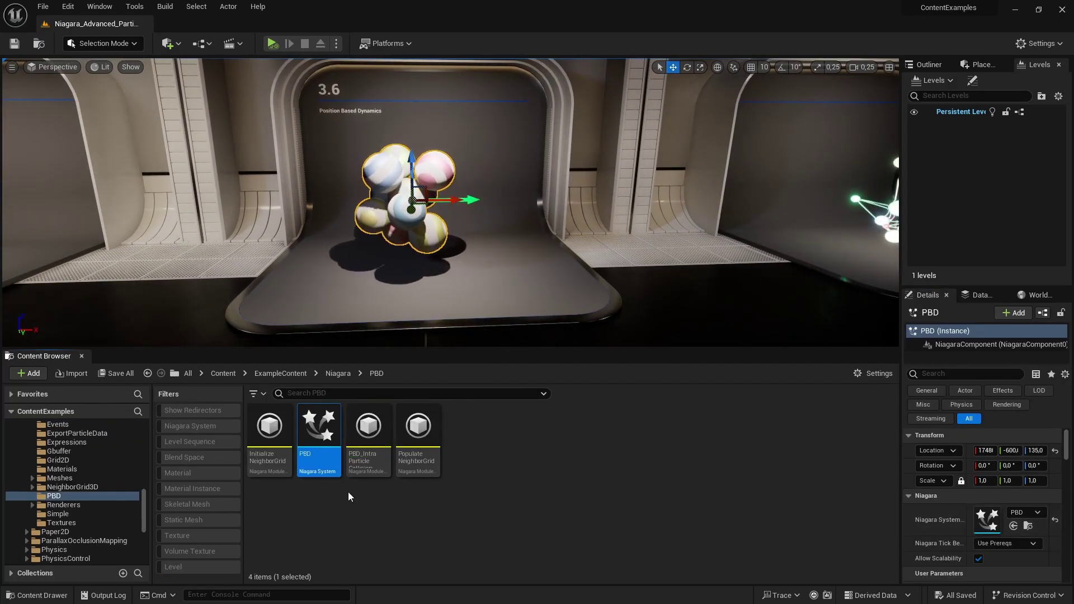
{"action": "right_click", "coordinate": [317, 428]}
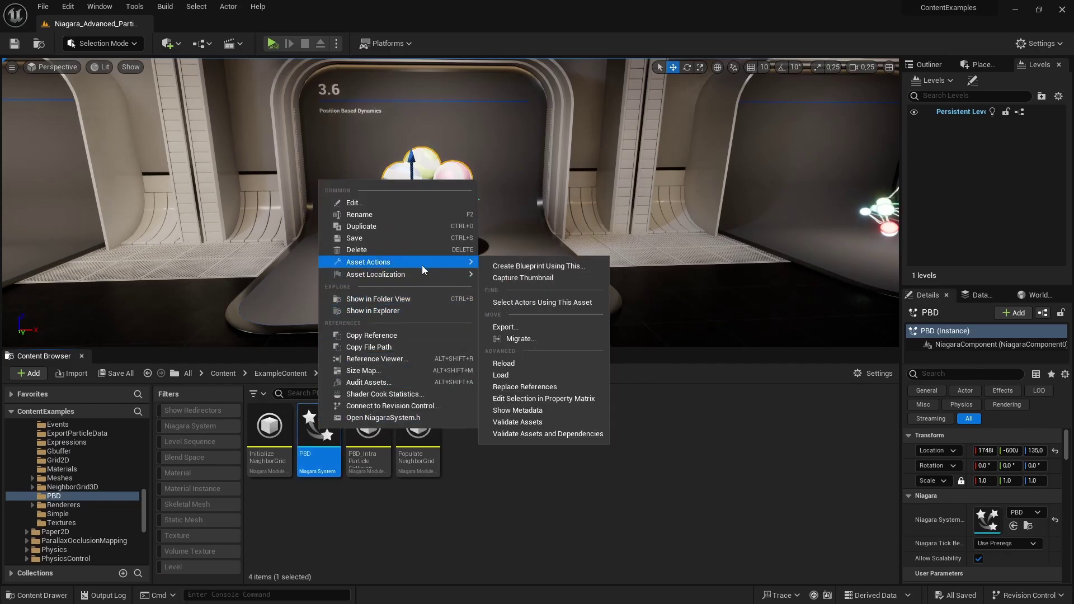
{"action": "mouse_move", "coordinate": [430, 262]}
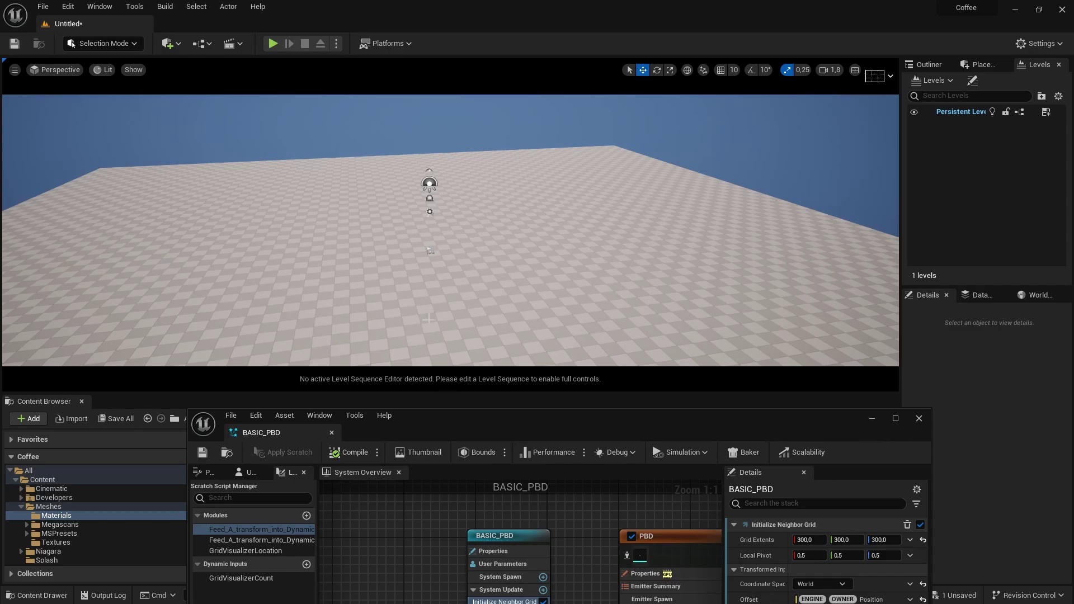
In the Coffee project, place the BASIC_PBD system from the Niagara folder into the level and raise it above the floor
{"action": "left_click_drag", "start_coordinate": [507, 420], "coordinate": [1073, 520]}
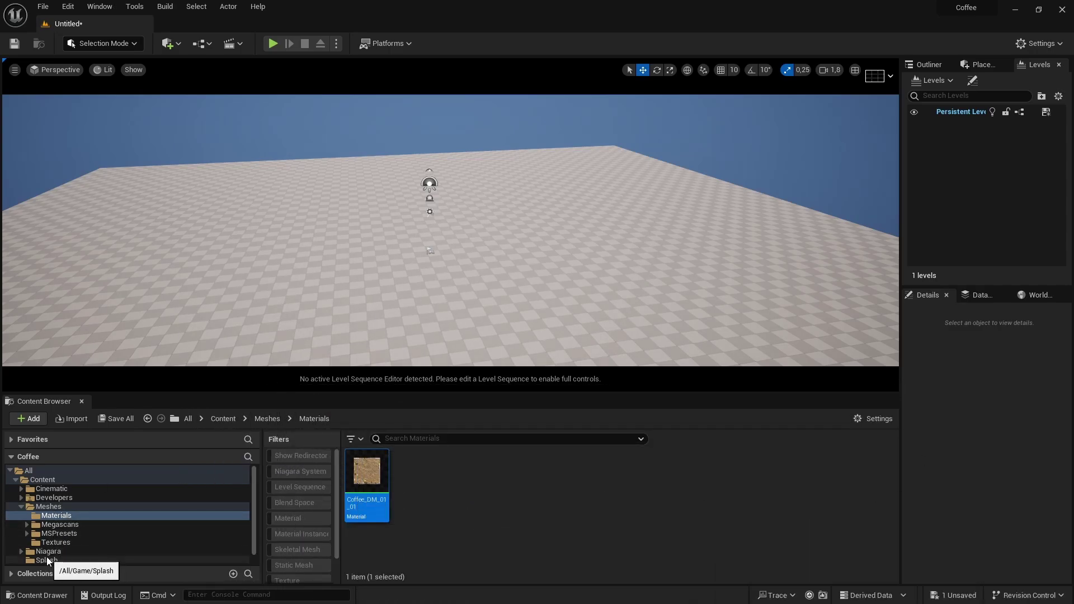
{"action": "left_click", "coordinate": [47, 560]}
{"action": "left_click", "coordinate": [49, 553]}
{"action": "mouse_move", "coordinate": [561, 320]}
{"action": "right_mouse_down"}
{"action": "mouse_move", "coordinate": [537, 311]}
{"action": "mouse_move", "coordinate": [561, 320]}
{"action": "right_mouse_up"}
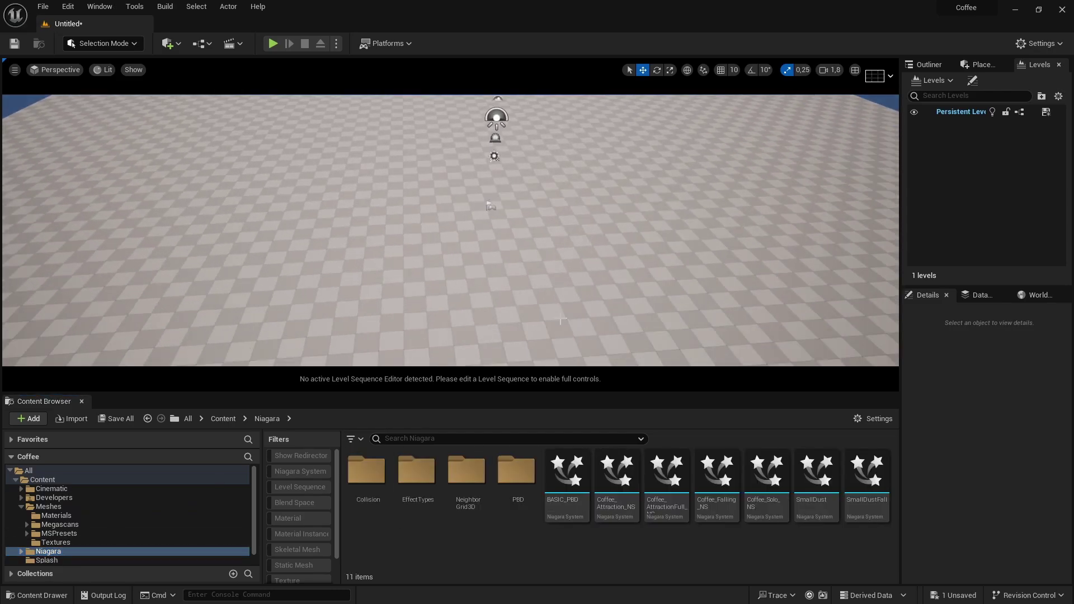
{"action": "left_click_drag", "start_coordinate": [567, 472], "coordinate": [439, 235]}
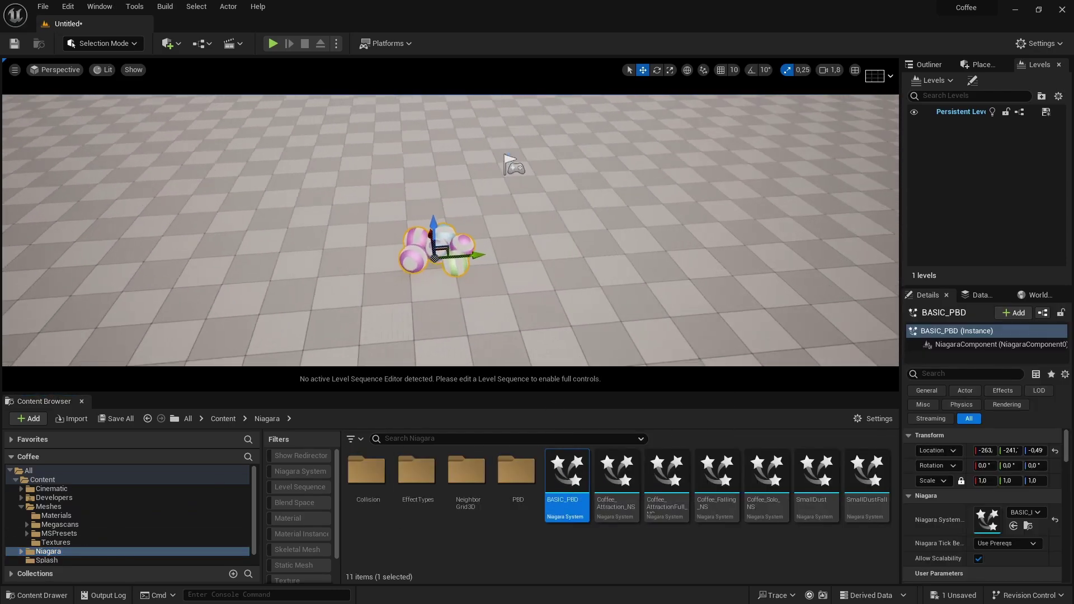
{"action": "right_click_drag", "start_coordinate": [458, 271], "coordinate": [447, 235]}
{"action": "mouse_move", "coordinate": [467, 174]}
{"action": "right_mouse_down"}
{"action": "mouse_move", "coordinate": [467, 193]}
{"action": "mouse_move", "coordinate": [467, 159]}
{"action": "mouse_move", "coordinate": [490, 148]}
{"action": "mouse_move", "coordinate": [467, 150]}
{"action": "mouse_move", "coordinate": [450, 171]}
{"action": "right_mouse_up"}
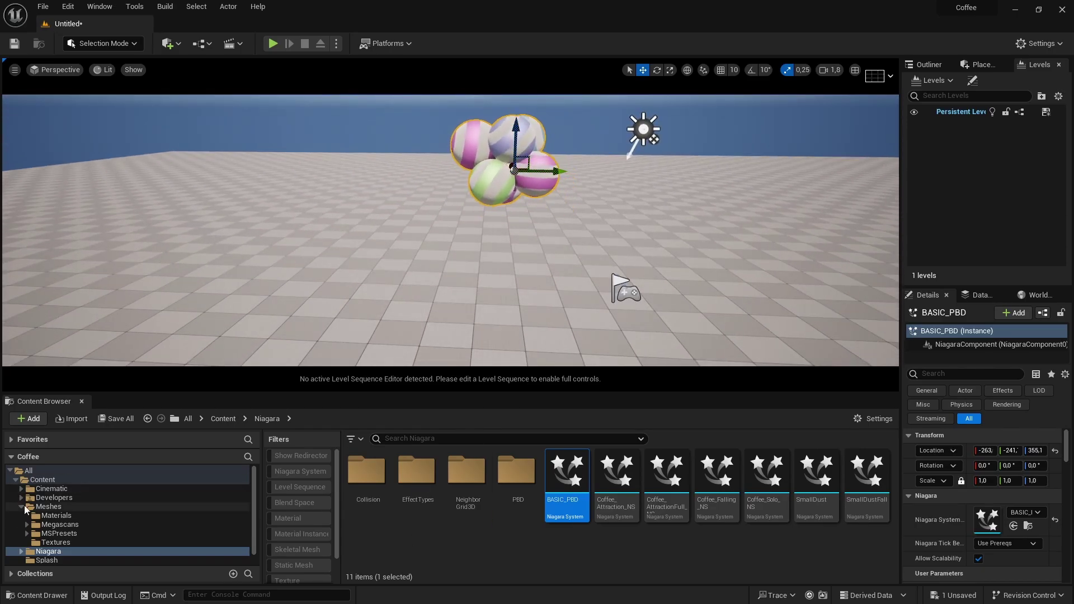
Place the CoffeeBean mesh from the Meshes folder beside the particle system for comparison, raise it off the floor, and delete it
{"action": "left_click", "coordinate": [21, 507]}
{"action": "left_click", "coordinate": [47, 506]}
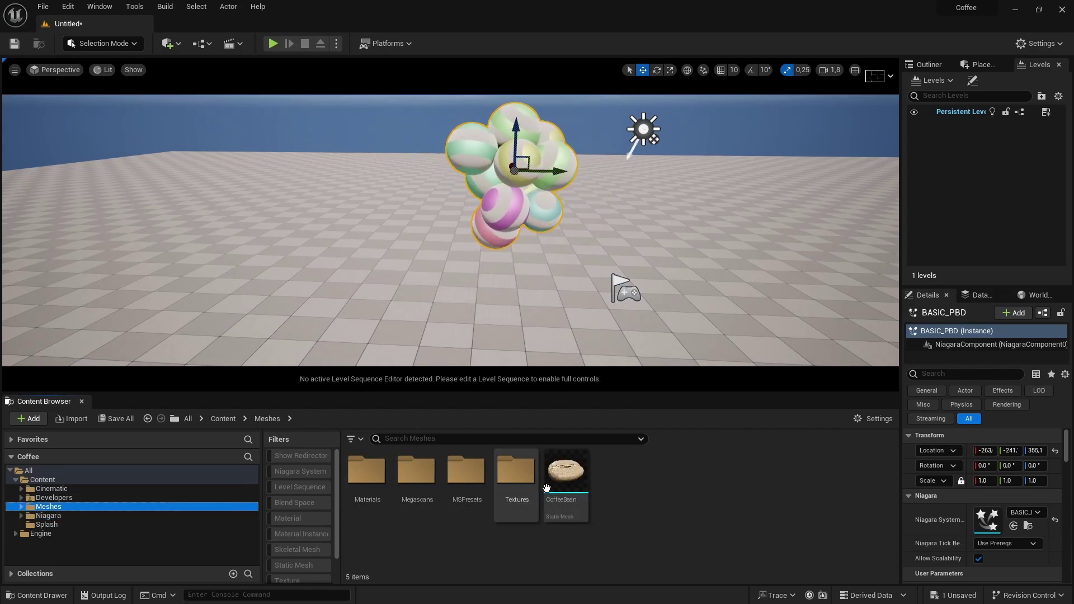
{"action": "left_click_drag", "start_coordinate": [397, 311], "coordinate": [380, 333]}
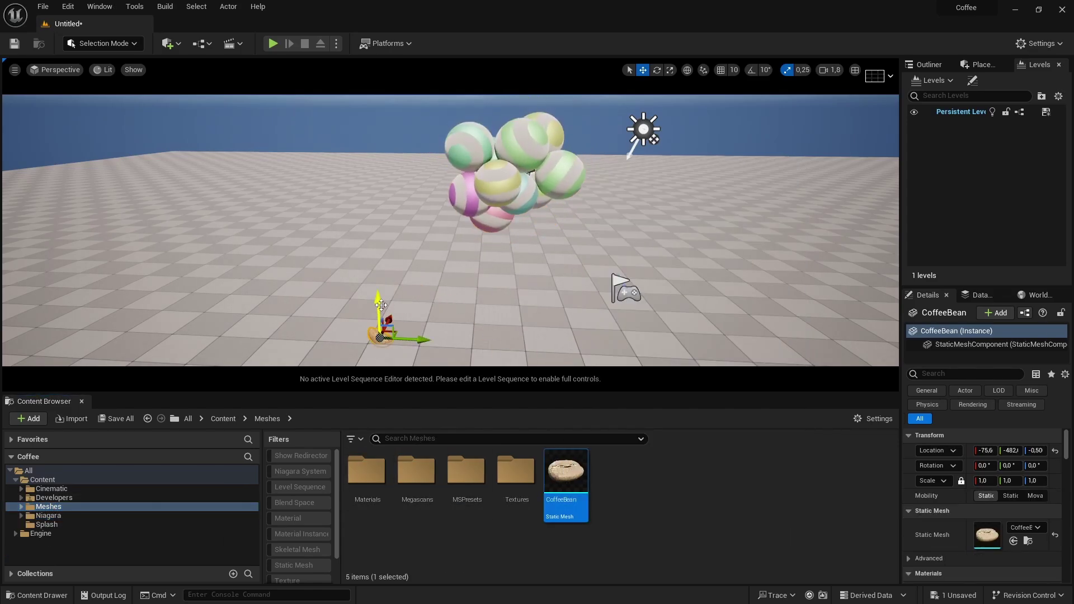
{"action": "key", "text": "w"}
{"action": "right_click_drag", "start_coordinate": [388, 224], "coordinate": [369, 244]}
{"action": "scroll", "coordinate": [389, 225], "scroll_direction": "down", "scroll_amount": 3}
{"action": "key", "text": "s"}
{"action": "key", "text": "s"}
{"action": "key", "text": "w"}
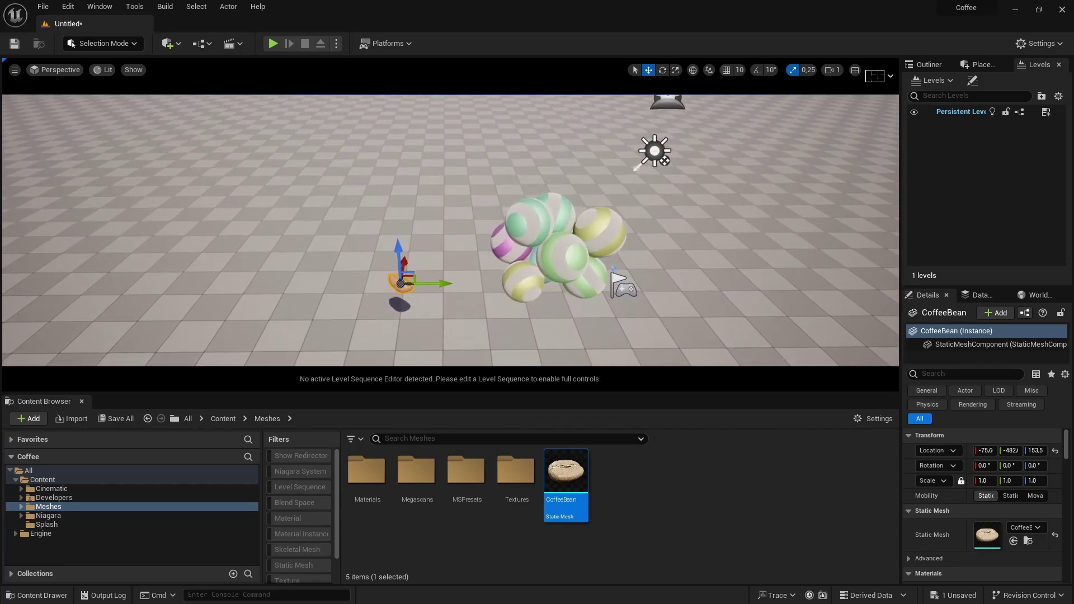
{"action": "key", "text": "Delete"}
Assign the CoffeeBean static mesh to the Mesh Renderer of the PBD emitter in BASIC_PBD
{"action": "left_click", "coordinate": [538, 271]}
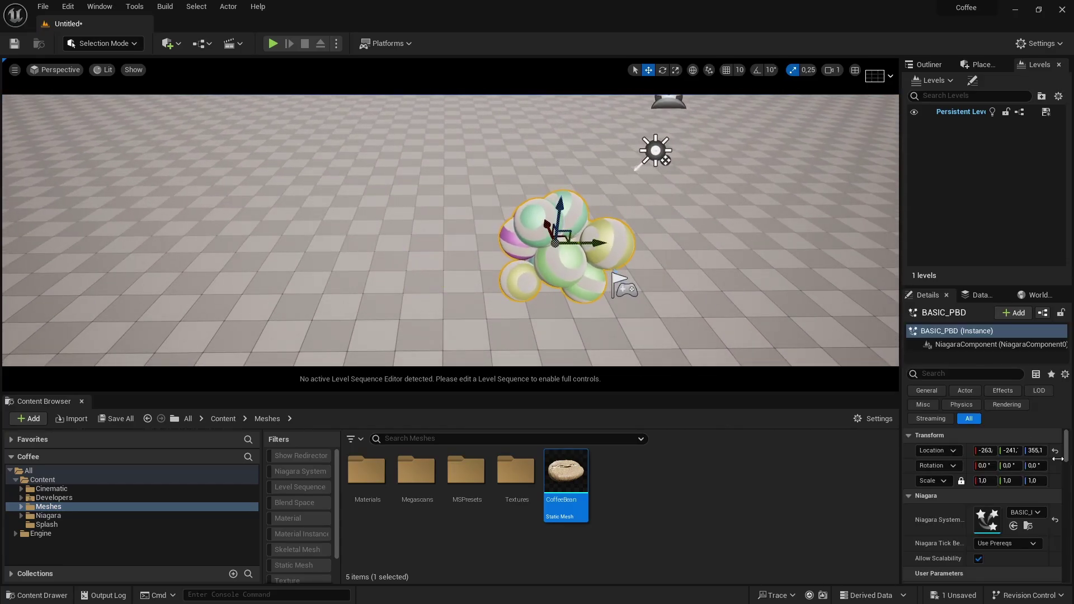
{"action": "left_click_drag", "start_coordinate": [744, 603], "coordinate": [106, 120]}
{"action": "right_click_drag", "start_coordinate": [148, 460], "coordinate": [42, 292]}
{"action": "left_click", "coordinate": [171, 466]}
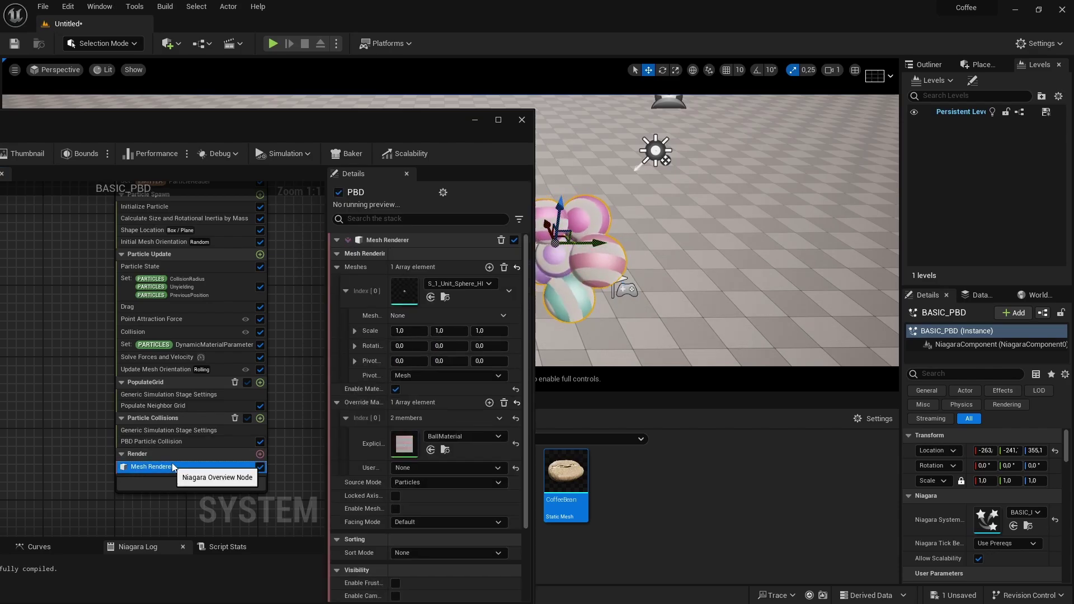
{"action": "left_click", "coordinate": [431, 297]}
{"action": "key", "text": "s"}
{"action": "mouse_move", "coordinate": [716, 230]}
{"action": "right_mouse_down"}
{"action": "mouse_move", "coordinate": [693, 241]}
{"action": "mouse_move", "coordinate": [722, 238]}
{"action": "mouse_move", "coordinate": [676, 223]}
{"action": "mouse_move", "coordinate": [694, 243]}
{"action": "mouse_move", "coordinate": [716, 235]}
{"action": "right_mouse_up"}
{"action": "scroll", "coordinate": [716, 230], "scroll_direction": "up", "scroll_amount": 1}
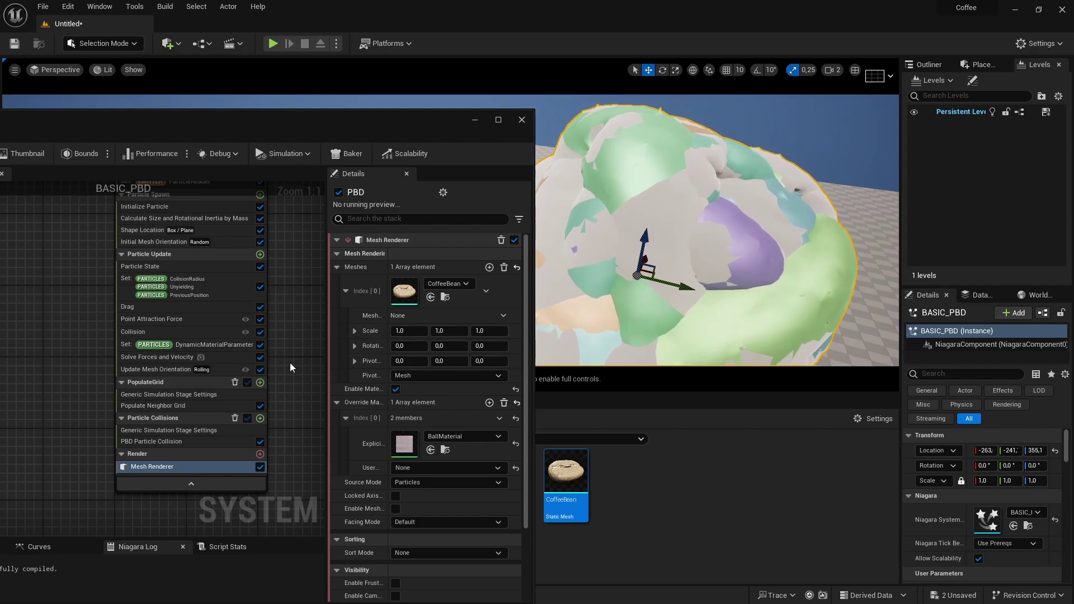
Try Mass Min and Mass Max values of 1 in Initialize Particle, and restore them to 11 and 21
{"action": "right_click_drag", "start_coordinate": [292, 319], "coordinate": [314, 420]}
{"action": "left_click", "coordinate": [190, 309]}
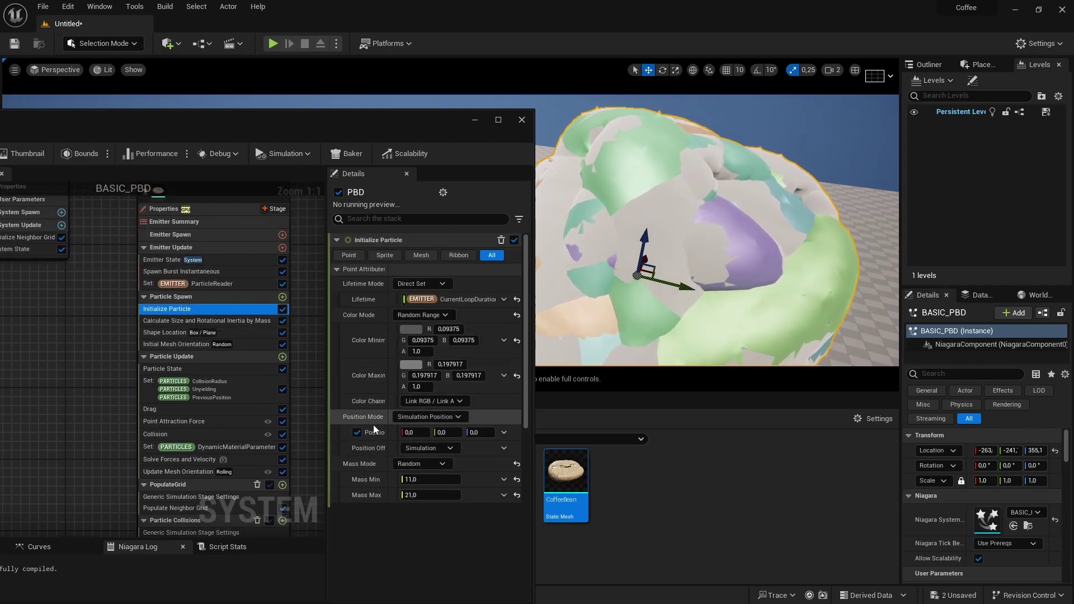
{"action": "scroll", "coordinate": [374, 424], "scroll_direction": "down", "scroll_amount": 3}
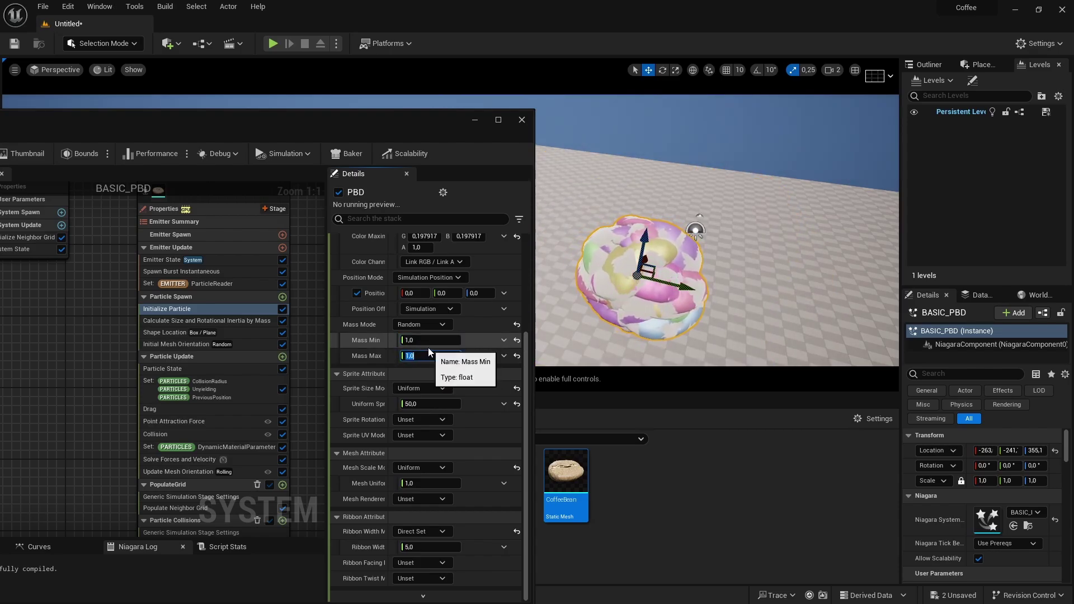
{"action": "type", "text": "2"}
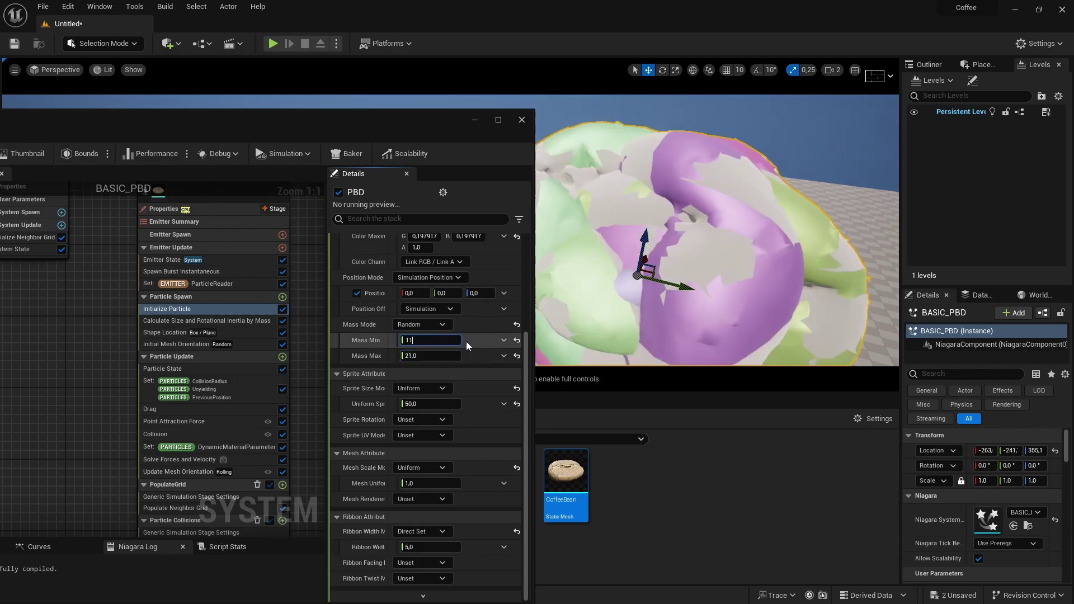
Set the scale of the Mesh Renderer's CoffeeBean mesh to 0.04 on all three axes
{"action": "scroll", "coordinate": [201, 431], "scroll_direction": "down", "scroll_amount": 3}
{"action": "left_click", "coordinate": [197, 443]}
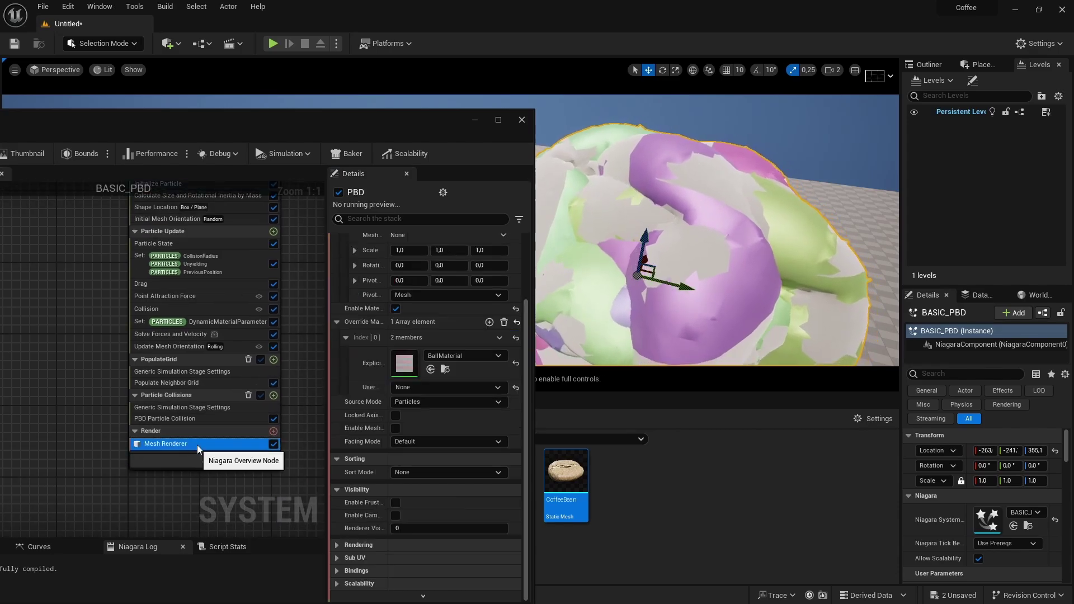
{"action": "scroll", "coordinate": [349, 369], "scroll_direction": "up", "scroll_amount": 3}
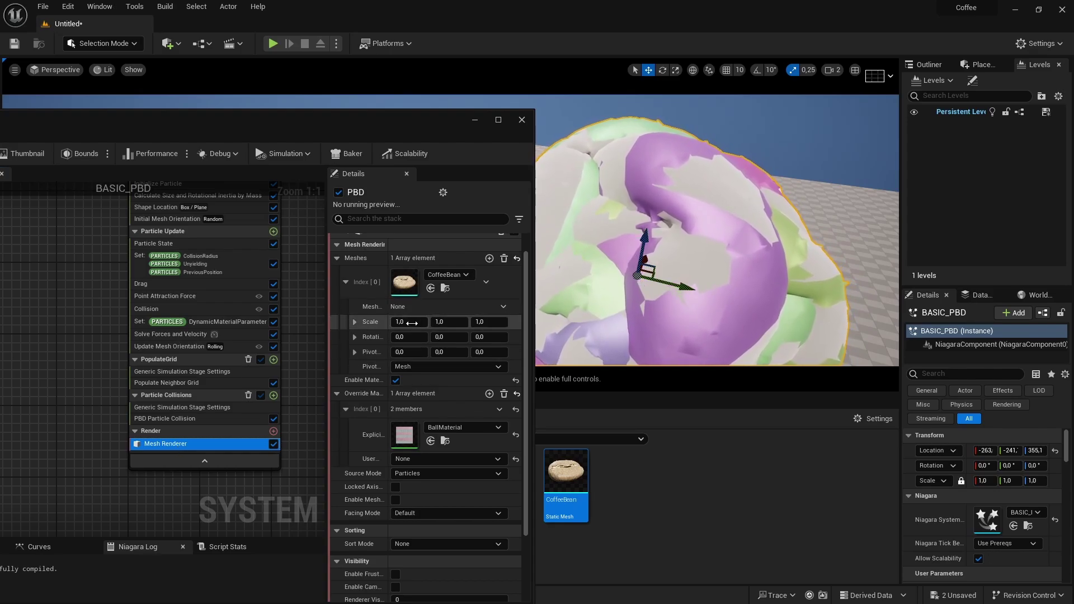
{"action": "left_click", "coordinate": [446, 322]}
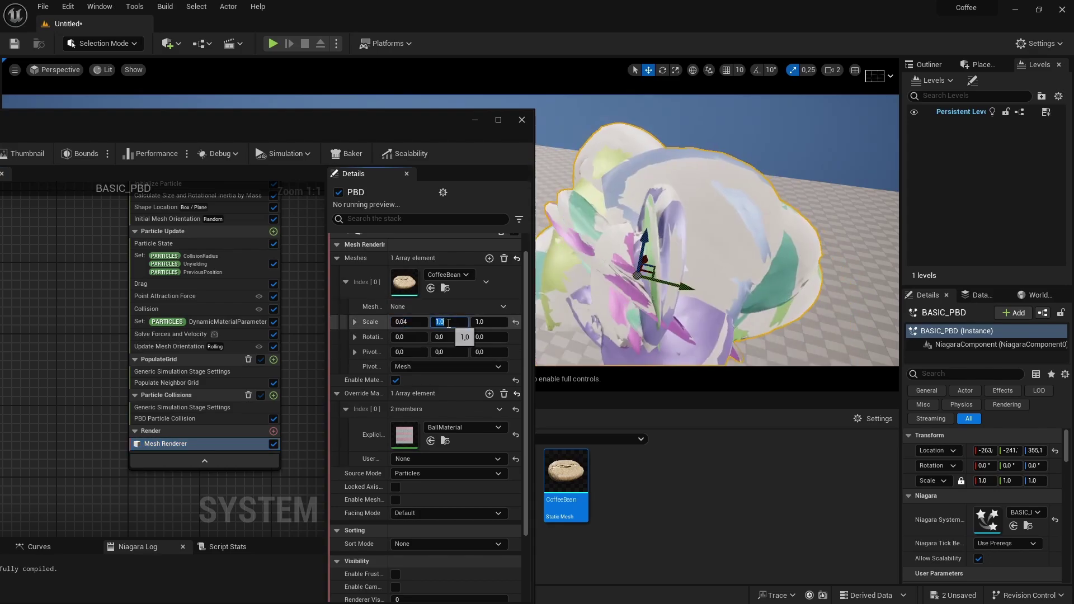
{"action": "type", "text": ".04"}
{"action": "left_click", "coordinate": [480, 323]}
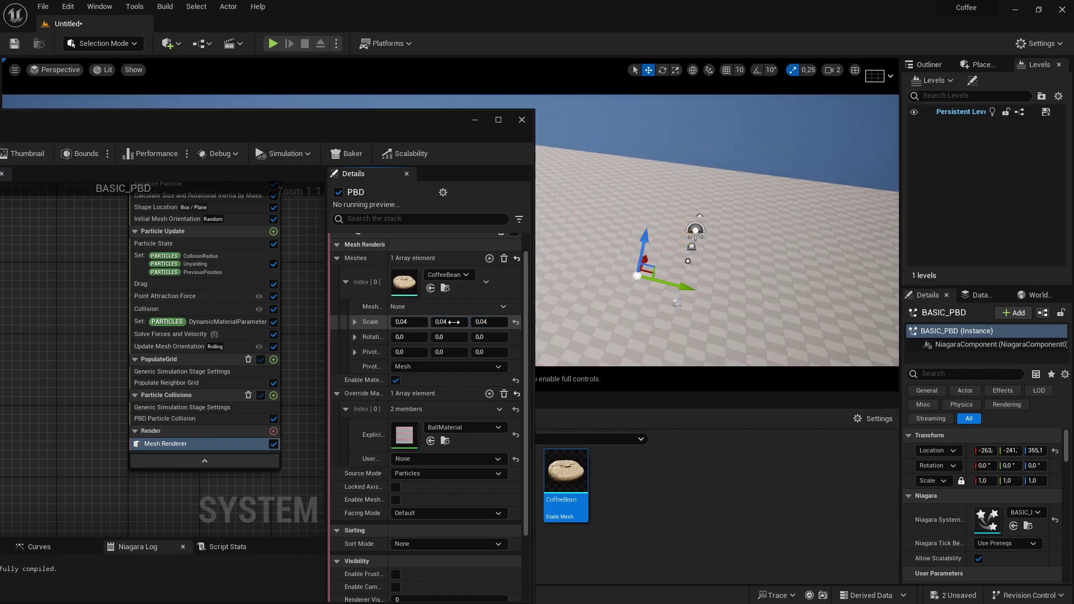
{"action": "key", "text": "w"}
{"action": "right_click_drag", "start_coordinate": [667, 281], "coordinate": [660, 311]}
{"action": "scroll", "coordinate": [668, 281], "scroll_direction": "down", "scroll_amount": 5}
{"action": "right_click_drag", "start_coordinate": [646, 263], "coordinate": [648, 235]}
{"action": "key", "text": "s"}
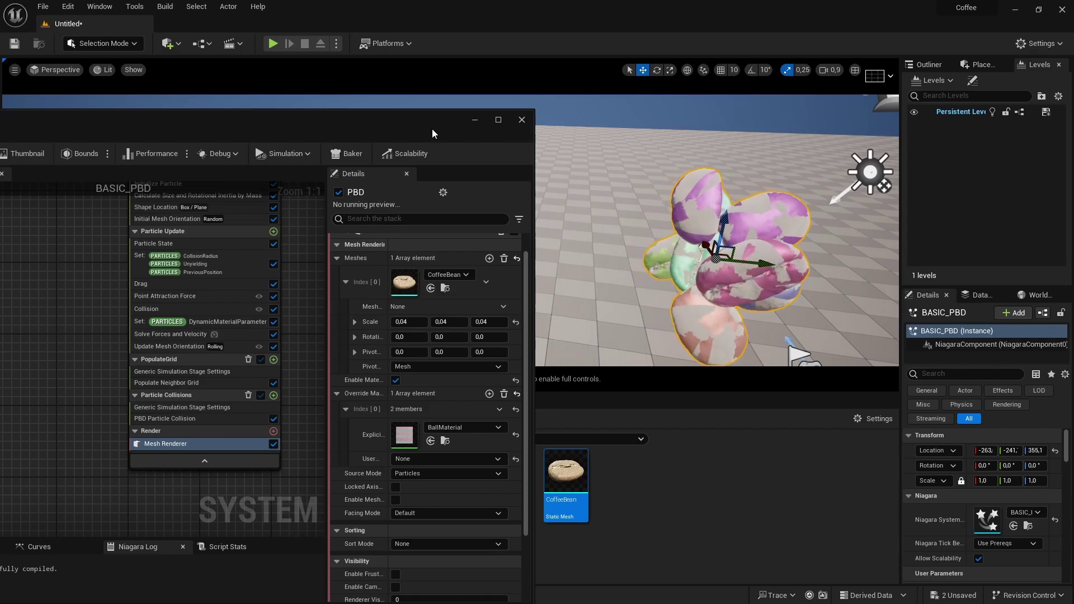
Use Coffee_DM_01_01 from the Materials folder as the Mesh Renderer's explicit override material
{"action": "left_click_drag", "start_coordinate": [431, 134], "coordinate": [199, 166]}
{"action": "double_click", "coordinate": [364, 481]}
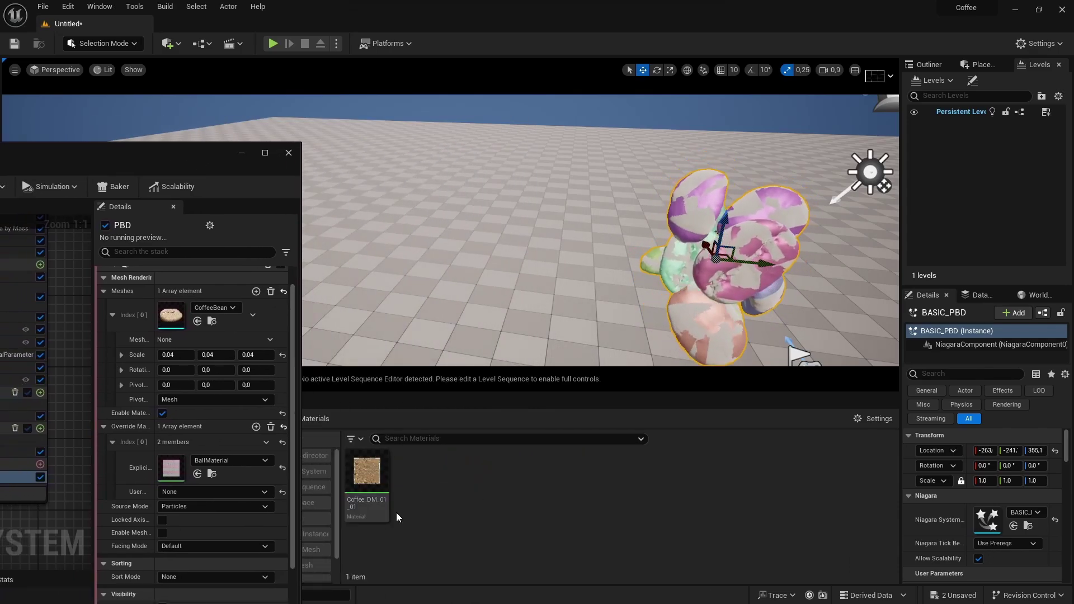
{"action": "left_click_drag", "start_coordinate": [381, 506], "coordinate": [171, 467]}
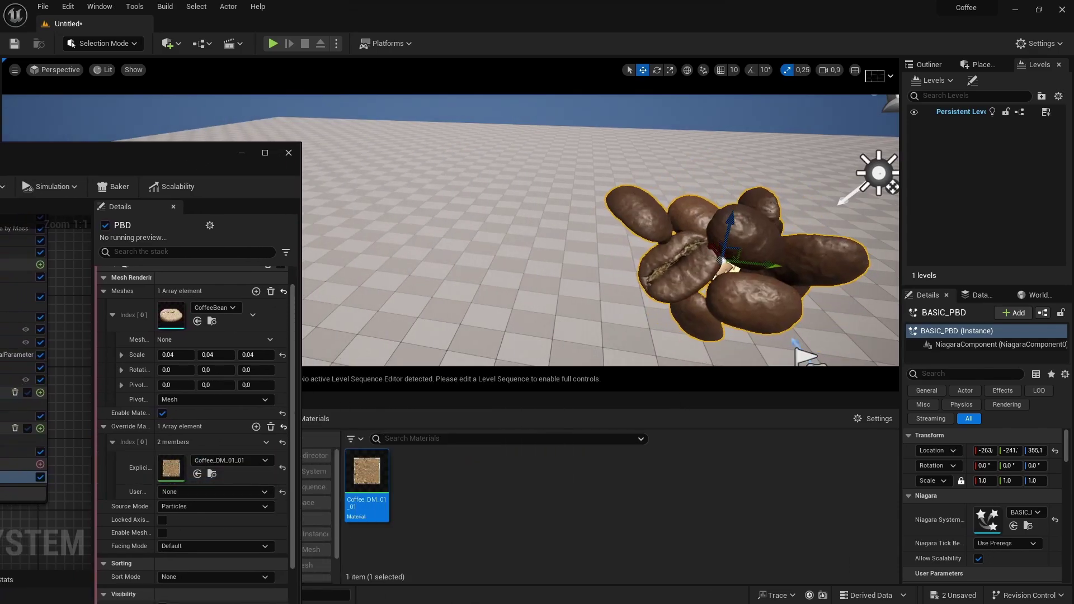
{"action": "right_click_drag", "start_coordinate": [544, 307], "coordinate": [523, 322]}
{"action": "key", "text": "d"}
Open the Coffee_DM_01_01 material and examine how Particle Color is combined with the texture sample
{"action": "double_click", "coordinate": [361, 481]}
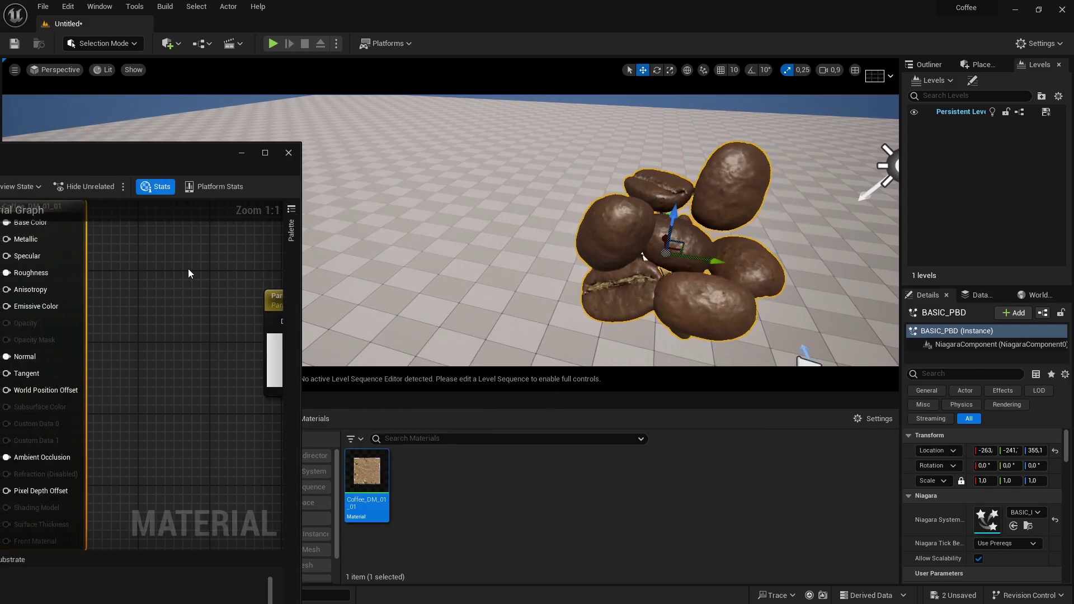
{"action": "scroll", "coordinate": [172, 381], "scroll_direction": "up", "scroll_amount": 4}
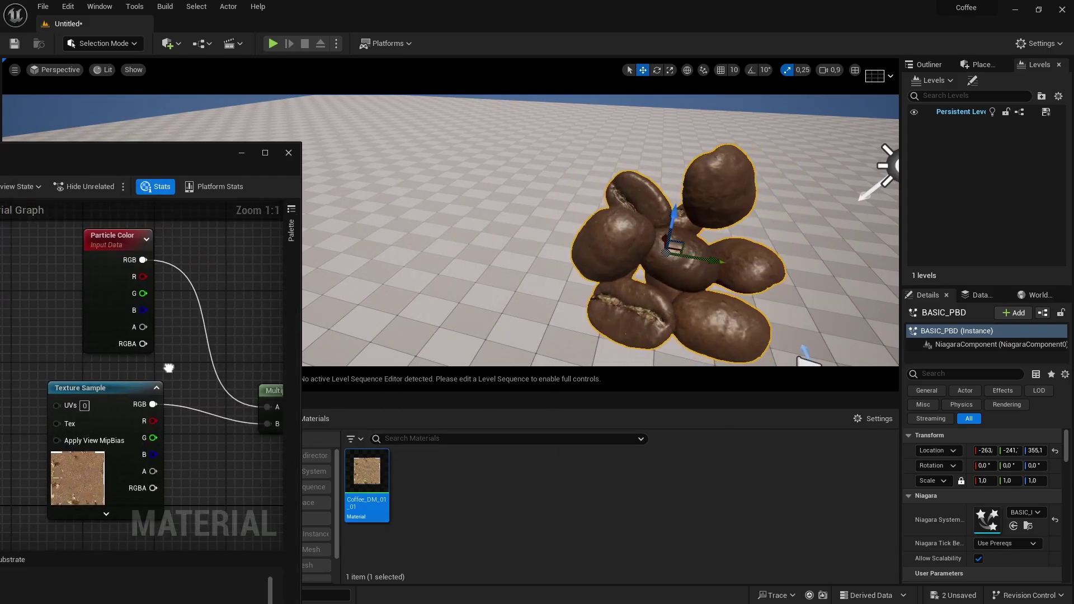
{"action": "left_click_drag", "start_coordinate": [130, 161], "coordinate": [700, 397]}
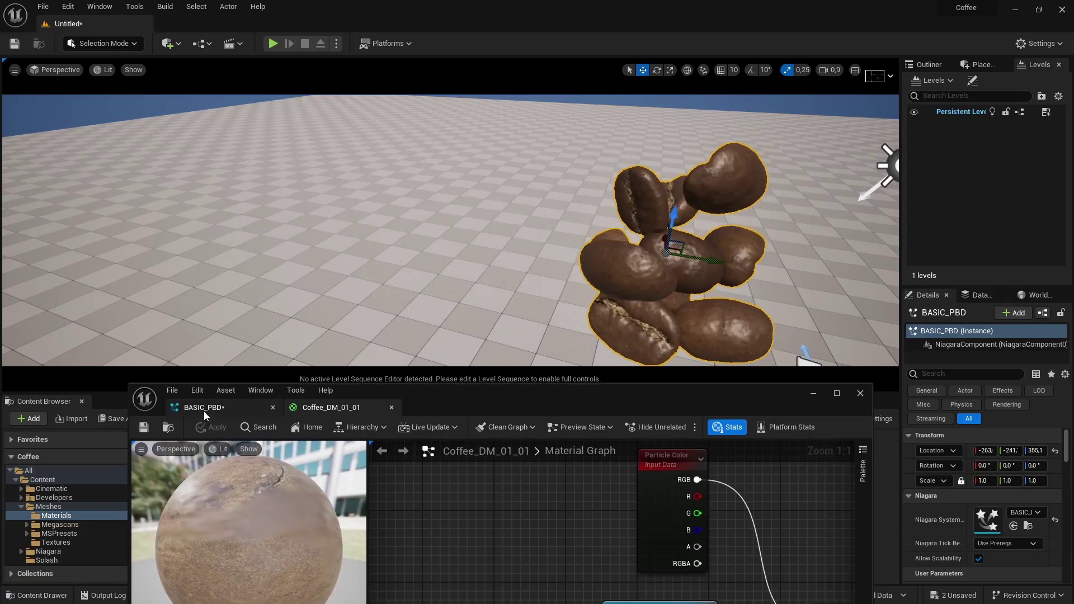
Try a lighter maximum color of about 0.635 in the PBD emitter's Initialize Particle module, and cancel the change
{"action": "left_click", "coordinate": [205, 409]}
{"action": "left_click_drag", "start_coordinate": [508, 392], "coordinate": [181, 234]}
{"action": "right_click_drag", "start_coordinate": [112, 378], "coordinate": [112, 526]}
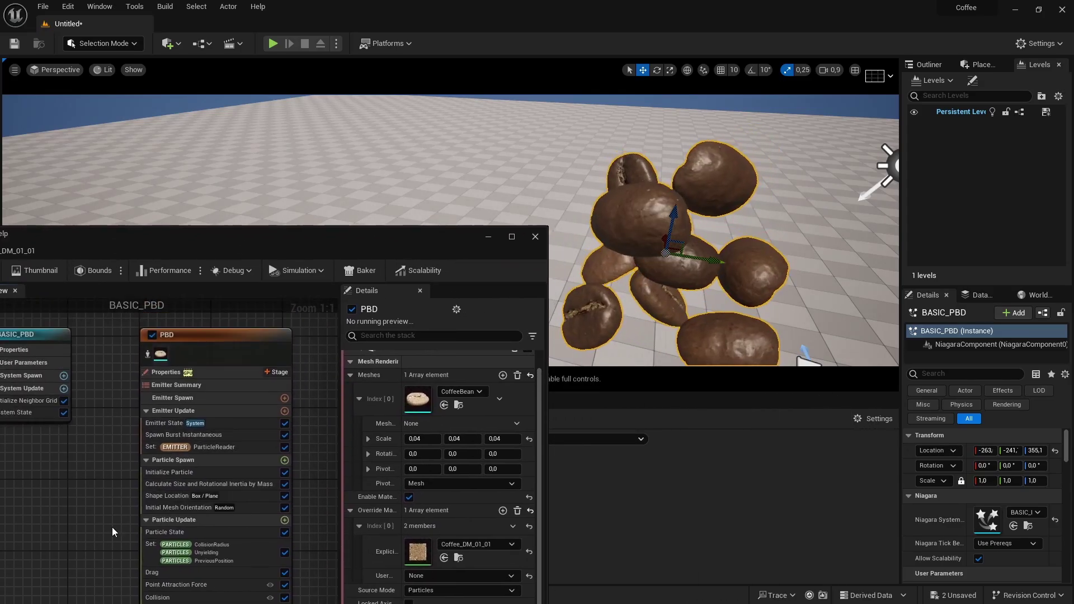
{"action": "left_click", "coordinate": [228, 472]}
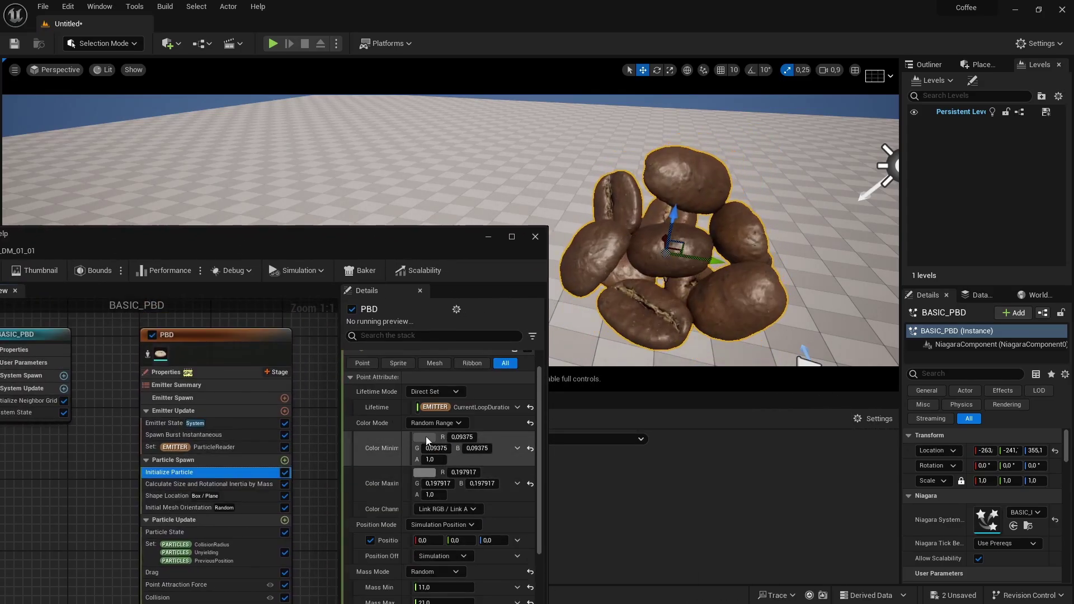
{"action": "left_click", "coordinate": [417, 472]}
{"action": "left_click", "coordinate": [586, 388]}
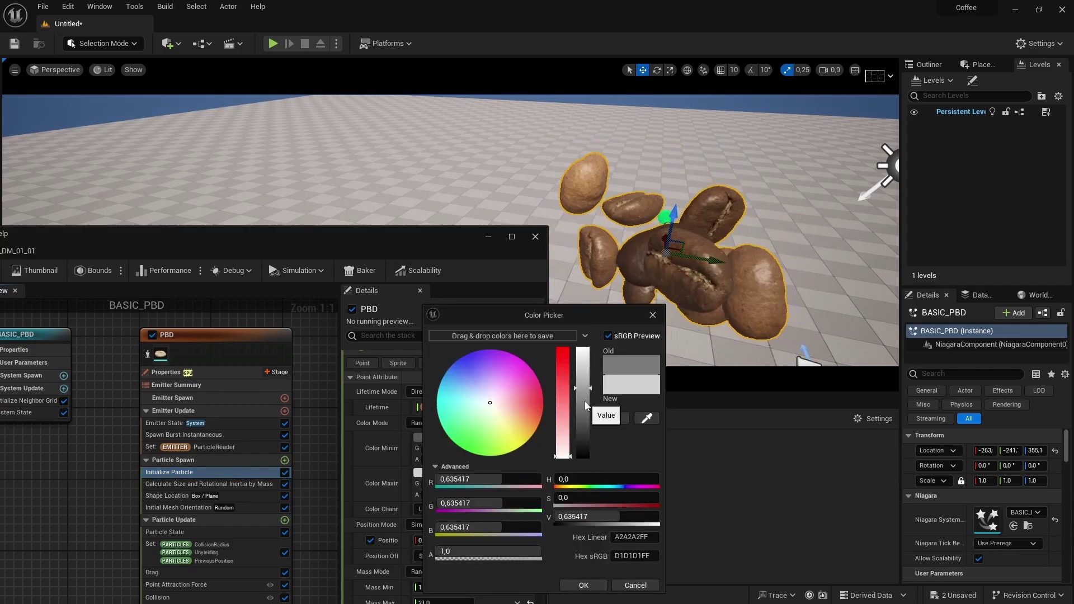
{"action": "left_click", "coordinate": [635, 585]}
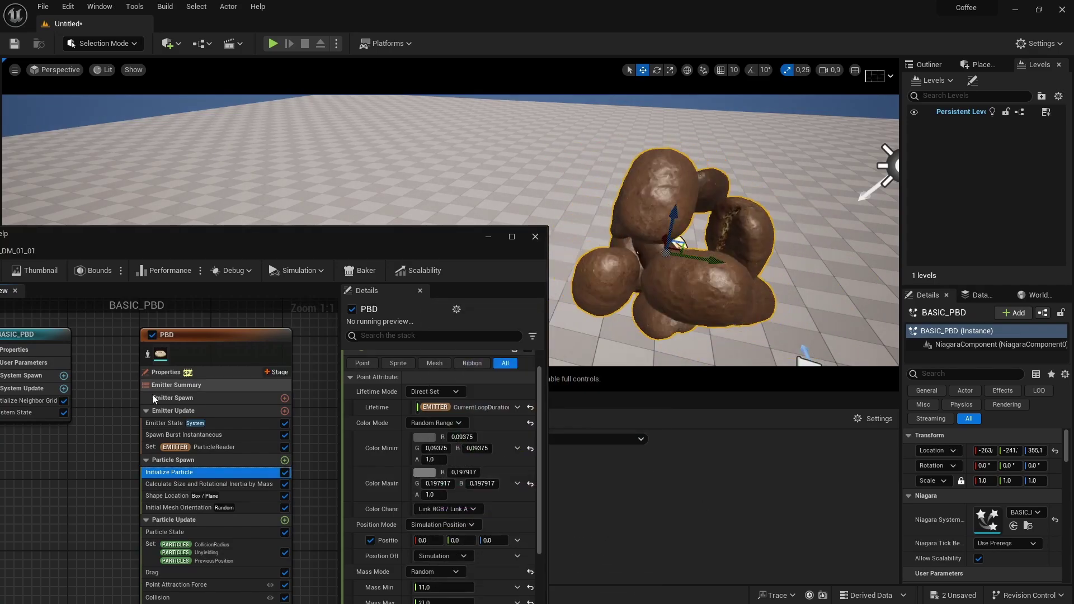
Save the BASIC_PBD system and frame the coffee bean cluster in the level
{"action": "left_click_drag", "start_coordinate": [145, 229], "coordinate": [507, 399]}
{"action": "left_click", "coordinate": [135, 401]}
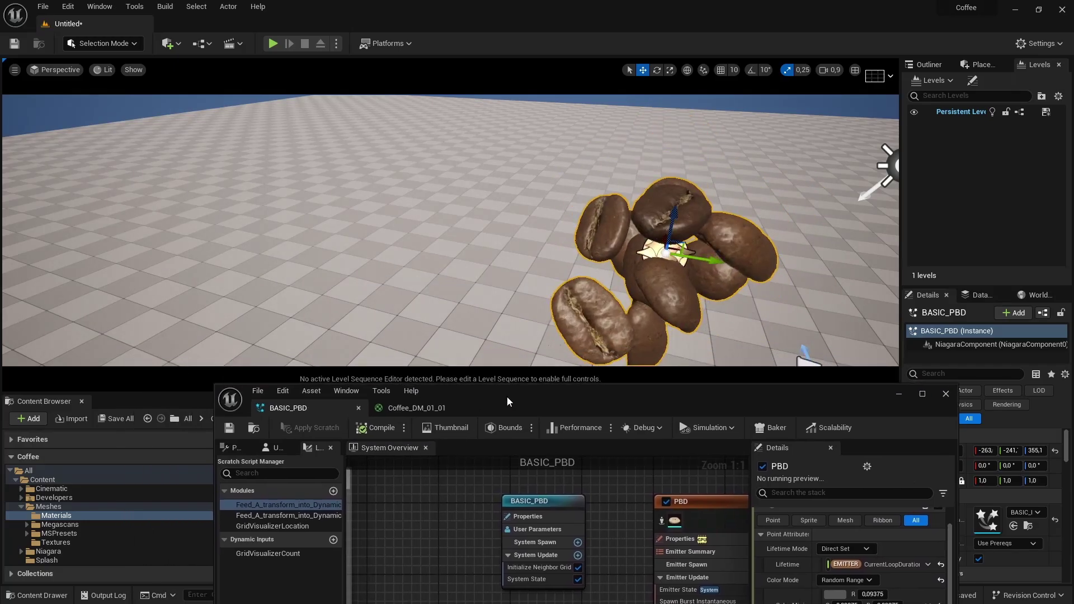
{"action": "right_click_drag", "start_coordinate": [551, 304], "coordinate": [609, 322]}
{"action": "mouse_move", "coordinate": [539, 343]}
{"action": "right_mouse_down"}
{"action": "mouse_move", "coordinate": [576, 343]}
{"action": "mouse_move", "coordinate": [562, 333]}
{"action": "mouse_move", "coordinate": [539, 342]}
{"action": "right_mouse_up"}
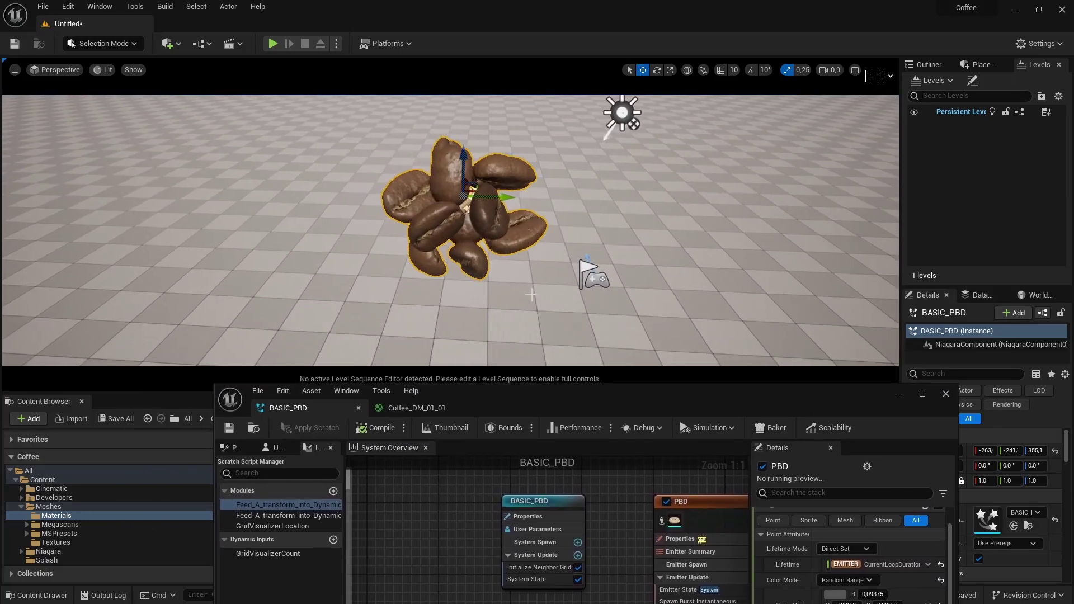
{"action": "right_click_drag", "start_coordinate": [452, 517], "coordinate": [442, 488]}
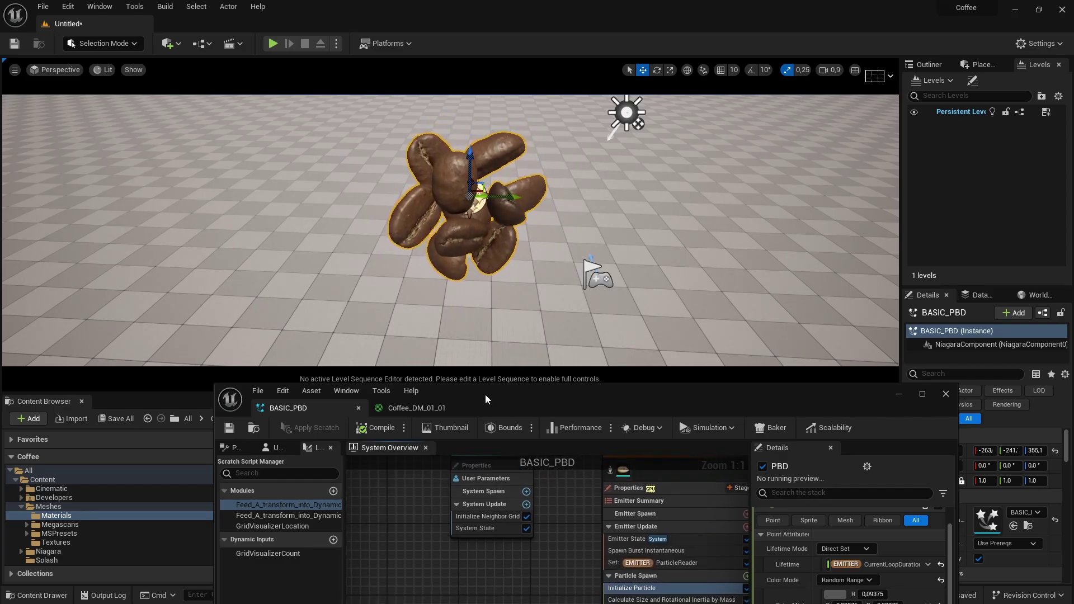
Set the Spawn Count of the PBD emitter's Spawn Burst Instantaneous module to 1500
{"action": "left_click_drag", "start_coordinate": [485, 394], "coordinate": [568, 338]}
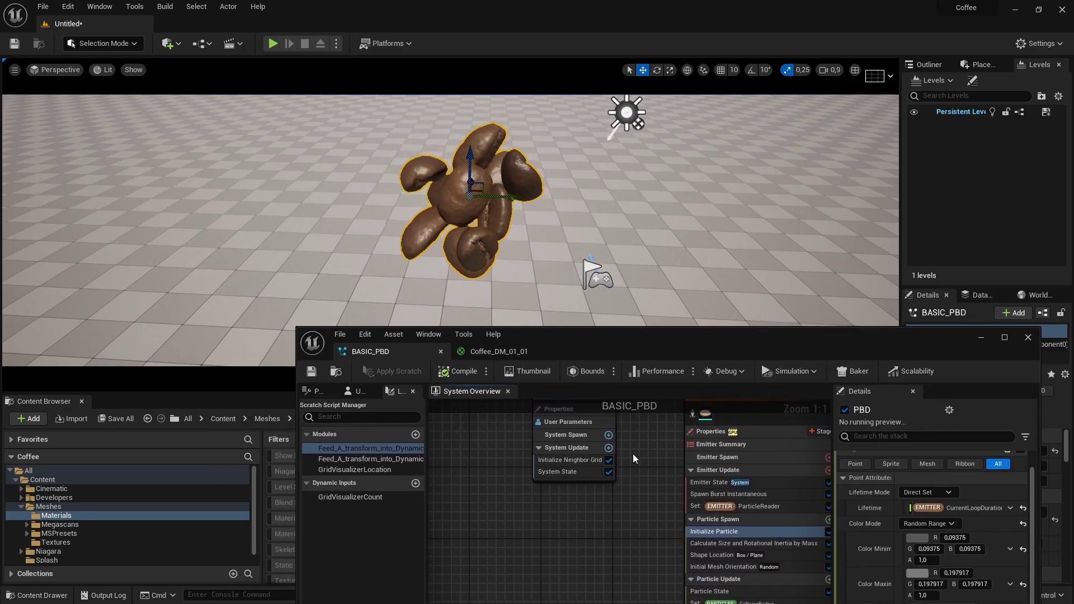
{"action": "right_click_drag", "start_coordinate": [643, 454], "coordinate": [545, 434]}
{"action": "left_click", "coordinate": [660, 474]}
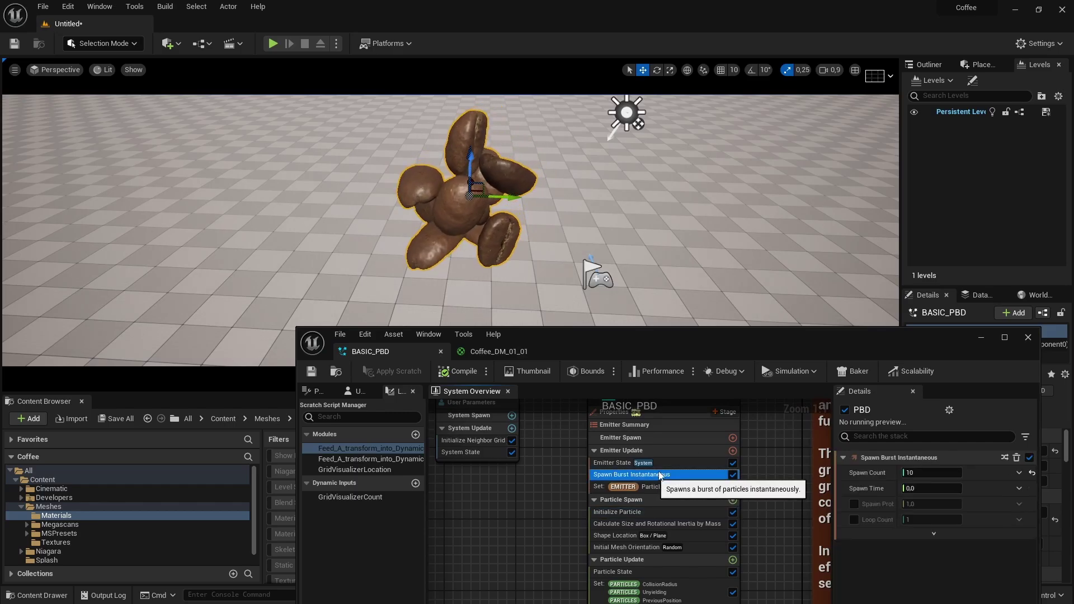
{"action": "left_click_drag", "start_coordinate": [807, 344], "coordinate": [664, 386]}
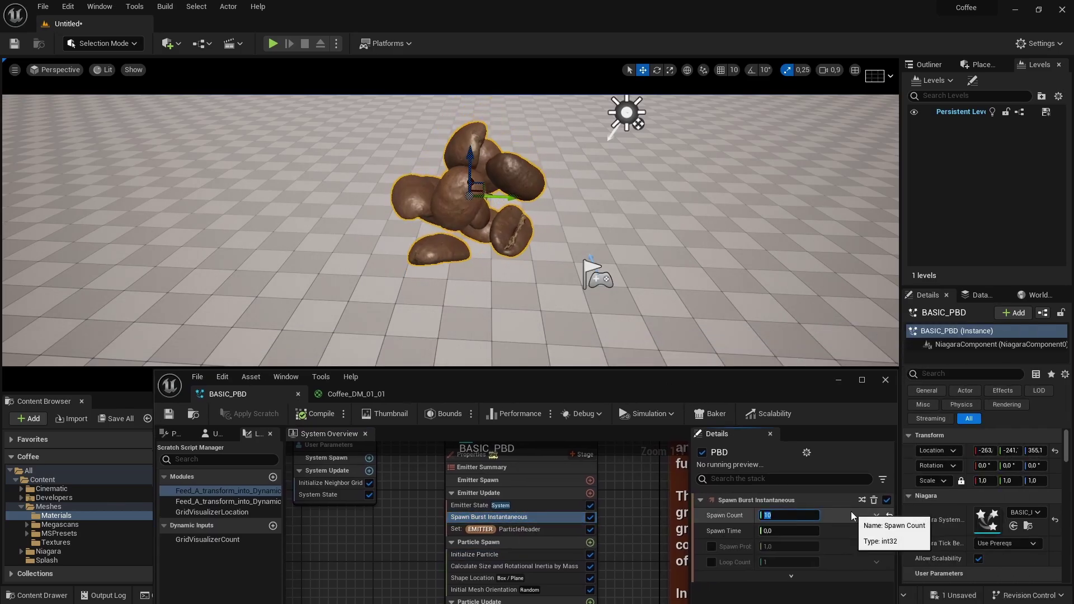
{"action": "type", "text": "1500"}
{"action": "key", "text": "Return"}
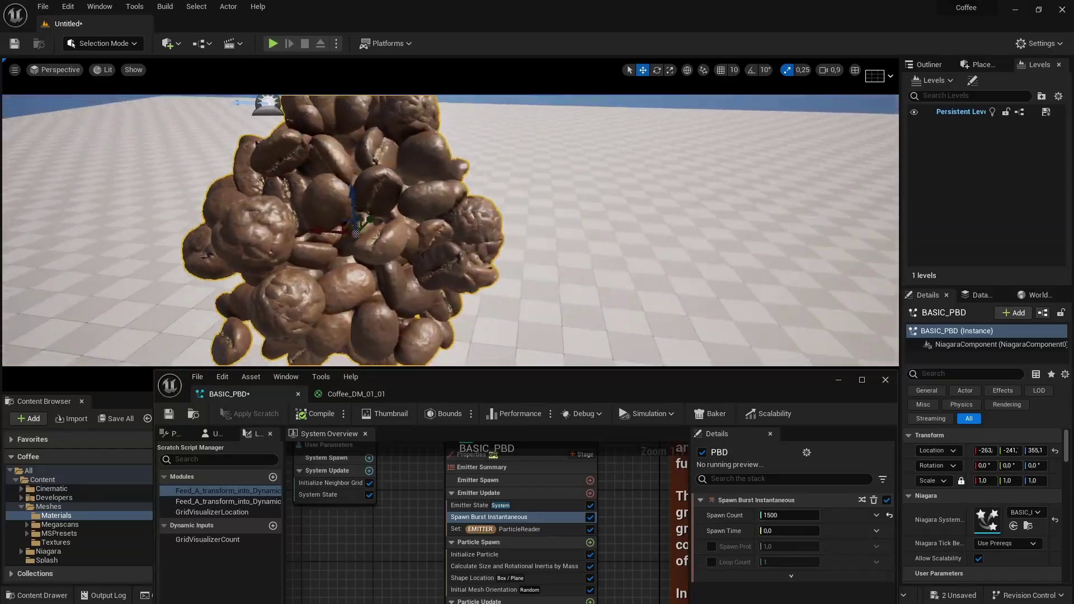
Filter the BASIC_PBD actor's properties by "shadow" and enable Cast Shadow
{"action": "mouse_move", "coordinate": [451, 230]}
{"action": "right_mouse_down"}
{"action": "mouse_move", "coordinate": [431, 201]}
{"action": "mouse_move", "coordinate": [403, 204]}
{"action": "mouse_move", "coordinate": [412, 201]}
{"action": "mouse_move", "coordinate": [395, 190]}
{"action": "mouse_move", "coordinate": [570, 190]}
{"action": "mouse_move", "coordinate": [451, 230]}
{"action": "right_mouse_up"}
{"action": "left_click", "coordinate": [946, 374]}
{"action": "type", "text": "s"}
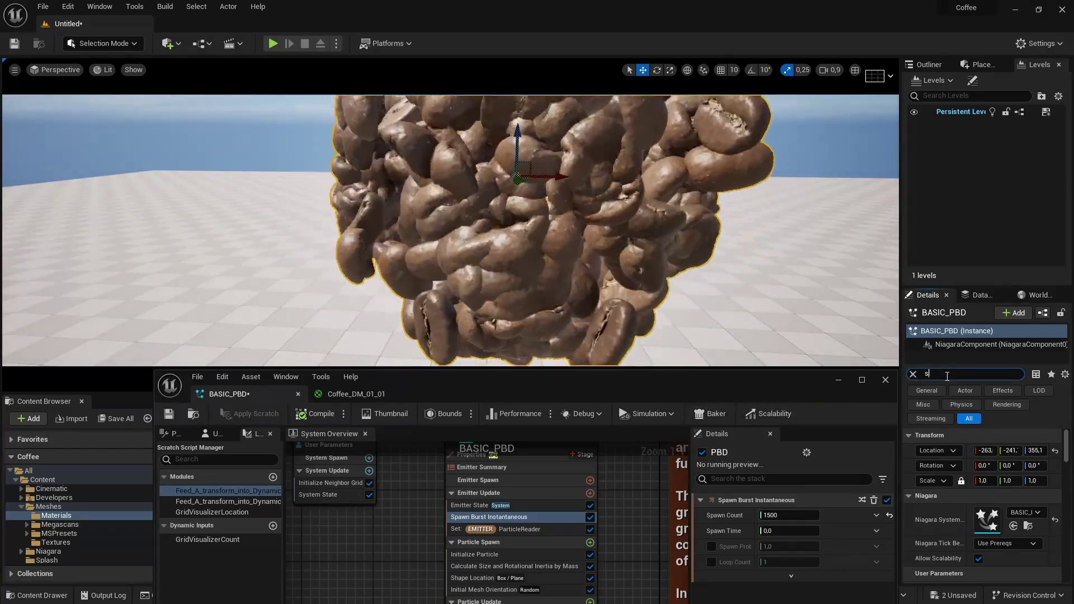
{"action": "type", "text": "hadow"}
{"action": "left_click", "coordinate": [978, 450]}
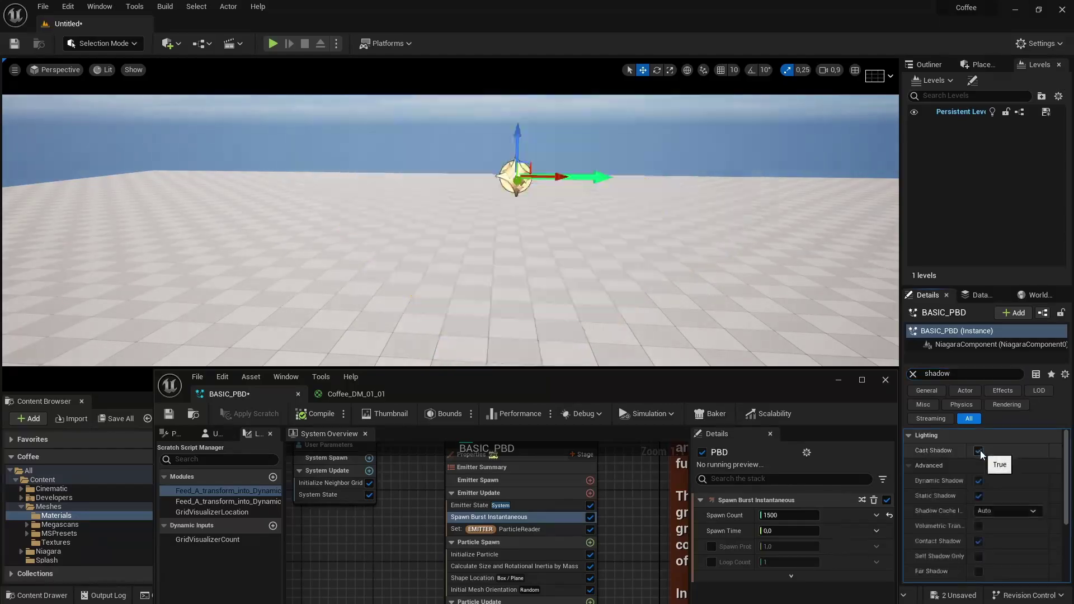
{"action": "scroll", "coordinate": [451, 229], "scroll_direction": "up", "scroll_amount": 5}
{"action": "right_click_drag", "start_coordinate": [451, 229], "coordinate": [451, 230]}
Select the Initialize Neighbor Grid module and enable the Visualize_Grid_Cells_Via_UnitToWorldTransforms emitter to display the grid around the beans
{"action": "right_click_drag", "start_coordinate": [415, 495], "coordinate": [449, 529]}
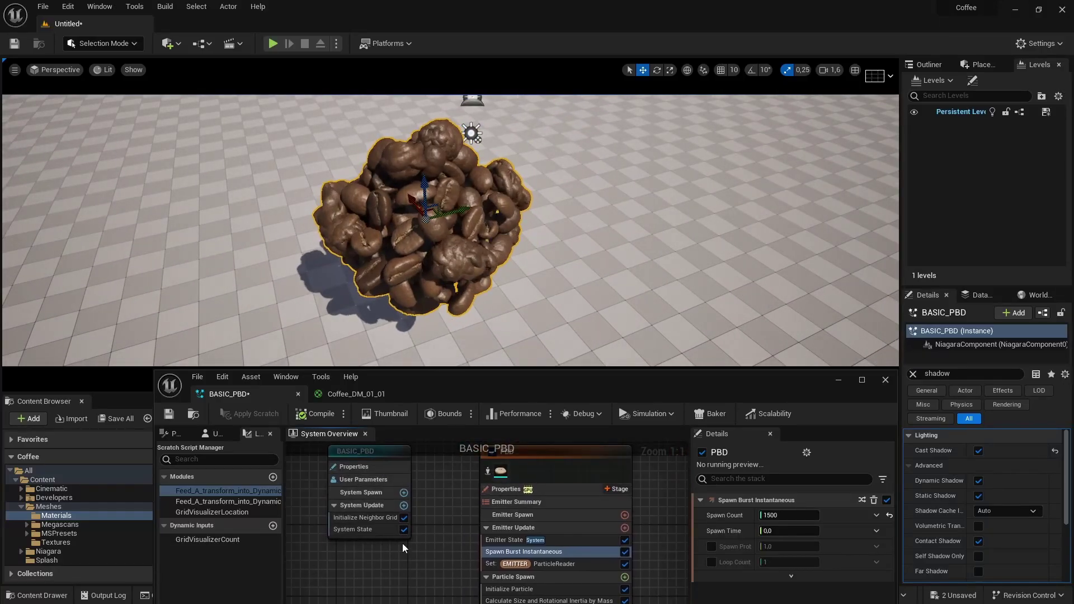
{"action": "left_click", "coordinate": [379, 519]}
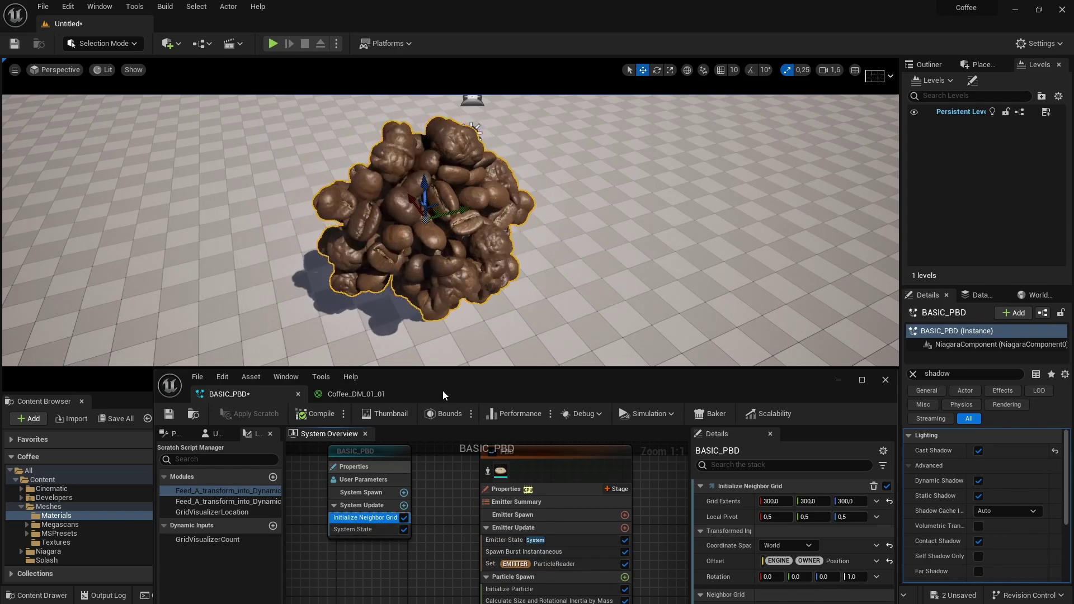
{"action": "right_click_drag", "start_coordinate": [350, 492], "coordinate": [535, 515]}
{"action": "scroll", "coordinate": [472, 543], "scroll_direction": "down", "scroll_amount": 2}
{"action": "scroll", "coordinate": [560, 522], "scroll_direction": "down", "scroll_amount": 2}
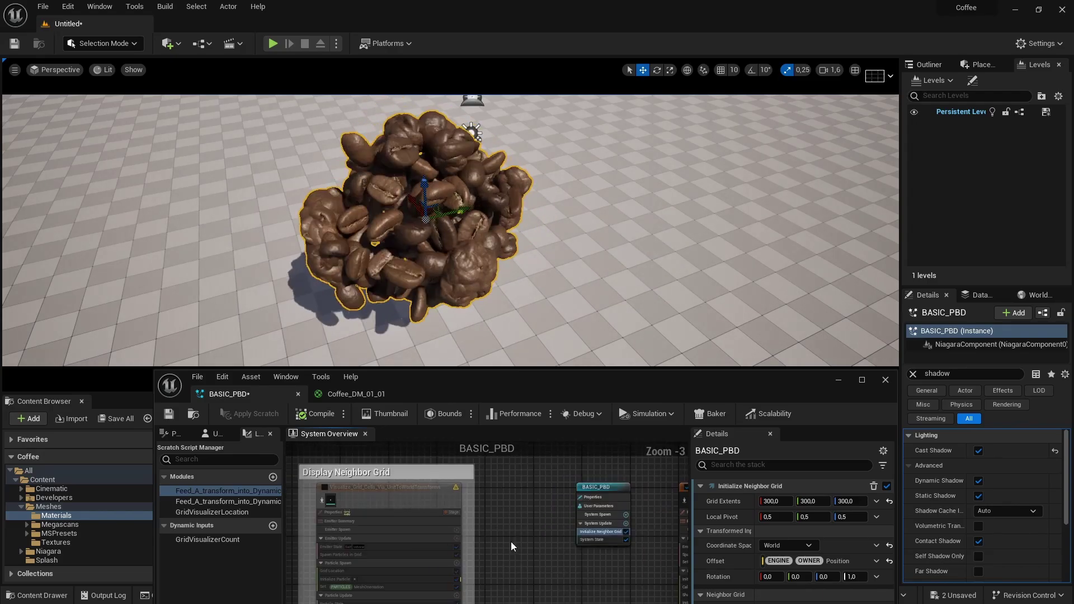
{"action": "scroll", "coordinate": [511, 541], "scroll_direction": "up", "scroll_amount": 2}
{"action": "right_click_drag", "start_coordinate": [566, 500], "coordinate": [606, 550]}
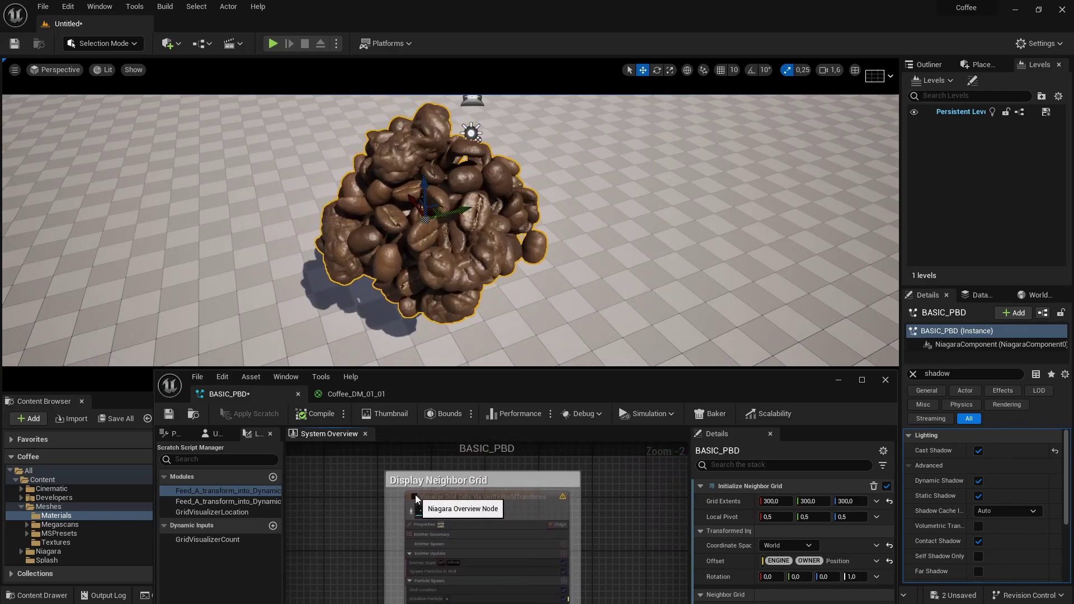
{"action": "right_click_drag", "start_coordinate": [447, 280], "coordinate": [391, 232]}
{"action": "scroll", "coordinate": [411, 235], "scroll_direction": "down", "scroll_amount": 3}
{"action": "scroll", "coordinate": [431, 158], "scroll_direction": "down", "scroll_amount": 3}
{"action": "right_click_drag", "start_coordinate": [451, 160], "coordinate": [503, 170]}
{"action": "right_click_drag", "start_coordinate": [418, 227], "coordinate": [418, 227]}
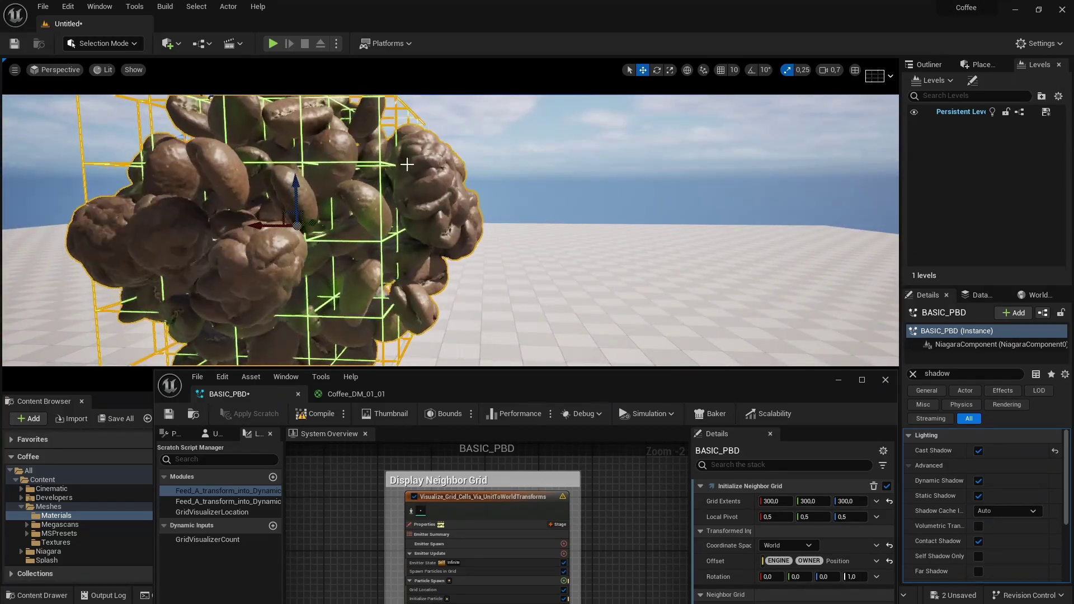
{"action": "right_click_drag", "start_coordinate": [407, 164], "coordinate": [381, 181]}
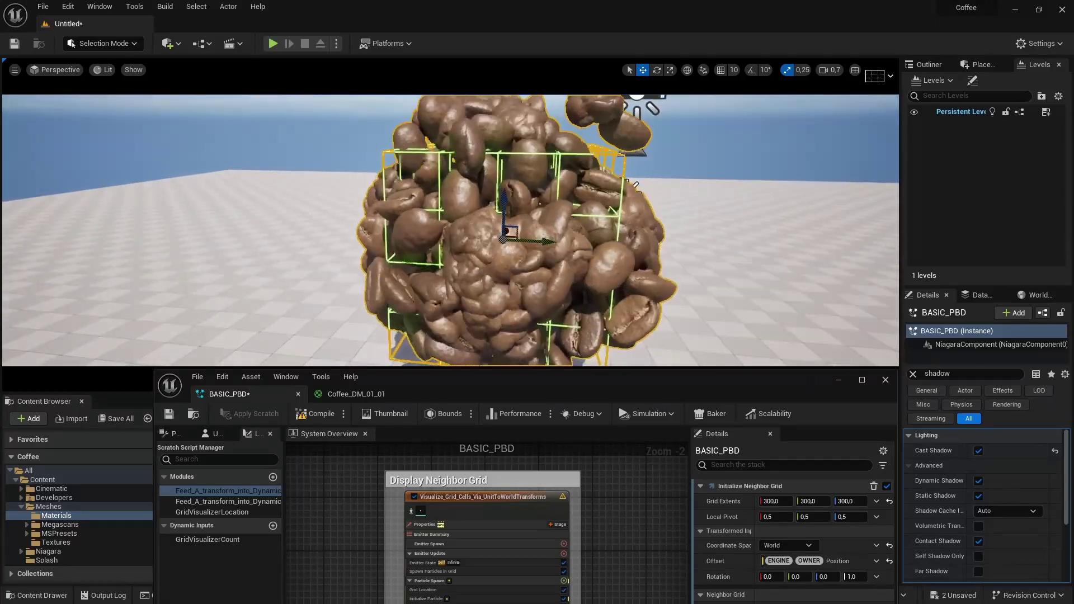
Set the Grid Extents of the Initialize Neighbor Grid module to 1500 on all three axes
{"action": "left_click_drag", "start_coordinate": [580, 384], "coordinate": [558, 333]}
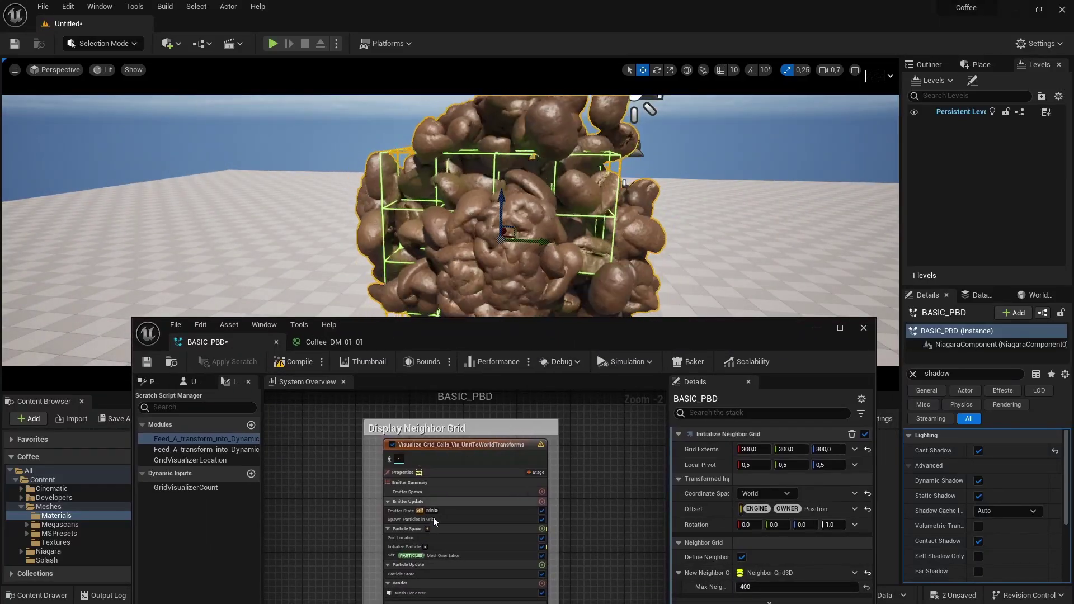
{"action": "mouse_move", "coordinate": [321, 479]}
{"action": "right_mouse_down"}
{"action": "mouse_move", "coordinate": [559, 511]}
{"action": "mouse_move", "coordinate": [576, 577]}
{"action": "mouse_move", "coordinate": [330, 475]}
{"action": "right_mouse_up"}
{"action": "scroll", "coordinate": [488, 492], "scroll_direction": "down", "scroll_amount": 3}
{"action": "right_click_drag", "start_coordinate": [540, 495], "coordinate": [422, 493]}
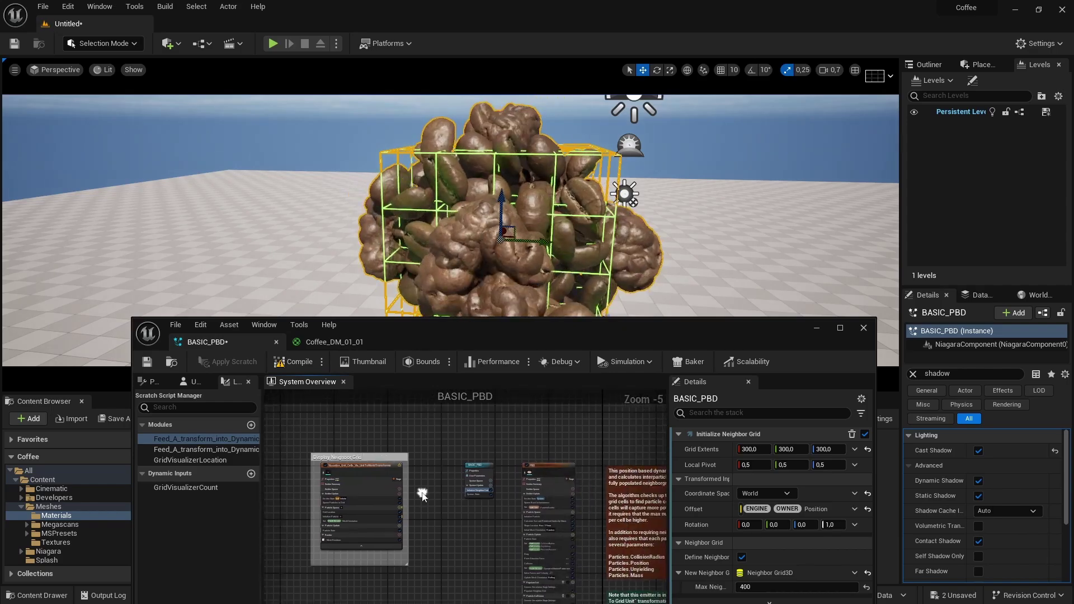
{"action": "scroll", "coordinate": [450, 492], "scroll_direction": "up", "scroll_amount": 5}
{"action": "type", "text": "15"}
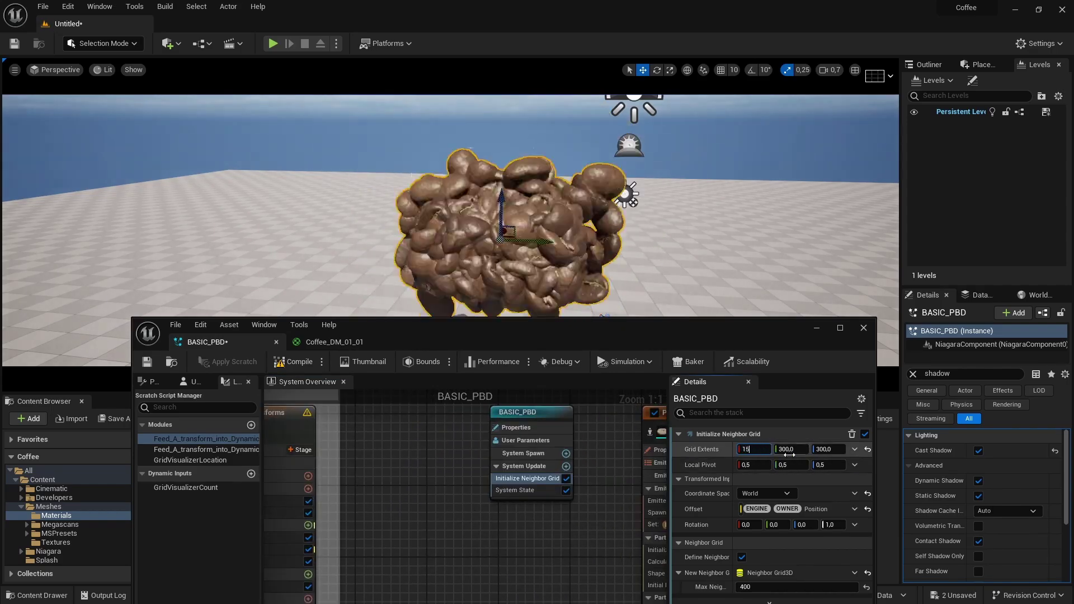
{"action": "type", "text": "00"}
{"action": "left_click", "coordinate": [804, 451]}
{"action": "type", "text": "1500"}
{"action": "left_click", "coordinate": [839, 449]}
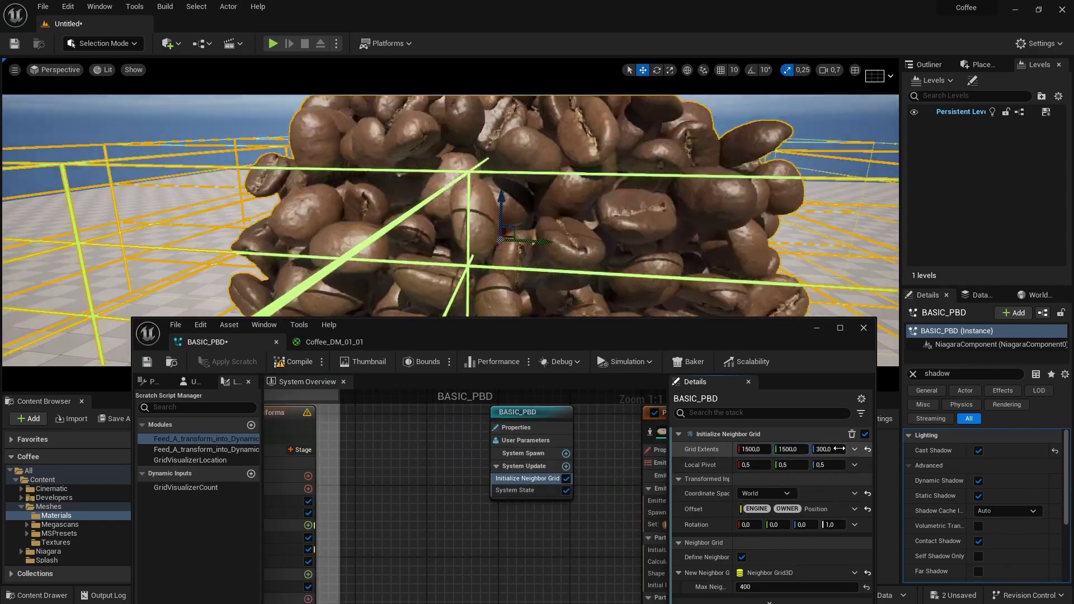
{"action": "type", "text": "1500"}
{"action": "key", "text": "Return"}
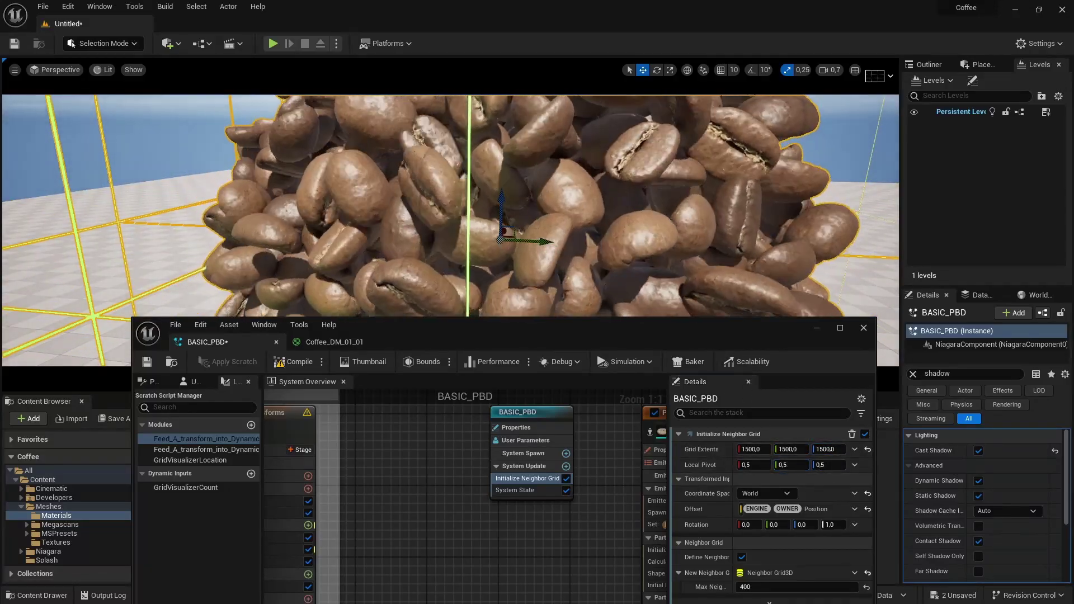
Try 50 and 6 as the neighbor grid's maximum neighbors per cell, and restore 400
{"action": "key", "text": "s"}
{"action": "right_click_drag", "start_coordinate": [565, 241], "coordinate": [615, 265]}
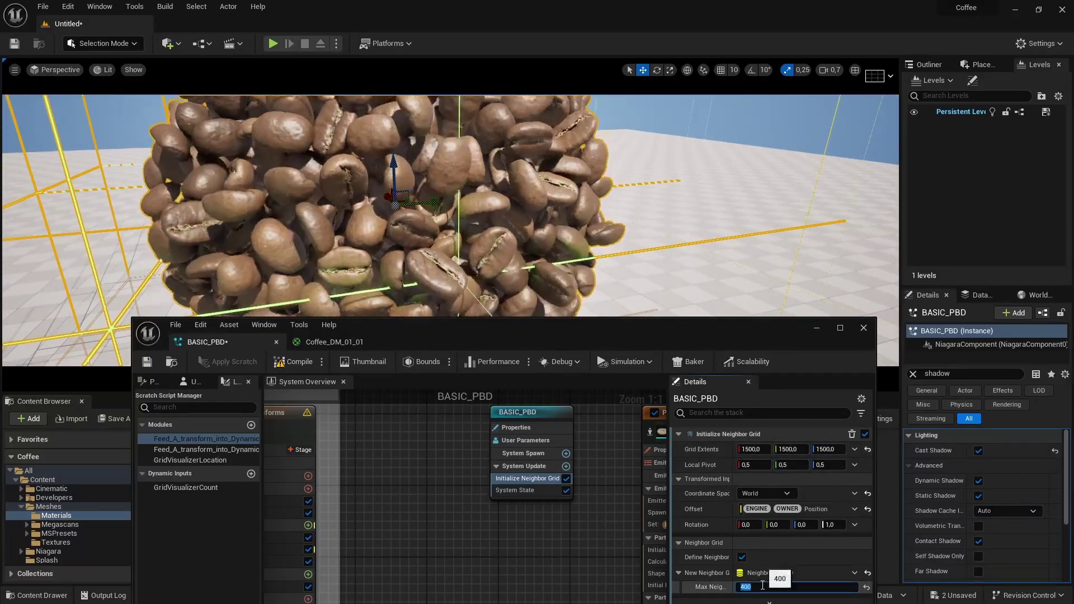
{"action": "left_click", "coordinate": [762, 585]}
{"action": "type", "text": "50"}
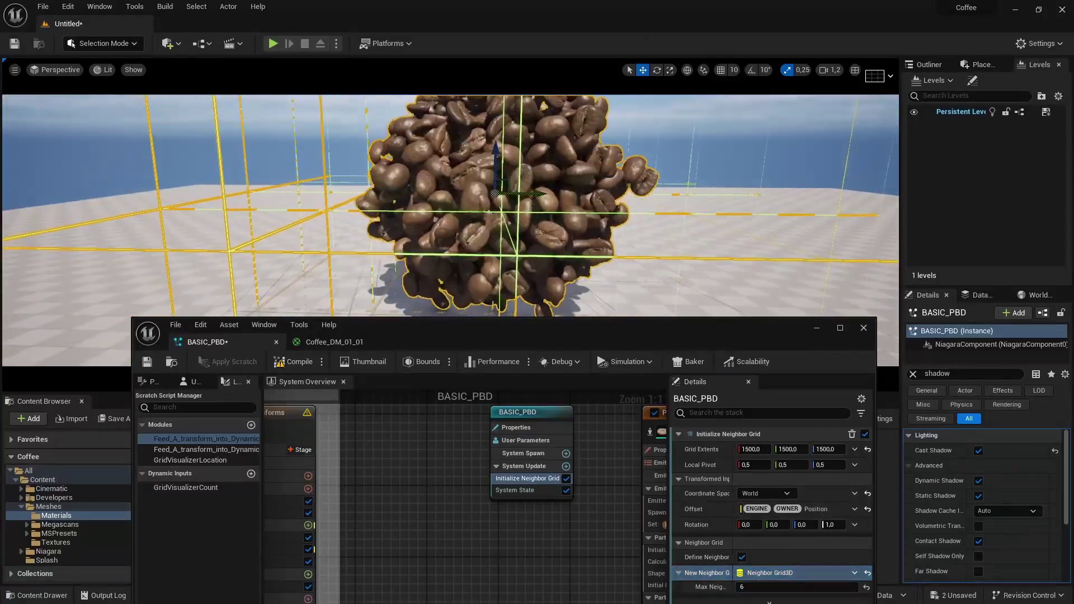
{"action": "right_click_drag", "start_coordinate": [450, 224], "coordinate": [437, 240]}
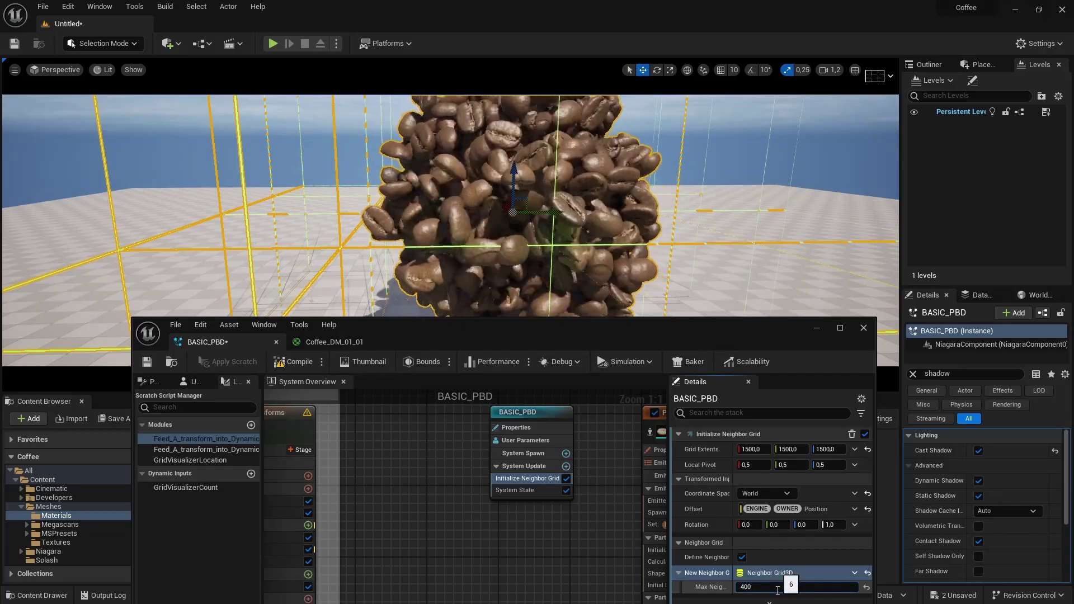
{"action": "right_click_drag", "start_coordinate": [437, 212], "coordinate": [481, 216]}
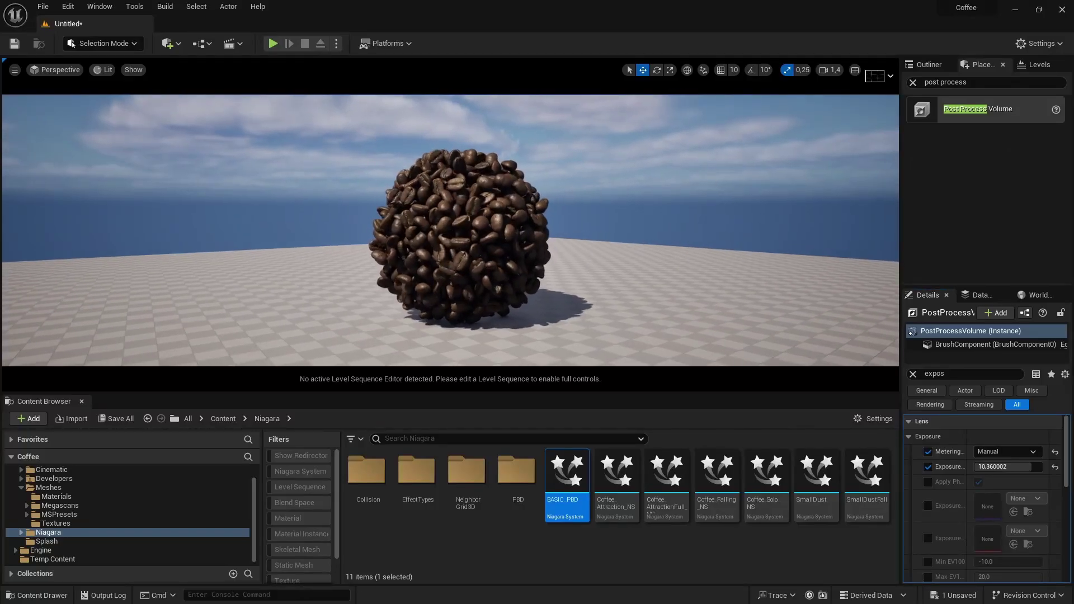
Select the coffee bean sphere in the level and clear the property filter
{"action": "scroll", "coordinate": [450, 224], "scroll_direction": "down", "scroll_amount": 2}
{"action": "right_click_drag", "start_coordinate": [450, 224], "coordinate": [411, 218]}
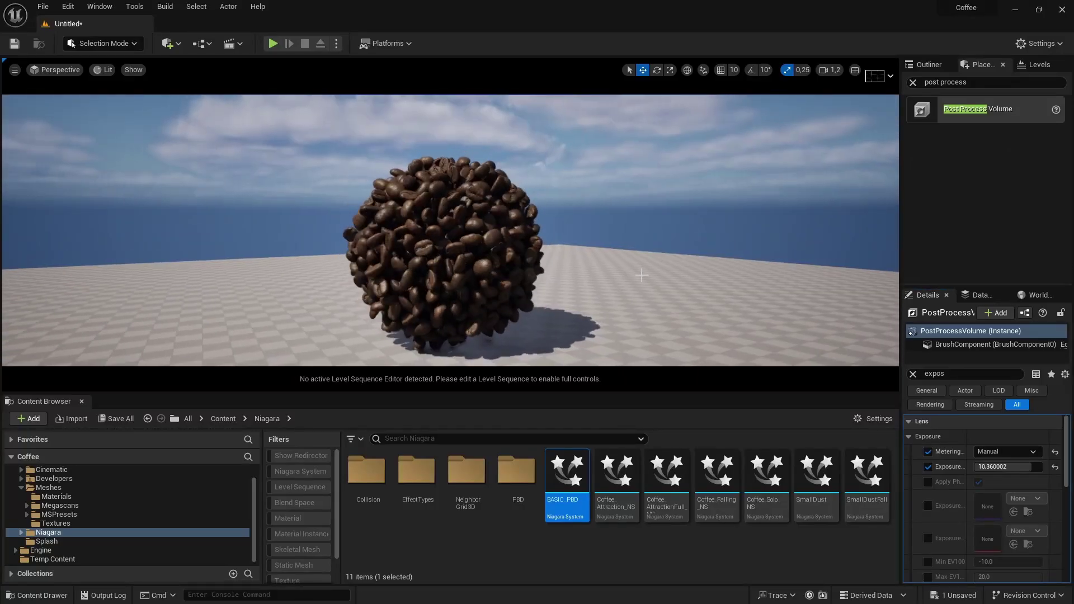
{"action": "left_click", "coordinate": [518, 250]}
{"action": "left_click", "coordinate": [912, 374]}
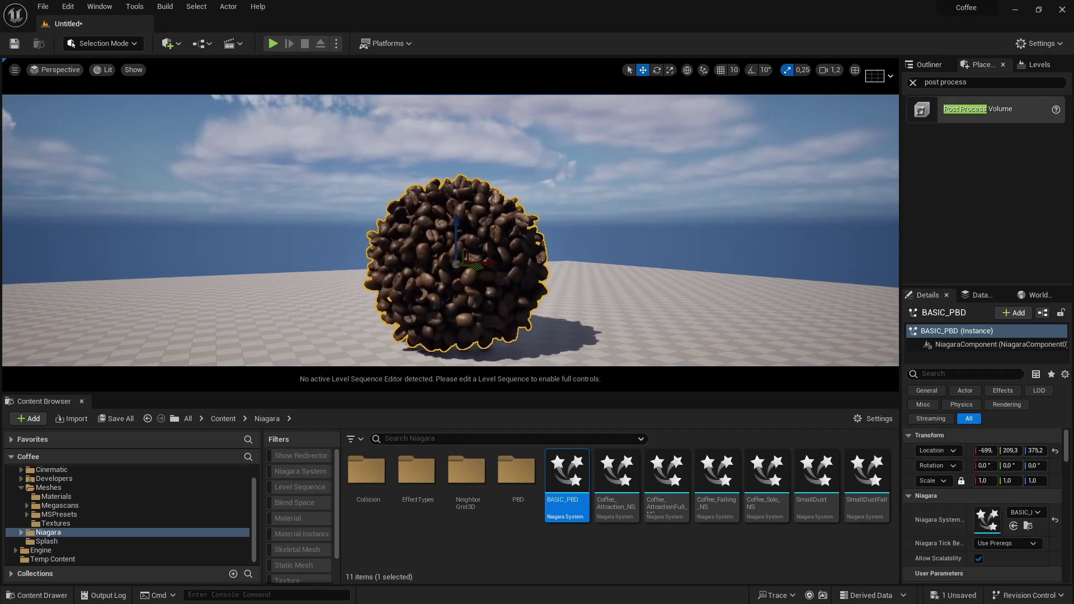
Disable the Spawn Burst Instantaneous module in the PBD emitter of the BASIC_PBD system
{"action": "left_click_drag", "start_coordinate": [1073, 358], "coordinate": [810, 181]}
{"action": "scroll", "coordinate": [867, 398], "scroll_direction": "up", "scroll_amount": 7}
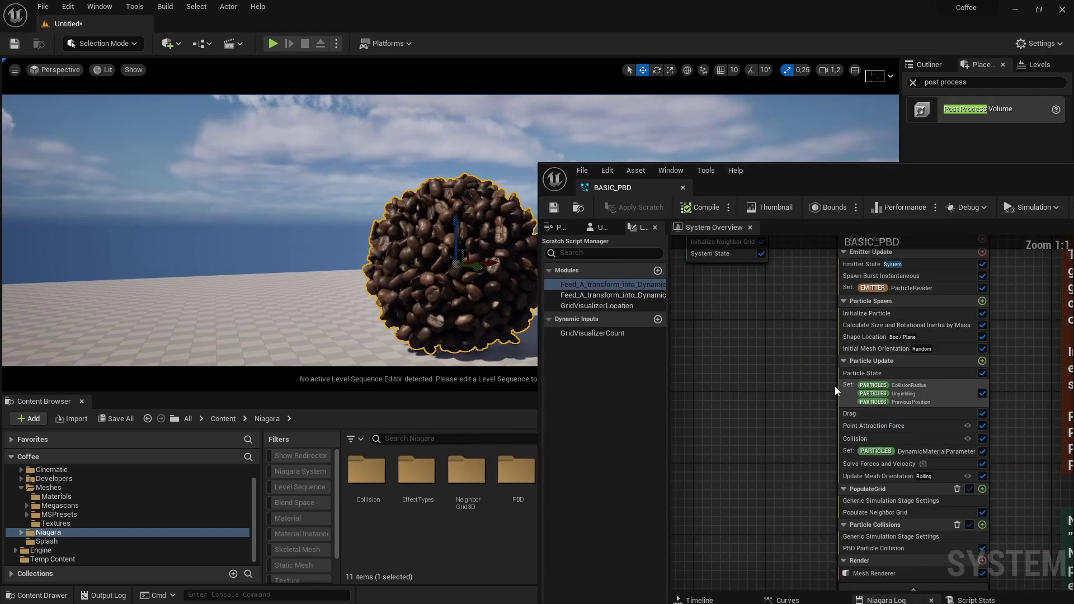
{"action": "left_click", "coordinate": [804, 353]}
{"action": "left_click_drag", "start_coordinate": [898, 184], "coordinate": [299, 310]}
{"action": "left_click", "coordinate": [270, 478]}
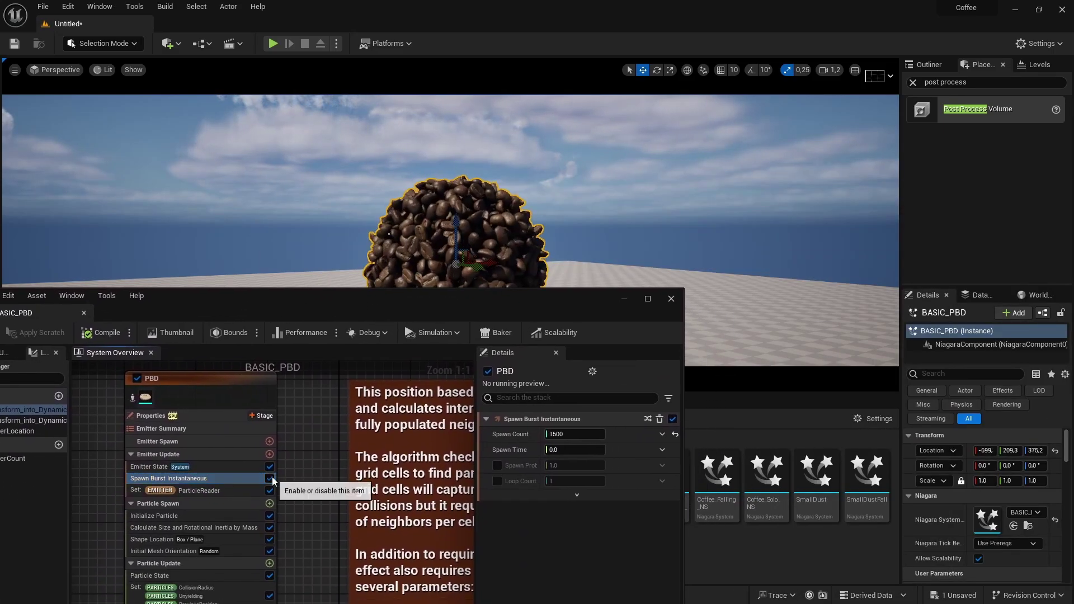
Add a Spawn Rate module to Emitter Update and set its rate to 20
{"action": "left_click", "coordinate": [270, 455]}
{"action": "type", "text": "spaw"}
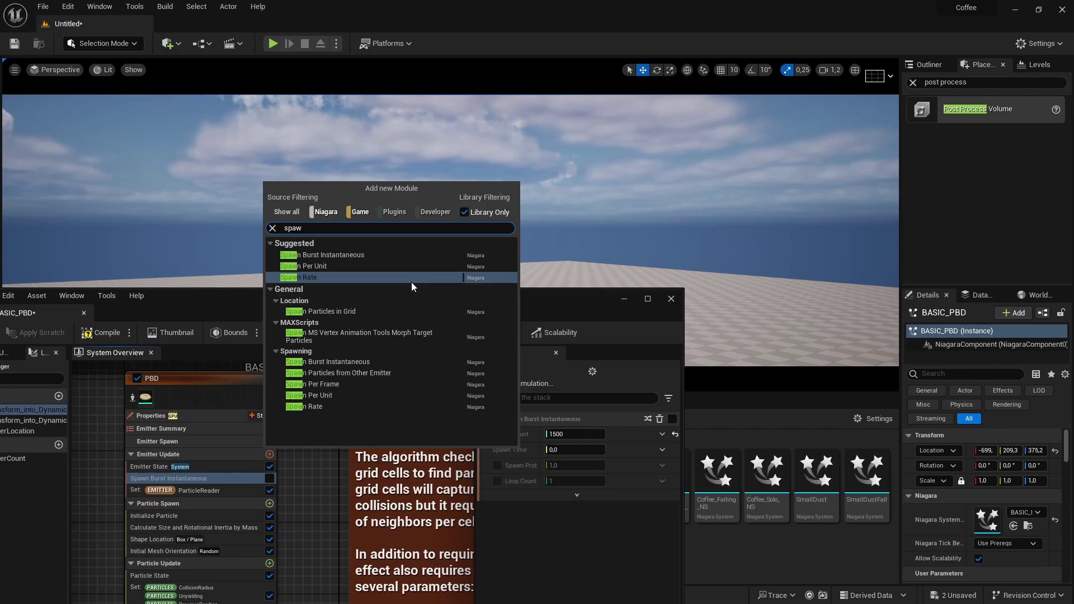
{"action": "left_click", "coordinate": [359, 277]}
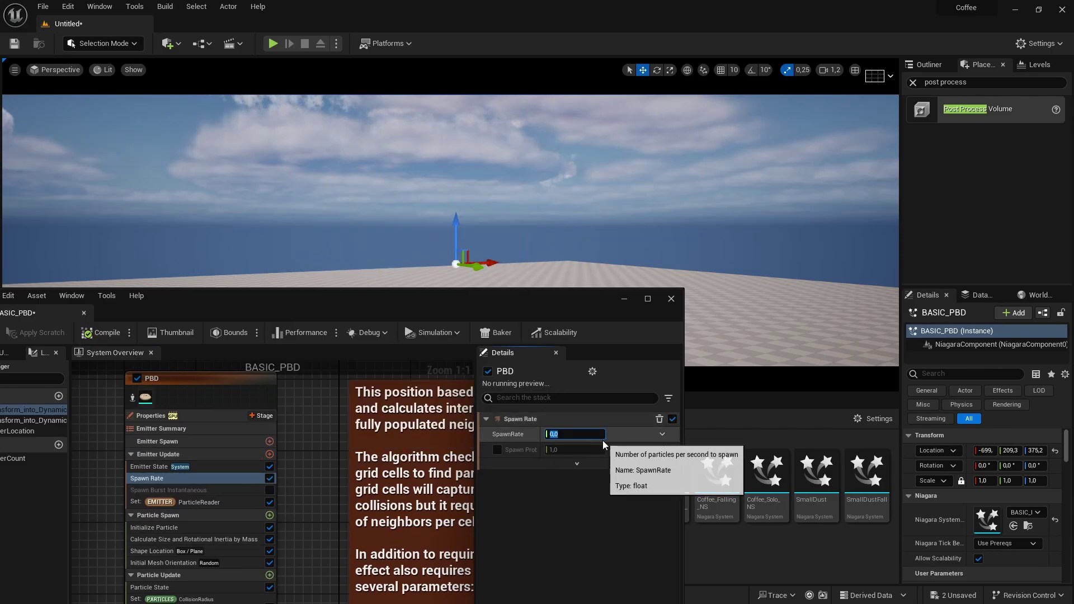
{"action": "type", "text": "20"}
{"action": "key", "text": "Return"}
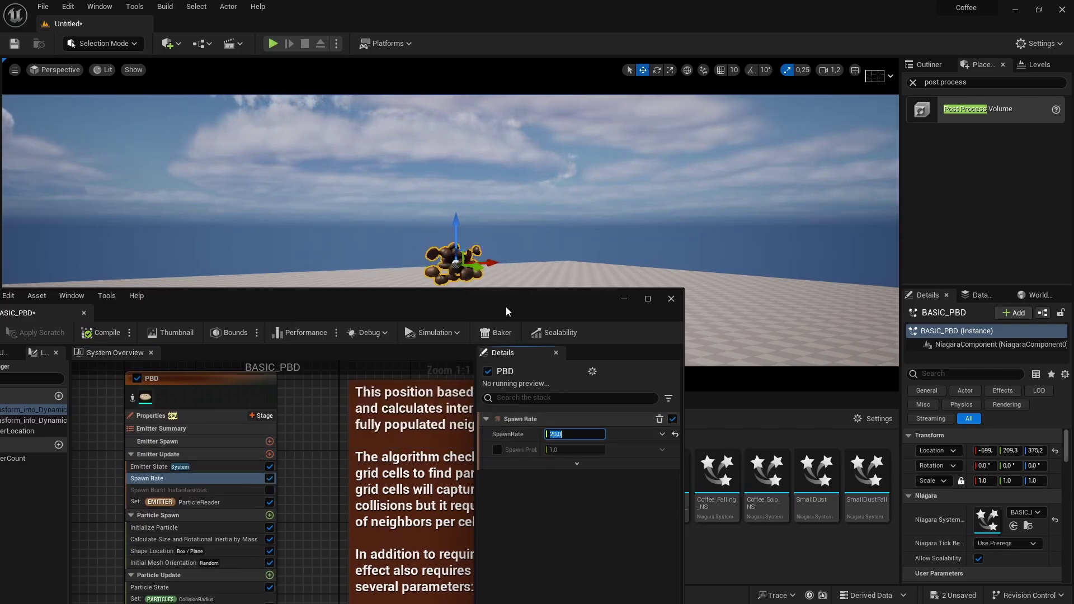
Raise the BASIC_PBD actor above the floor to a Z location of about 608.5
{"action": "left_click_drag", "start_coordinate": [505, 298], "coordinate": [514, 331]}
{"action": "mouse_move", "coordinate": [514, 258]}
{"action": "right_mouse_down"}
{"action": "mouse_move", "coordinate": [545, 271]}
{"action": "mouse_move", "coordinate": [536, 280]}
{"action": "mouse_move", "coordinate": [545, 258]}
{"action": "mouse_move", "coordinate": [532, 254]}
{"action": "right_mouse_up"}
{"action": "key", "text": "g"}
{"action": "key", "text": "g"}
{"action": "left_click_drag", "start_coordinate": [447, 192], "coordinate": [448, 132]}
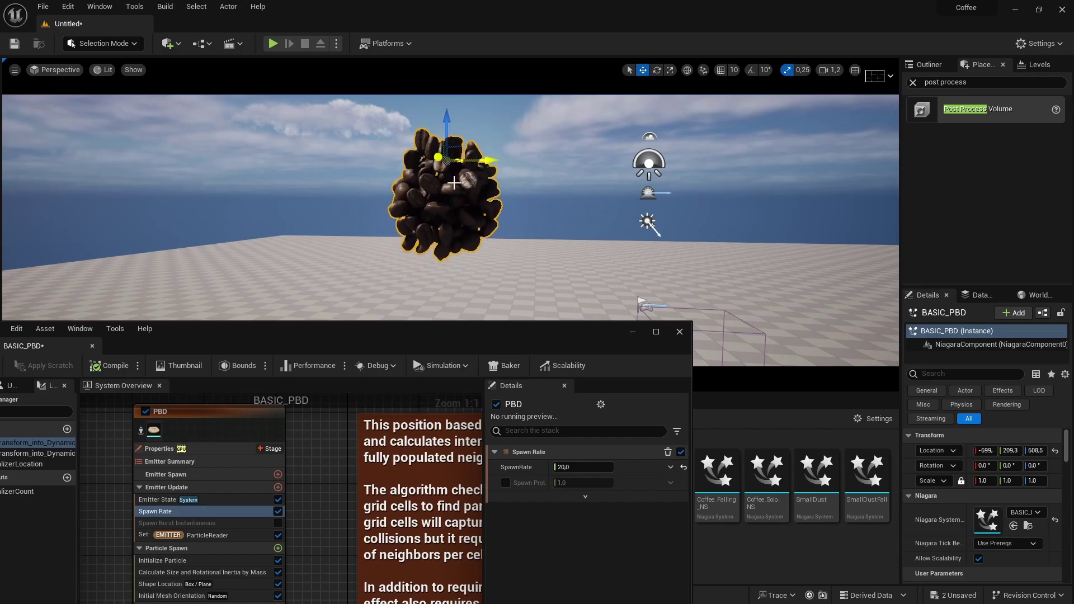
Disable the Point Attraction Force module in the PBD emitter's Particle Update group
{"action": "left_click_drag", "start_coordinate": [277, 337], "coordinate": [283, 301]}
{"action": "right_click_drag", "start_coordinate": [302, 481], "coordinate": [357, 359]}
{"action": "right_click_drag", "start_coordinate": [372, 473], "coordinate": [376, 435]}
{"action": "left_click", "coordinate": [244, 450]}
{"action": "left_click", "coordinate": [327, 447]}
Add a Gravity Force module to Particle Update and watch the beans fall onto the floor
{"action": "left_click", "coordinate": [341, 401]}
{"action": "type", "text": "gravi"}
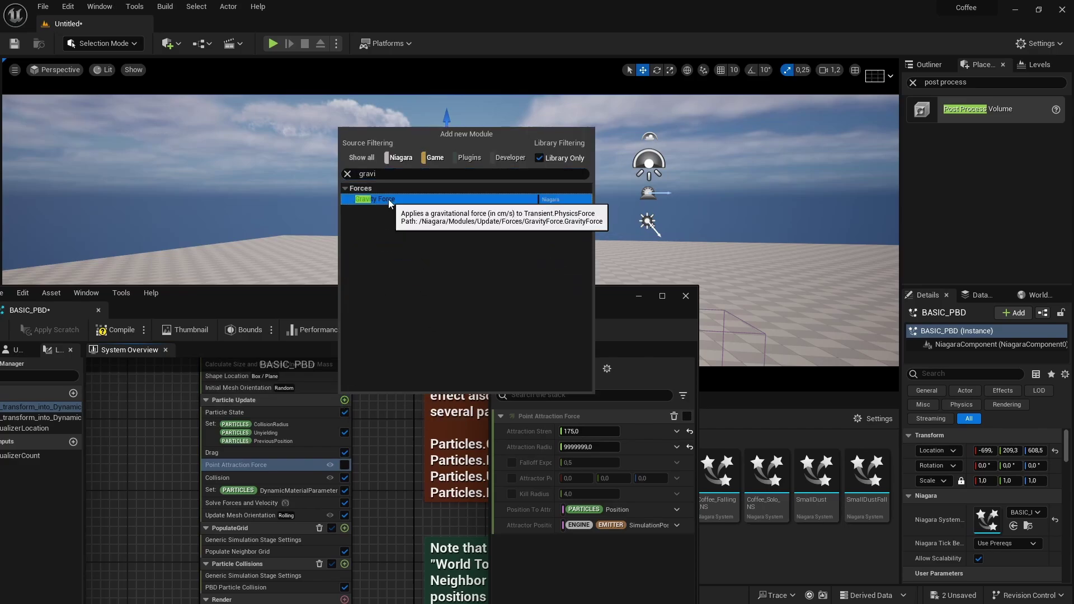
{"action": "left_click", "coordinate": [388, 199]}
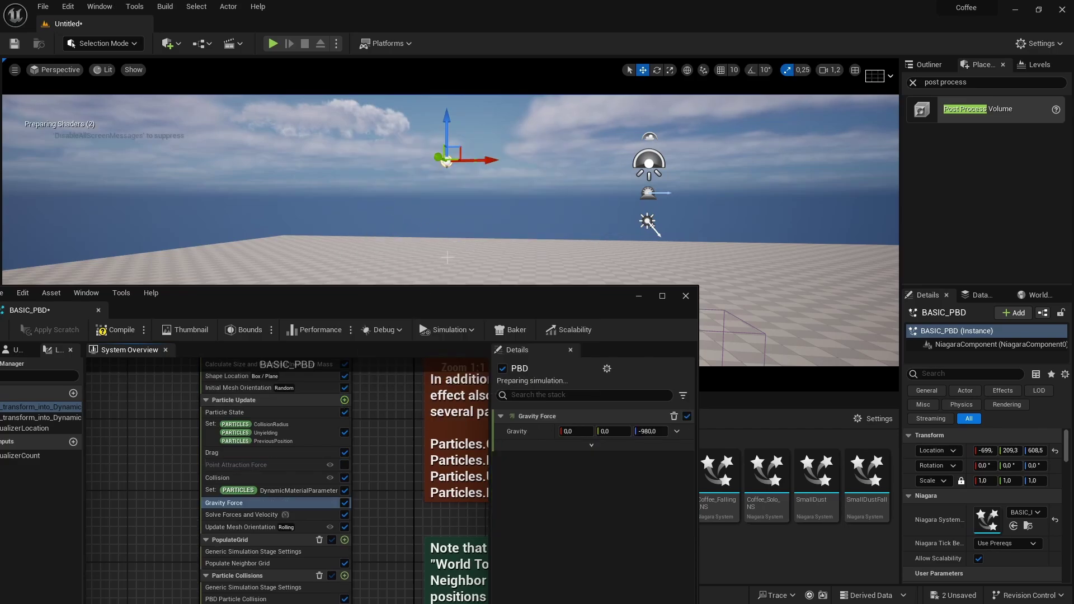
{"action": "right_click_drag", "start_coordinate": [428, 246], "coordinate": [369, 244]}
{"action": "right_click_drag", "start_coordinate": [368, 146], "coordinate": [392, 239]}
{"action": "right_click_drag", "start_coordinate": [509, 322], "coordinate": [472, 274]}
{"action": "key", "text": "g"}
Turn off the Speed Limit in the Solve Forces and Velocity module
{"action": "right_click_drag", "start_coordinate": [373, 472], "coordinate": [382, 438]}
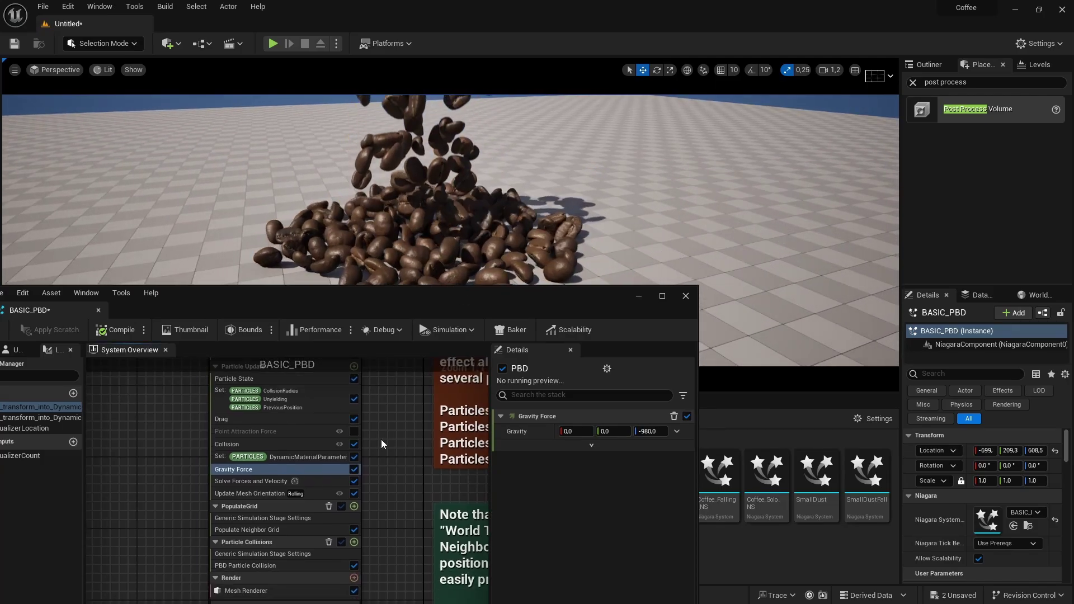
{"action": "left_click", "coordinate": [258, 484]}
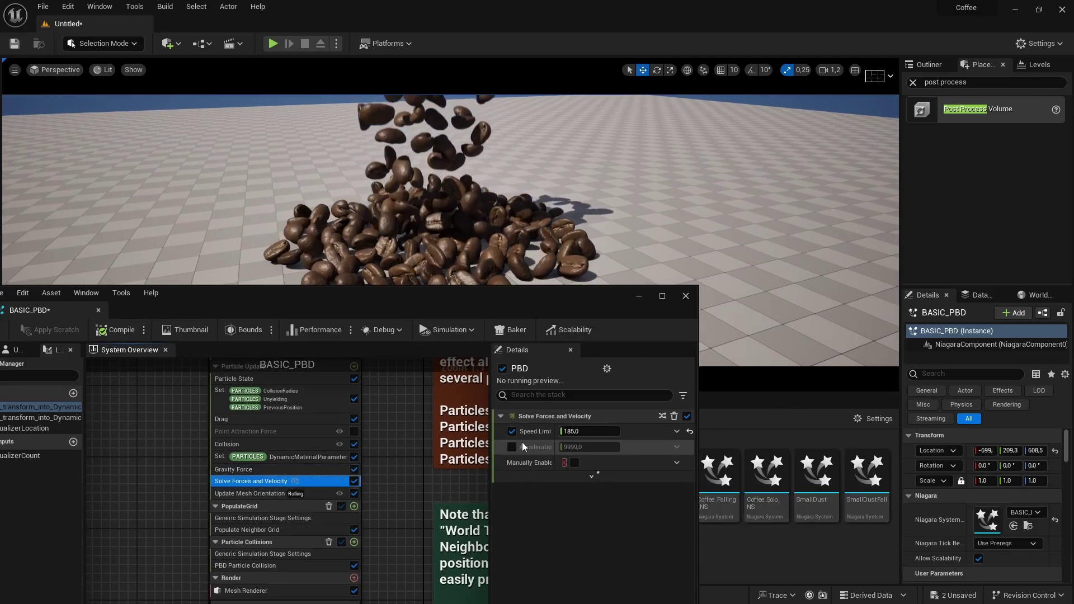
{"action": "left_click_drag", "start_coordinate": [555, 432], "coordinate": [574, 432]}
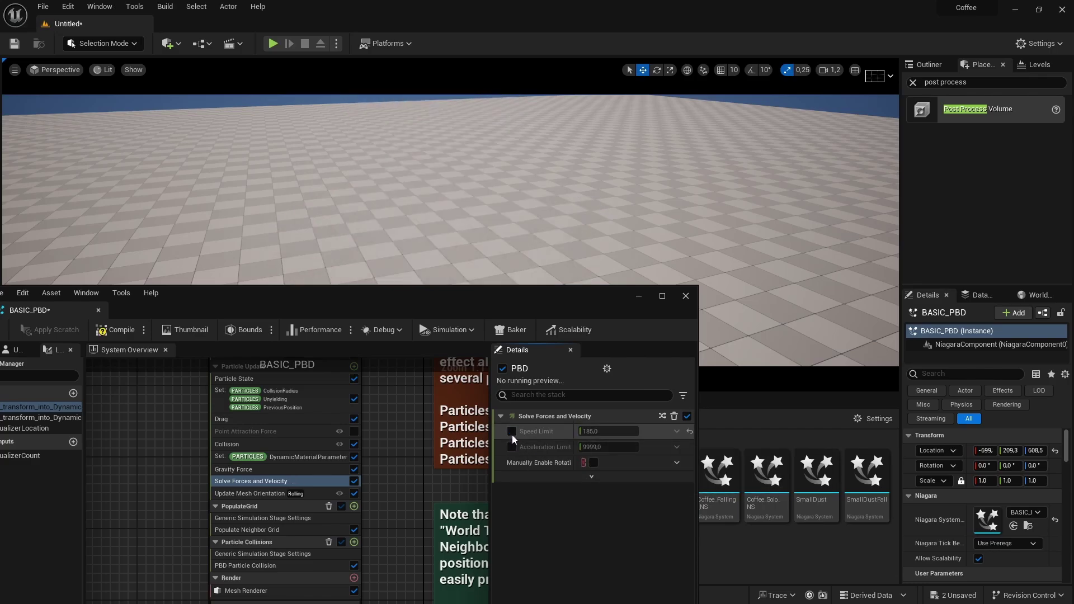
{"action": "left_click", "coordinate": [501, 369]}
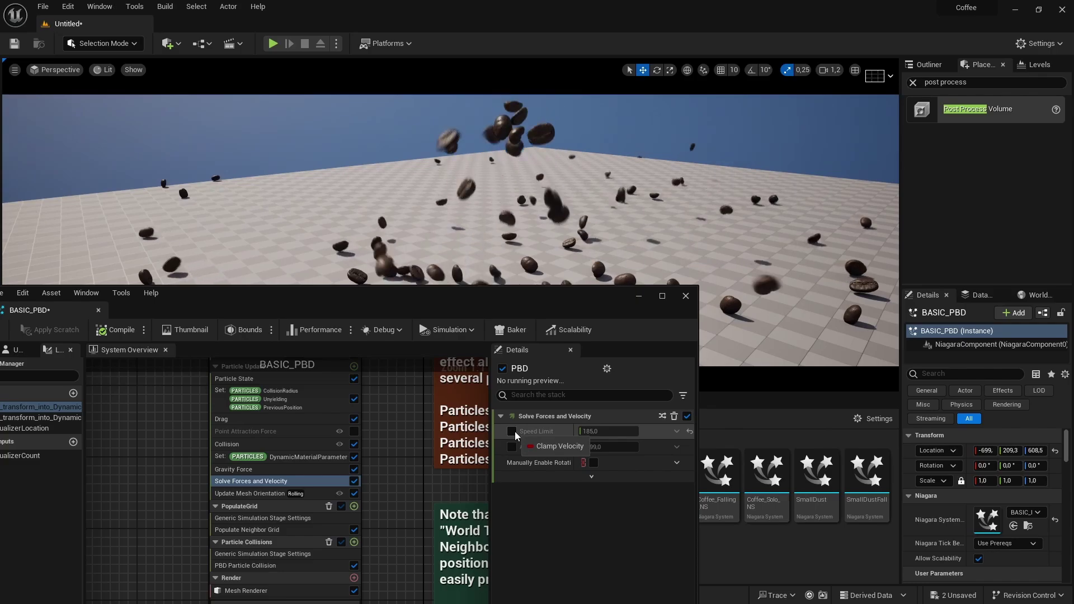
Enable the Speed Limit in the Solve Forces and Velocity module and drive it with a Float from Curve input
{"action": "left_click", "coordinate": [513, 431]}
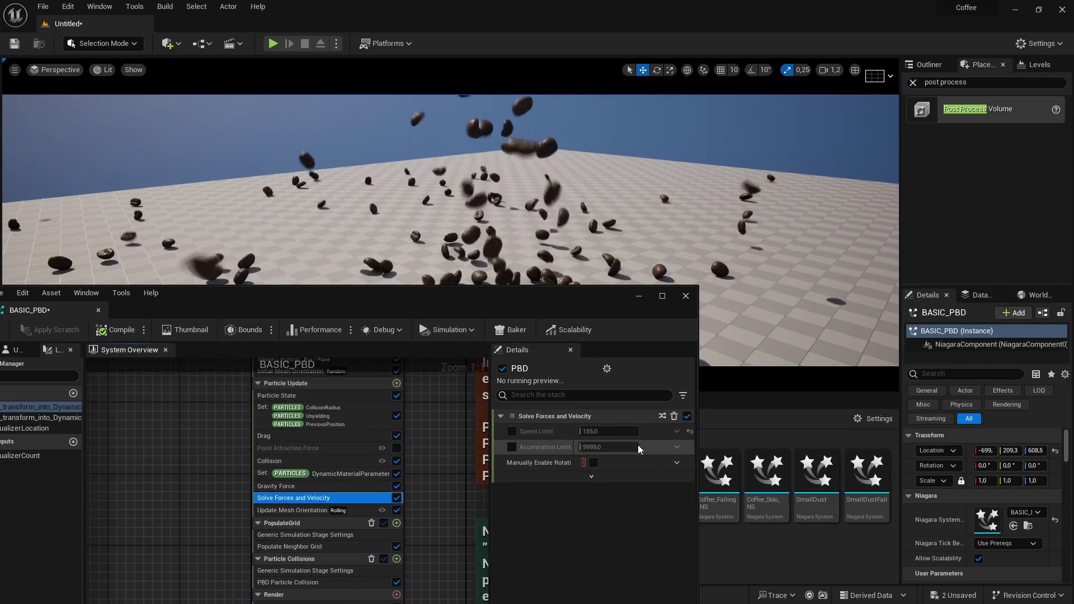
{"action": "left_click", "coordinate": [511, 431]}
{"action": "left_click", "coordinate": [677, 432]}
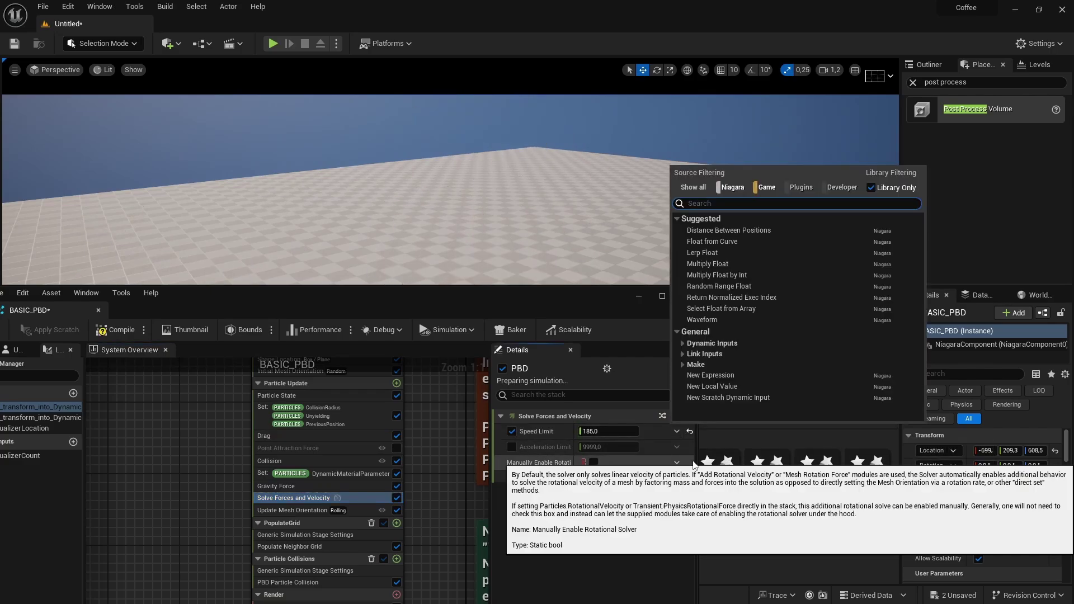
{"action": "type", "text": "curve"}
{"action": "key", "text": "Return"}
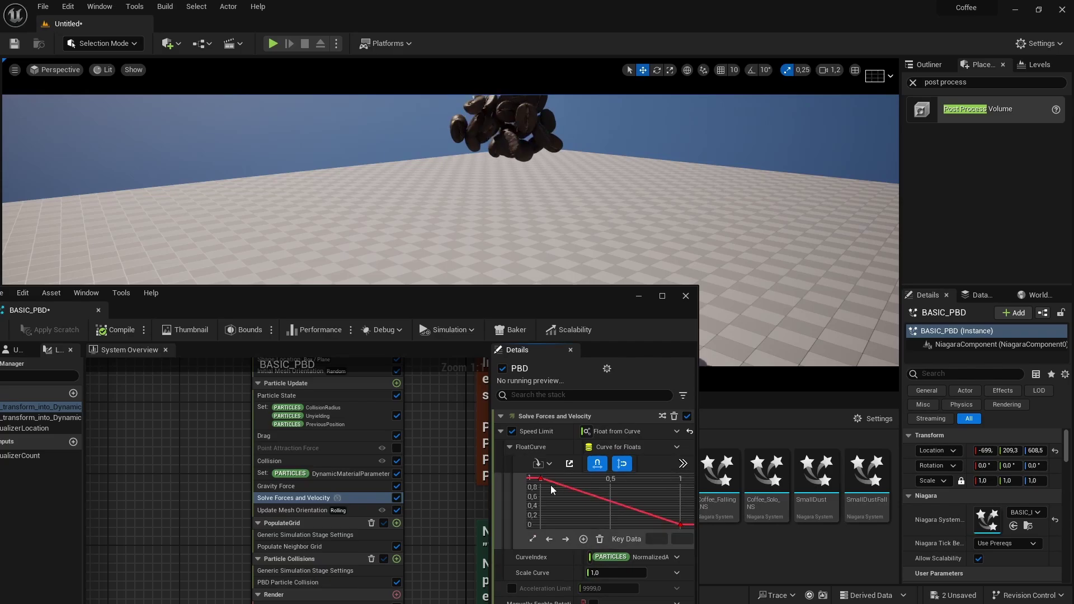
Set the value of the Speed Limit curve's last key to 1500 and fit the curve to show all keys
{"action": "mouse_move", "coordinate": [469, 227]}
{"action": "right_mouse_down"}
{"action": "mouse_move", "coordinate": [485, 200]}
{"action": "mouse_move", "coordinate": [476, 195]}
{"action": "mouse_move", "coordinate": [469, 227]}
{"action": "right_mouse_up"}
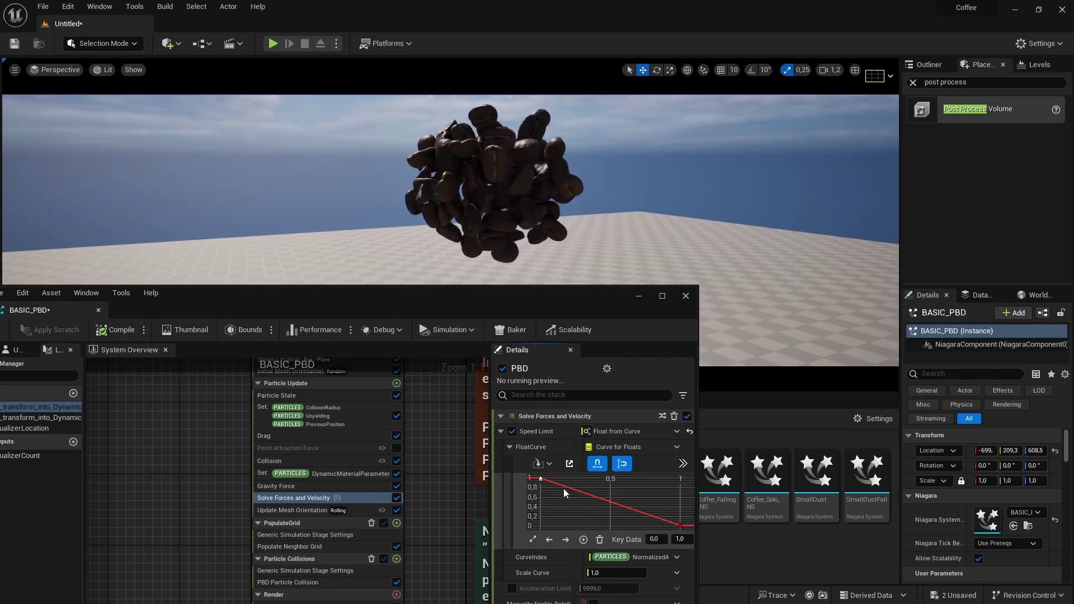
{"action": "left_click_drag", "start_coordinate": [698, 501], "coordinate": [778, 506]}
{"action": "left_click", "coordinate": [738, 525]}
{"action": "left_click", "coordinate": [752, 539]}
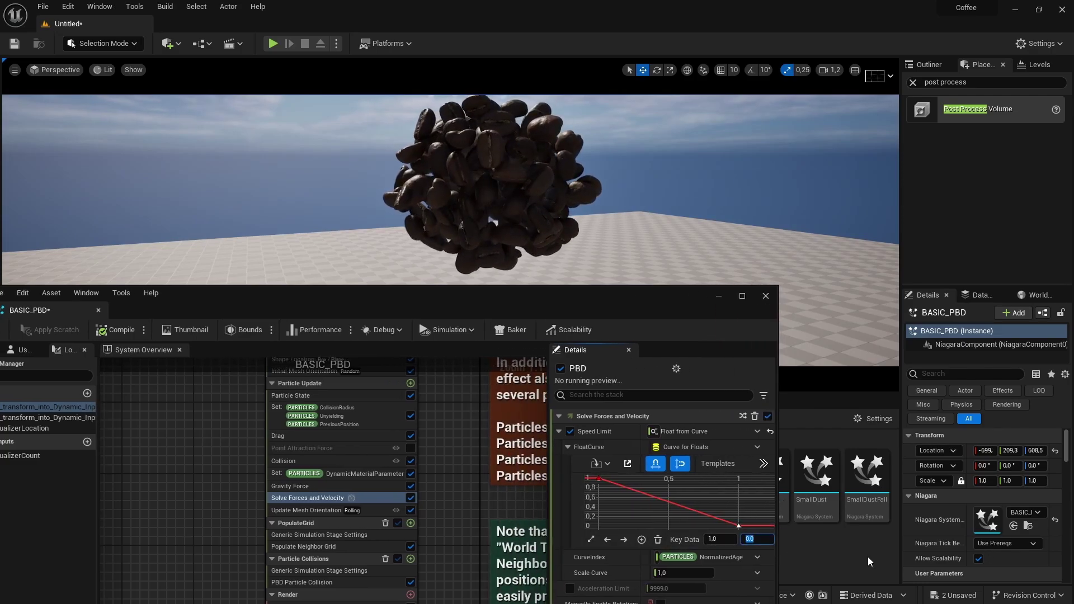
{"action": "type", "text": "-980"}
{"action": "key", "text": "Return"}
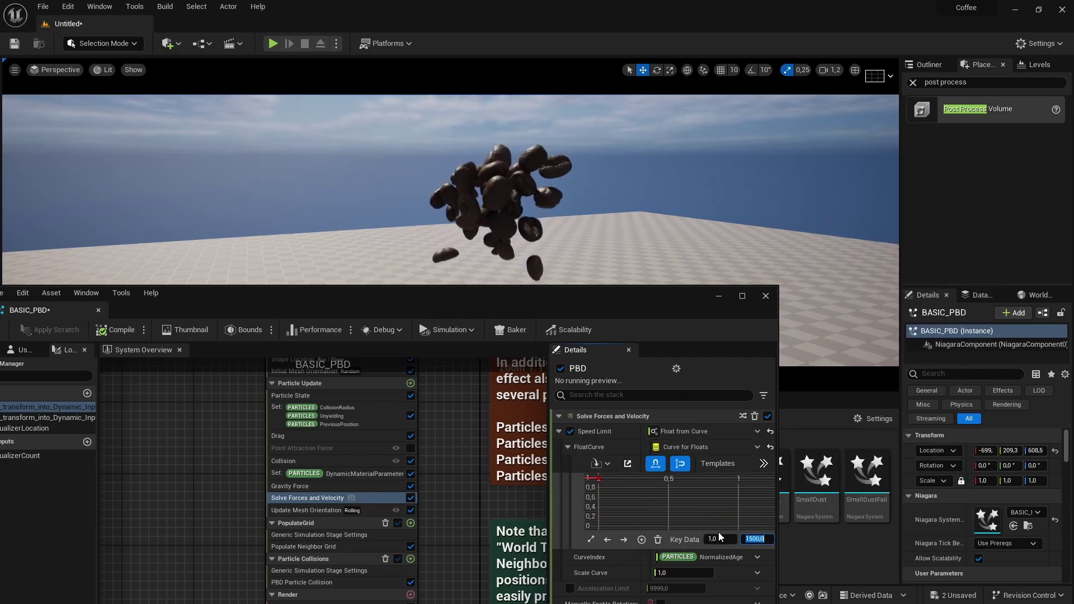
{"action": "right_click_drag", "start_coordinate": [609, 231], "coordinate": [613, 260]}
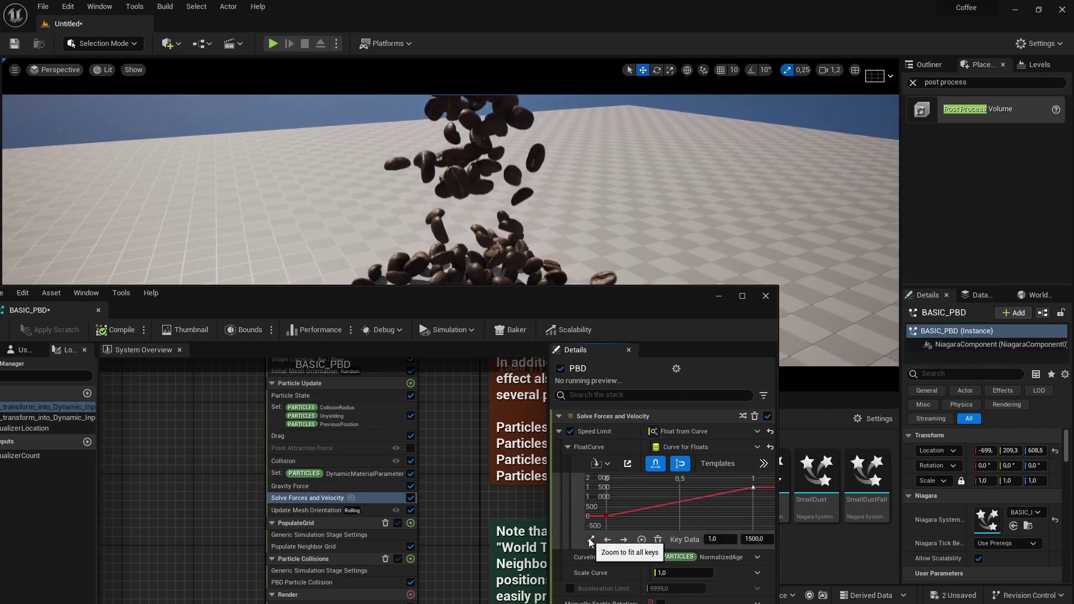
Set the time of the curve's 1500 key to 0.1 and watch the beans fall and pile up on the floor
{"action": "left_click", "coordinate": [734, 543]}
{"action": "type", "text": ".0,1"}
{"action": "key", "text": "Return"}
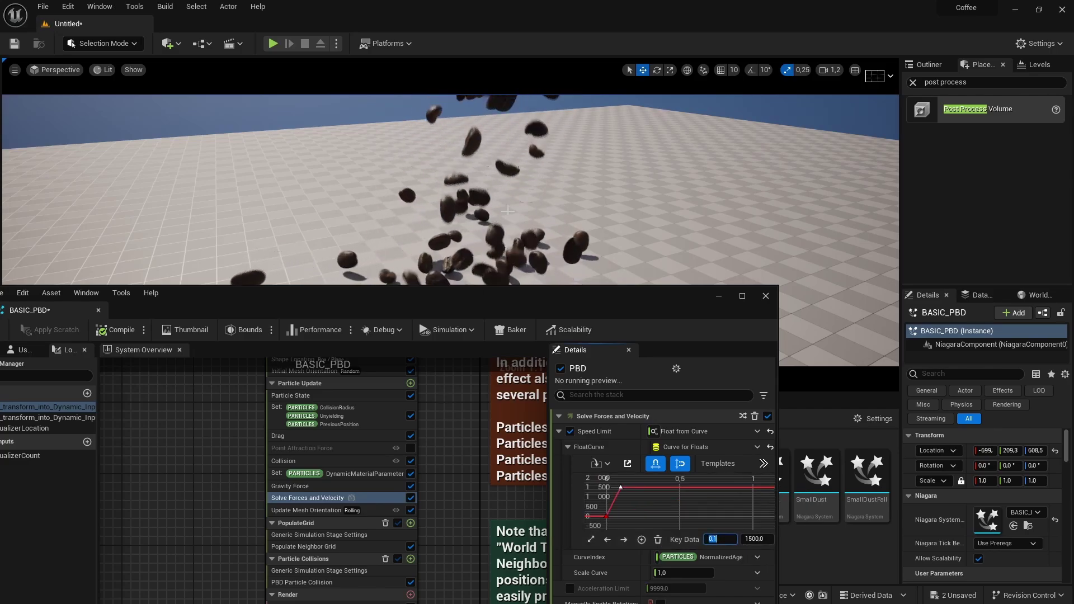
{"action": "right_click_drag", "start_coordinate": [610, 246], "coordinate": [601, 220]}
{"action": "mouse_move", "coordinate": [601, 219]}
{"action": "left_mouse_down", "text": "alt"}
{"action": "mouse_move", "coordinate": [605, 258]}
{"action": "mouse_move", "coordinate": [599, 201]}
{"action": "left_mouse_up", "text": "alt"}
{"action": "right_click_drag", "start_coordinate": [599, 201], "coordinate": [688, 199]}
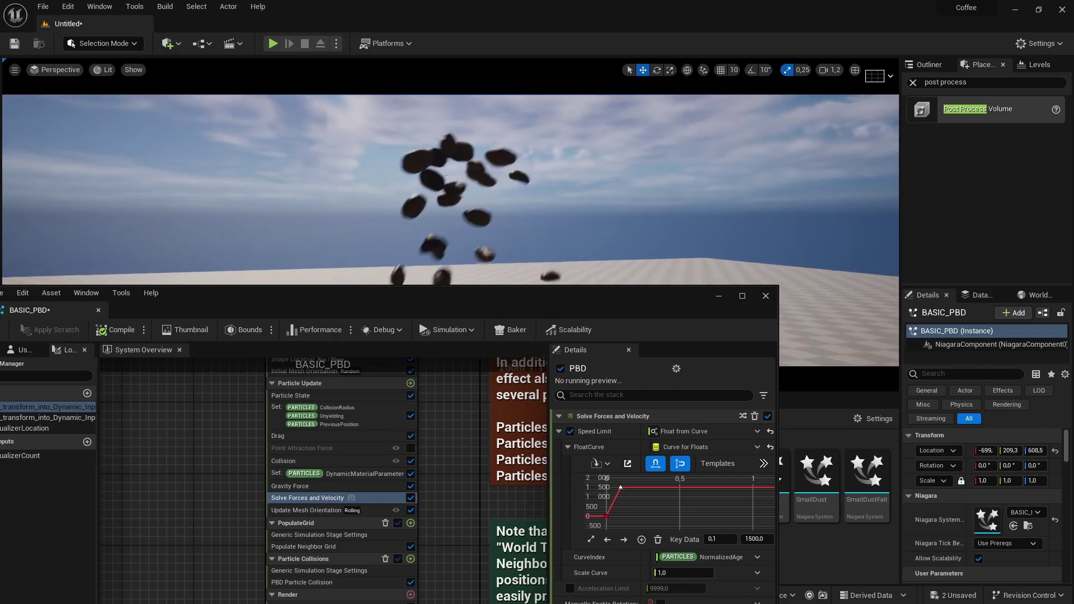
{"action": "right_click_drag", "start_coordinate": [462, 418], "coordinate": [465, 445]}
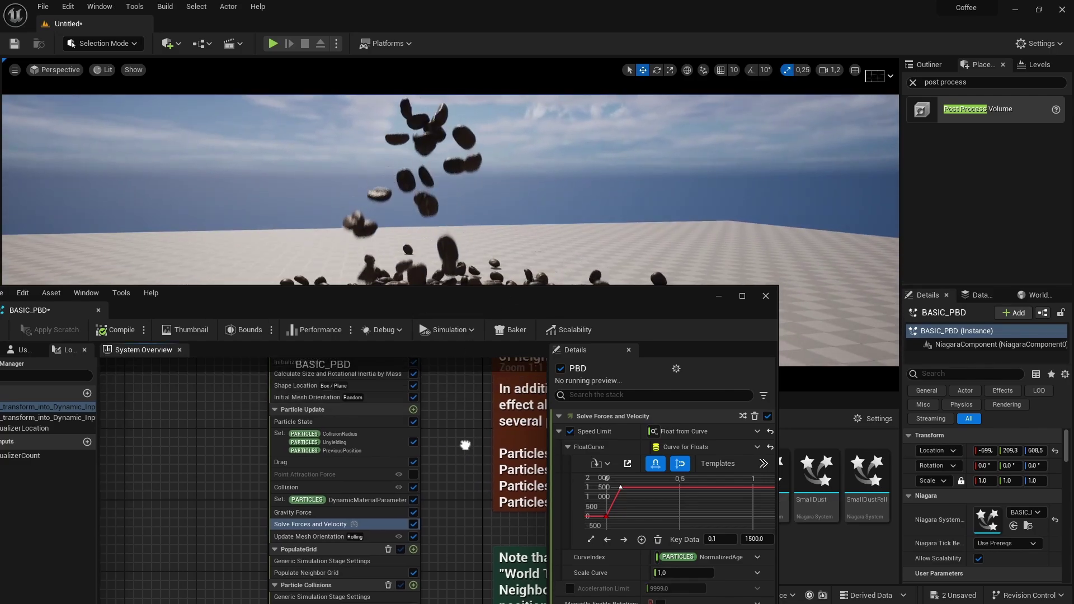
{"action": "right_click_drag", "start_coordinate": [523, 230], "coordinate": [495, 212]}
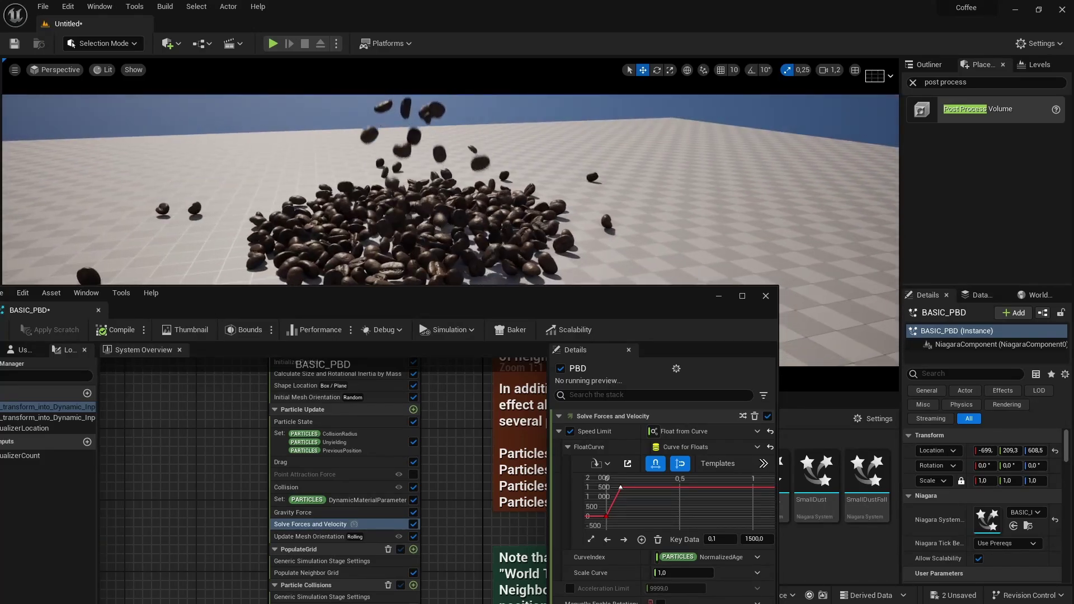
Increase the spawn rate in the PBD emitter's Spawn Rate module so that more beans fall
{"action": "right_click_drag", "start_coordinate": [439, 419], "coordinate": [455, 468]}
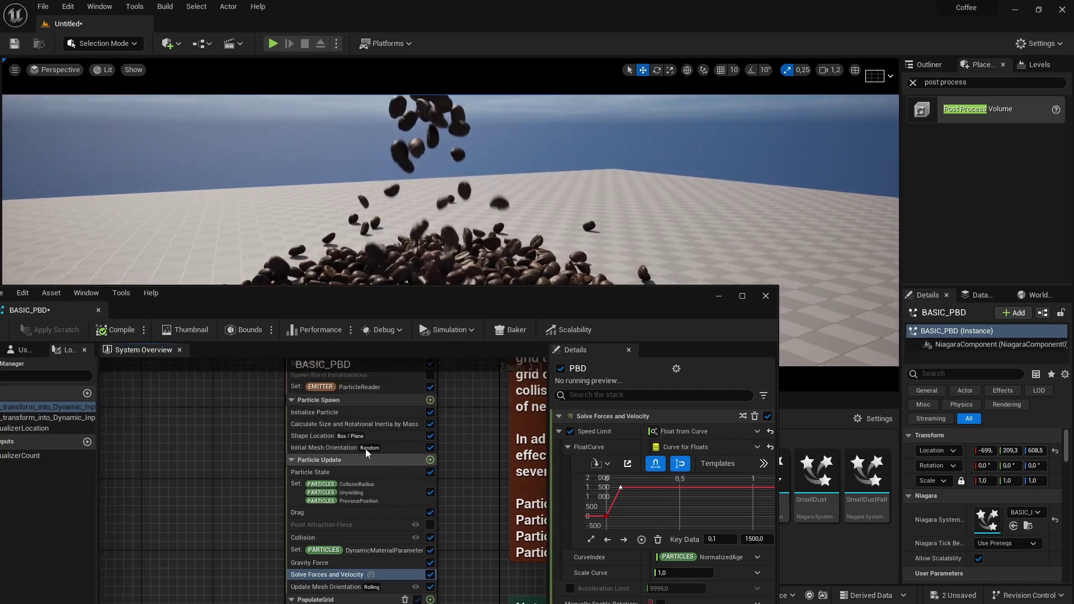
{"action": "right_click_drag", "start_coordinate": [478, 421], "coordinate": [484, 473]}
{"action": "left_click", "coordinate": [372, 415]}
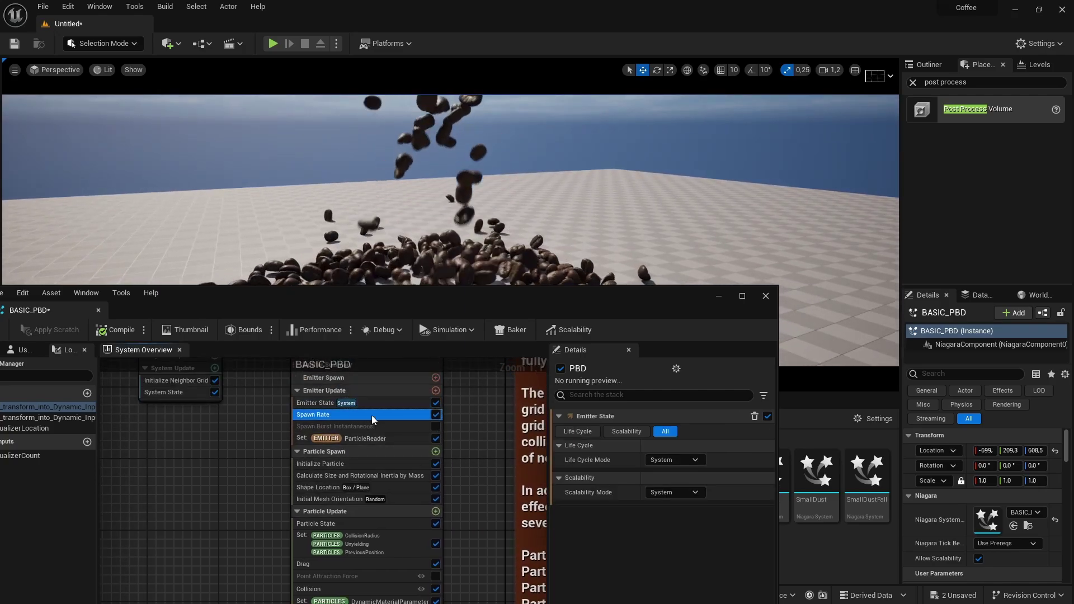
{"action": "left_click", "coordinate": [666, 432]}
{"action": "type", "text": "5"}
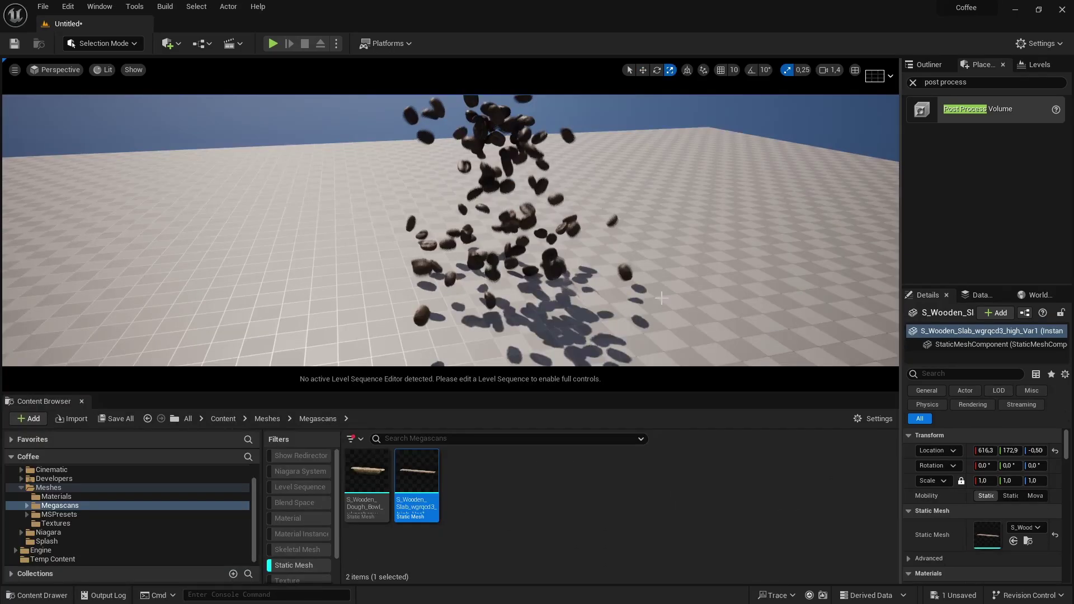
Place a Megascans wooden slab on the floor near the beans and scale it uniformly to 15.75
{"action": "right_click_drag", "start_coordinate": [661, 298], "coordinate": [675, 348]}
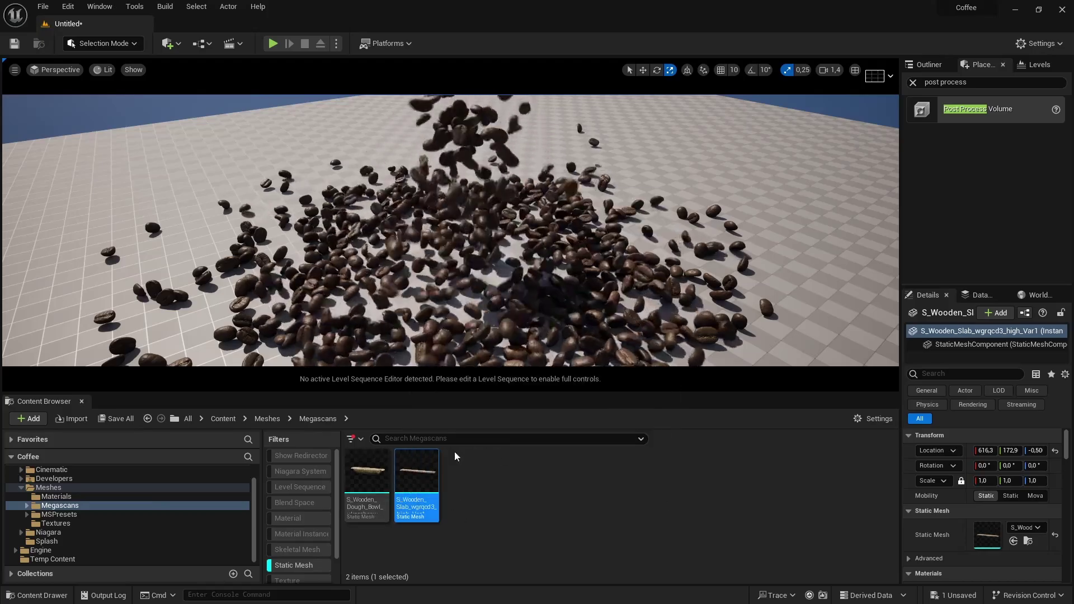
{"action": "right_click_drag", "start_coordinate": [560, 291], "coordinate": [459, 330]}
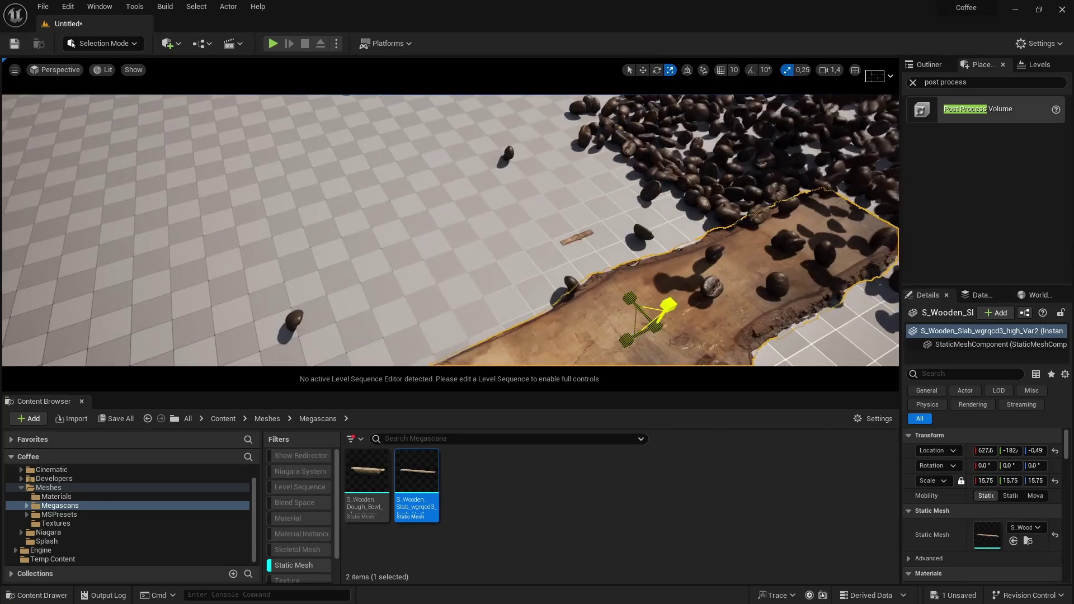
{"action": "right_click_drag", "start_coordinate": [635, 290], "coordinate": [702, 287]}
Move the wooden slab under the falling beans to an X location of about -589 and scale it uniformly to 21.25
{"action": "key", "text": "w"}
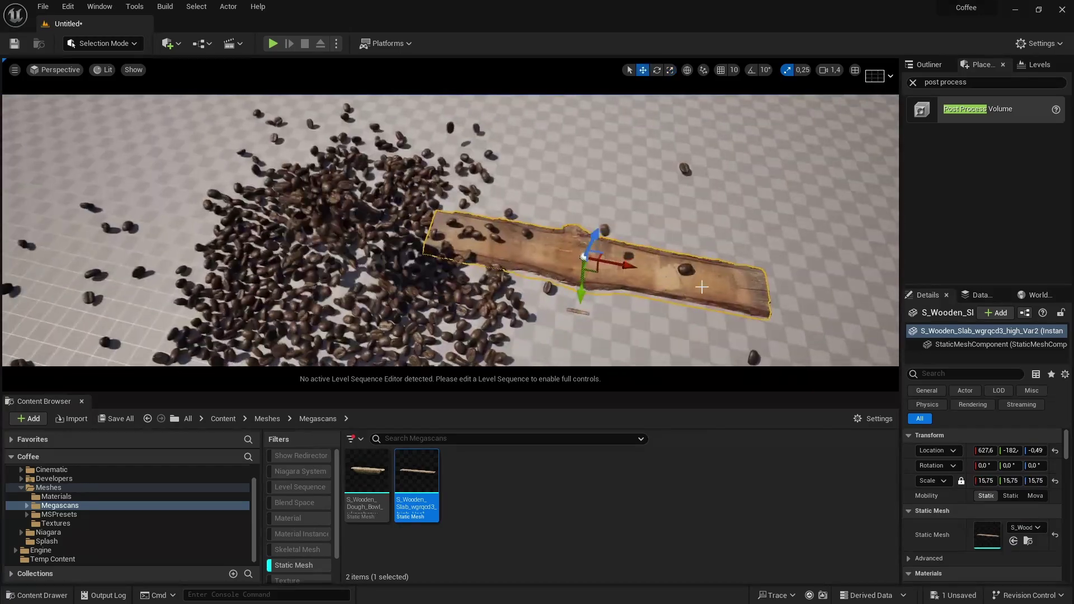
{"action": "right_click_drag", "start_coordinate": [432, 227], "coordinate": [432, 224]}
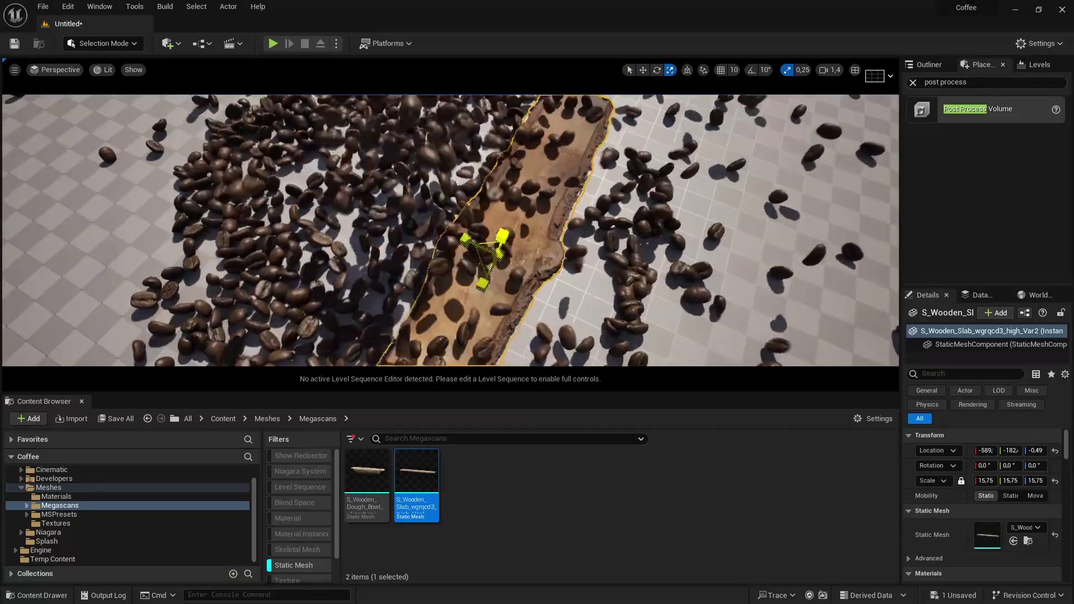
{"action": "right_click_drag", "start_coordinate": [487, 256], "coordinate": [532, 254]}
{"action": "key", "text": "w"}
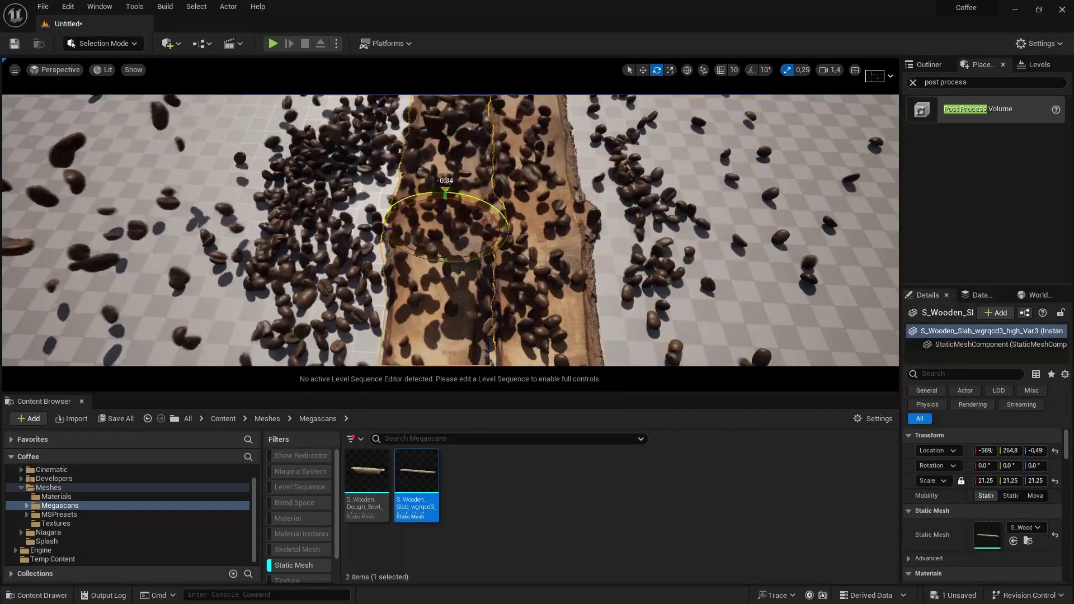
Arrange copies of the wooden slab side by side under the beans to form a wooden board surface
{"action": "left_click_drag", "start_coordinate": [462, 263], "coordinate": [491, 257]}
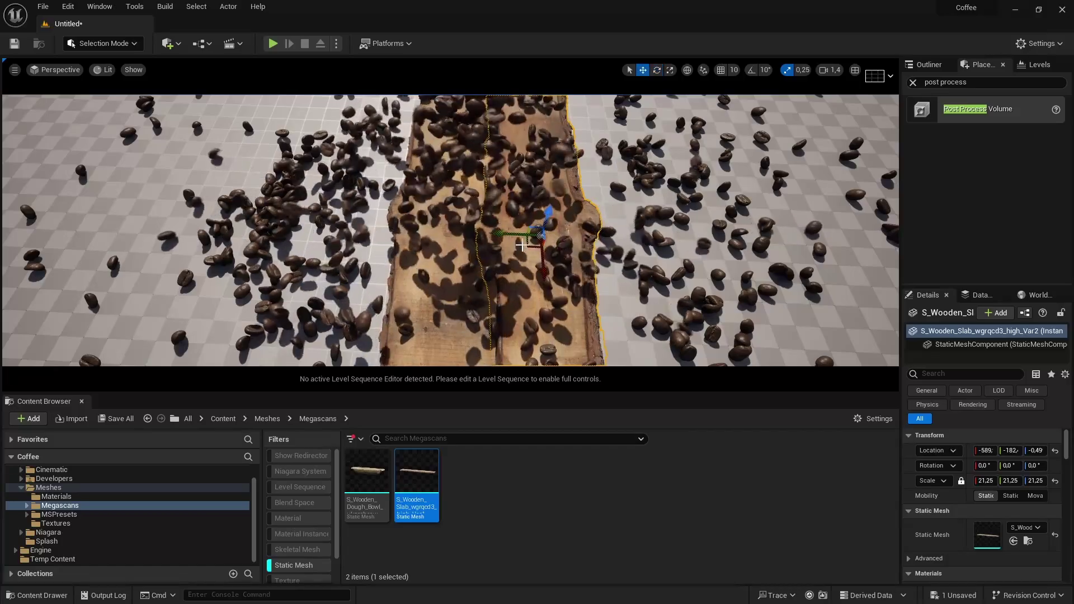
{"action": "left_click_drag", "start_coordinate": [303, 226], "coordinate": [327, 227]}
{"action": "right_click_drag", "start_coordinate": [327, 227], "coordinate": [531, 193]}
{"action": "key", "text": "g"}
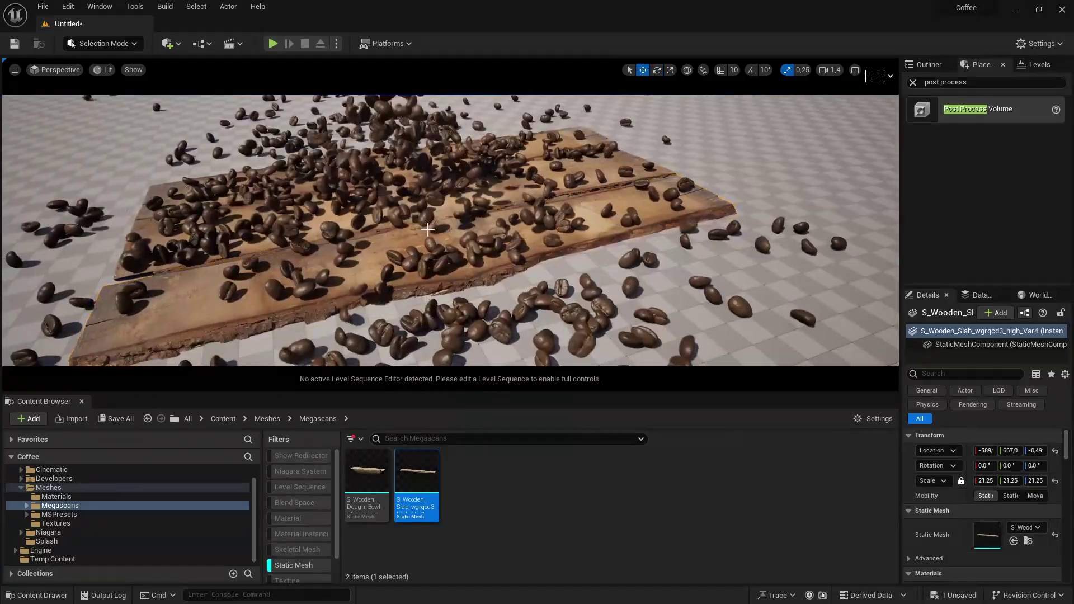
Delete the Floor actor and frame the beans piling up on the wooden slabs from a low angle
{"action": "right_click_drag", "start_coordinate": [447, 224], "coordinate": [593, 170]}
{"action": "right_click_drag", "start_coordinate": [321, 120], "coordinate": [322, 179]}
{"action": "left_click", "coordinate": [794, 246]}
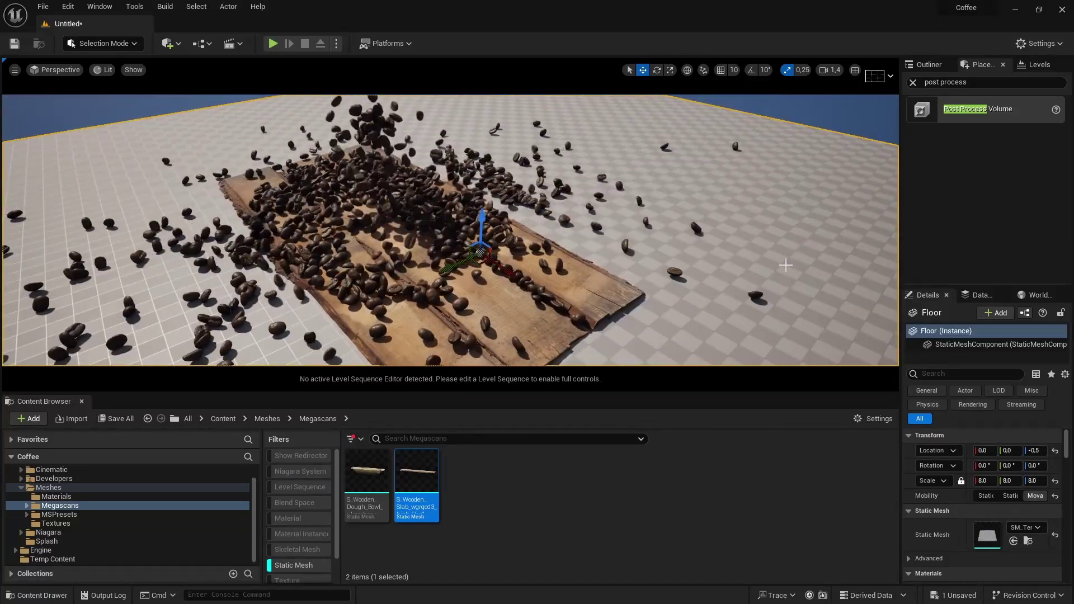
{"action": "key", "text": "Delete"}
{"action": "right_click_drag", "start_coordinate": [664, 292], "coordinate": [604, 213]}
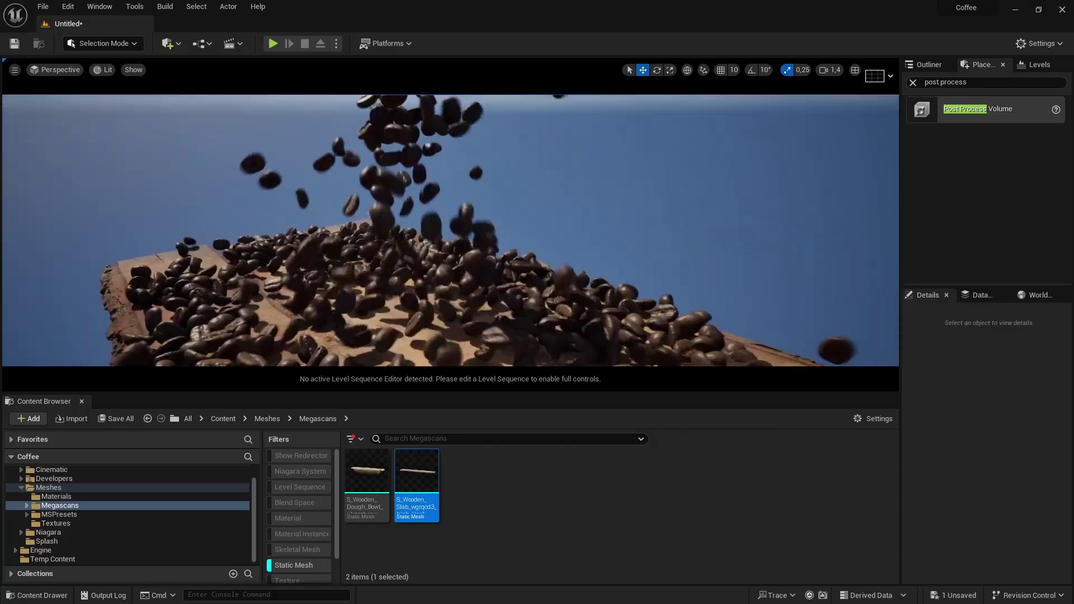
{"action": "right_click_drag", "start_coordinate": [664, 247], "coordinate": [664, 297]}
Enable Volumetric Fog on the ExponentialHeightFog actor
{"action": "left_click", "coordinate": [926, 65]}
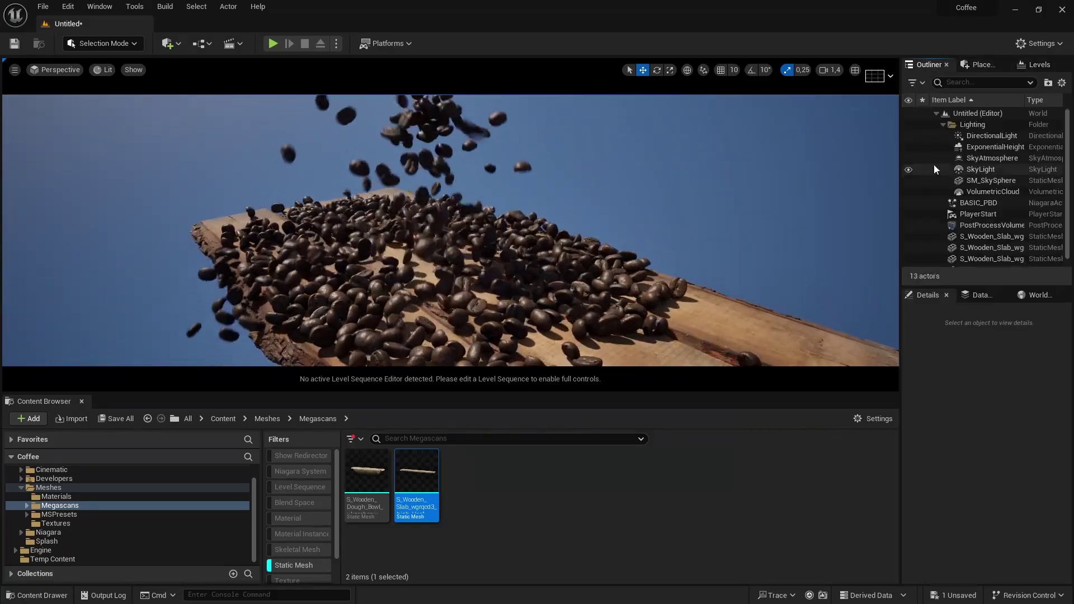
{"action": "left_click", "coordinate": [992, 137]}
{"action": "left_click", "coordinate": [1000, 147]}
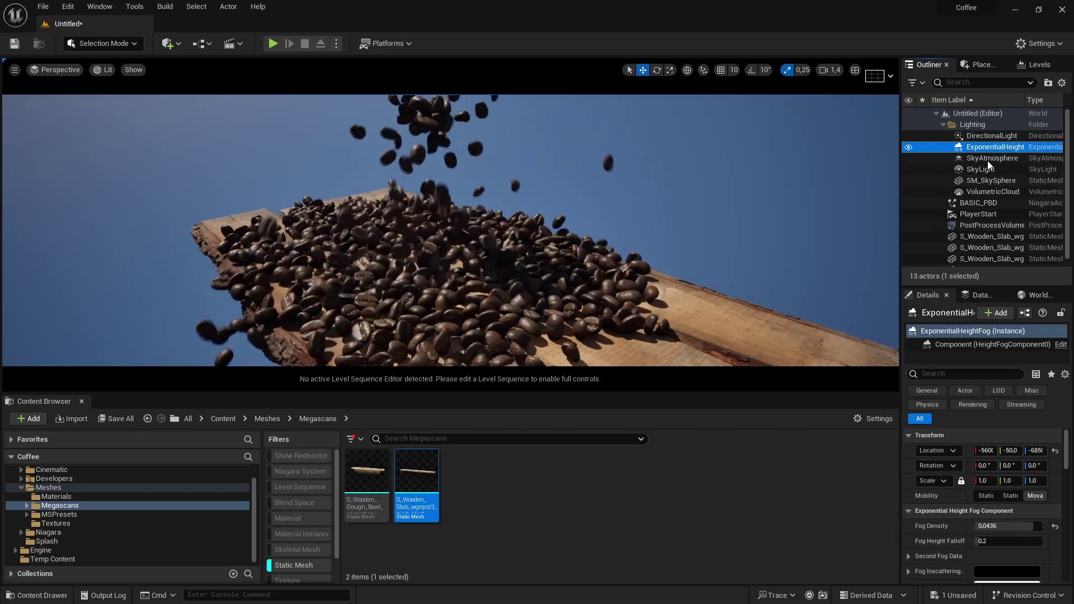
{"action": "scroll", "coordinate": [959, 493], "scroll_direction": "down", "scroll_amount": 5}
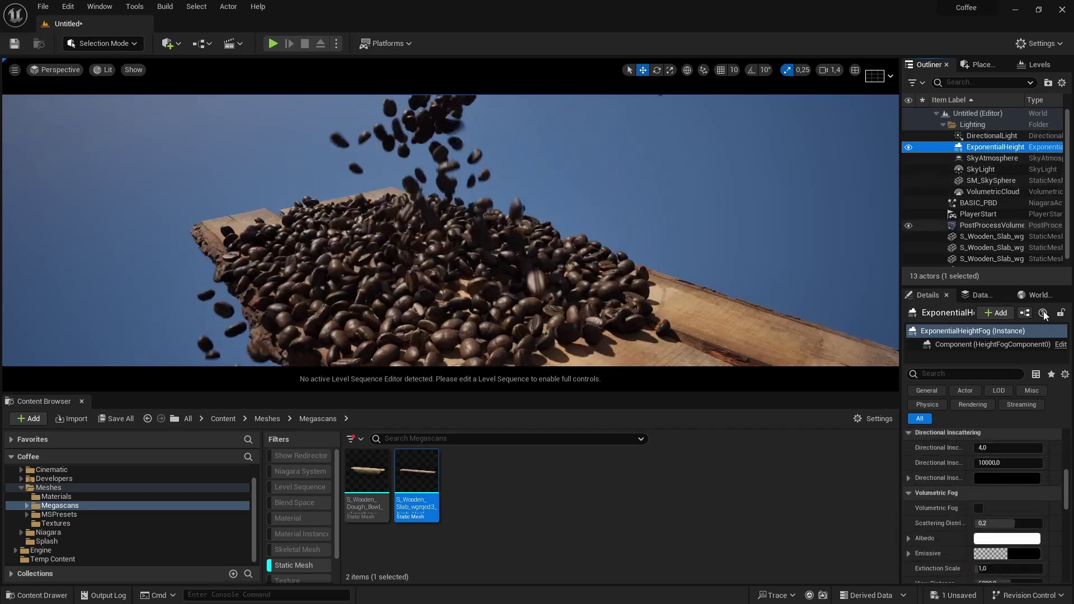
{"action": "left_click", "coordinate": [978, 508]}
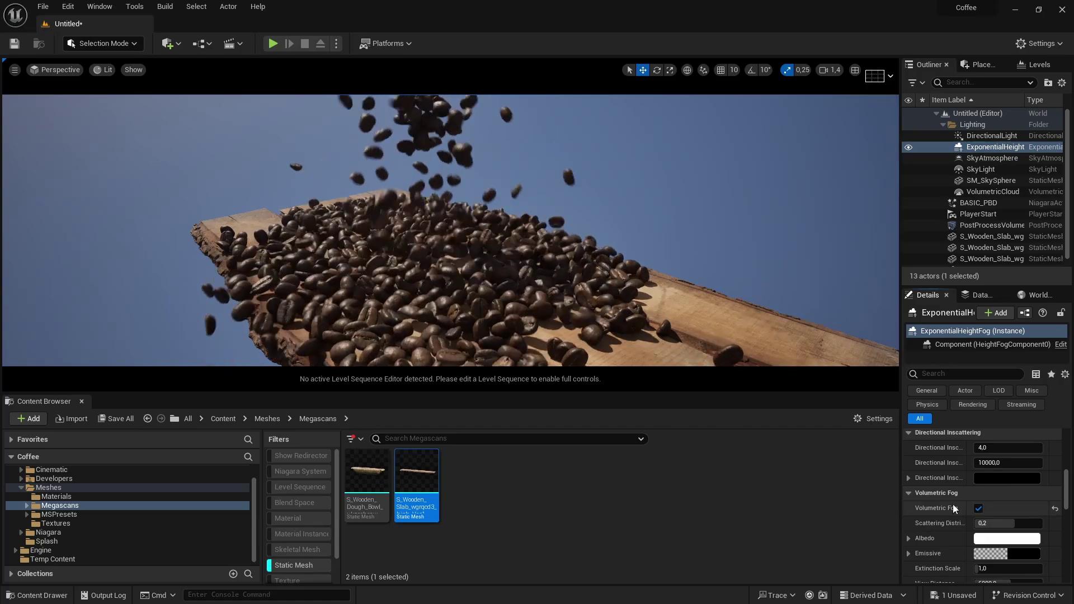
Delete the SkyAtmosphere, SkyLight, SM_SkySphere, VolumetricCloud and DirectionalLight actors from the level
{"action": "left_click", "coordinate": [1012, 159]}
{"action": "key", "text": "Delete"}
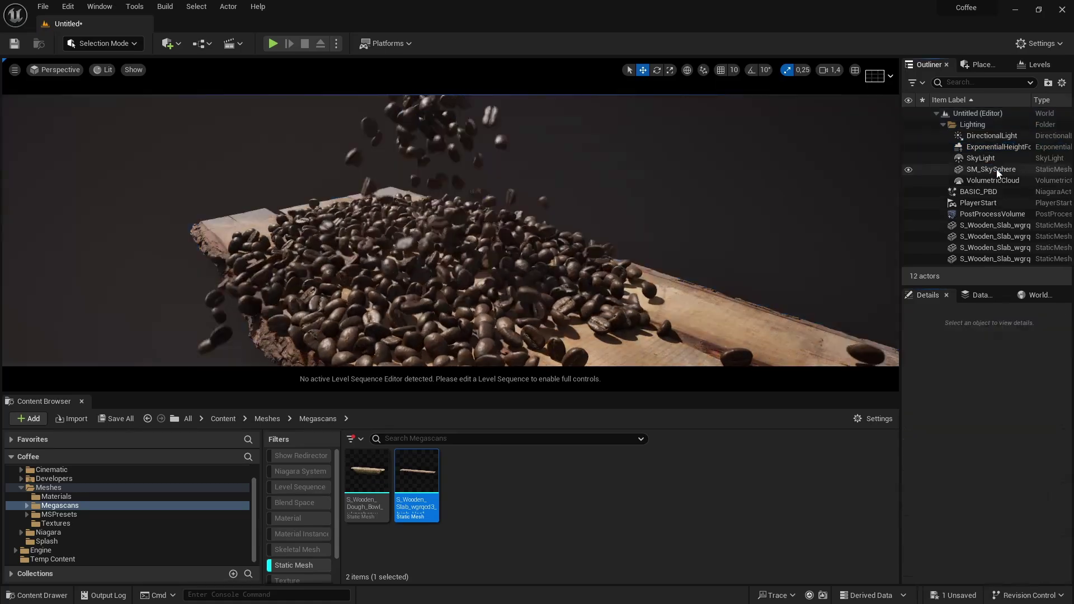
{"action": "left_click", "coordinate": [987, 159]}
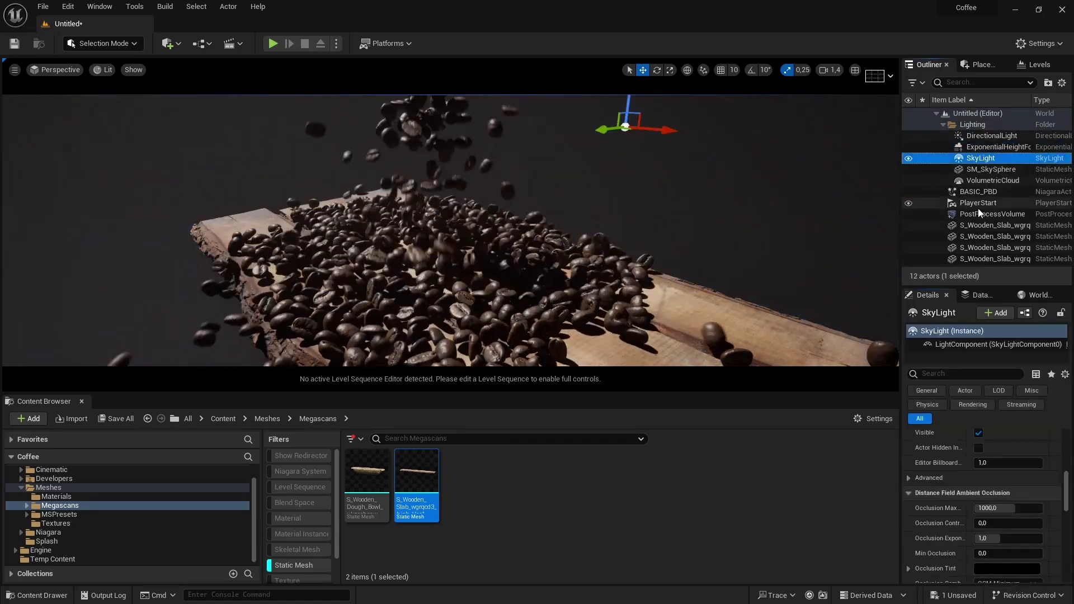
{"action": "left_click", "coordinate": [993, 169]}
{"action": "left_click", "coordinate": [991, 159]}
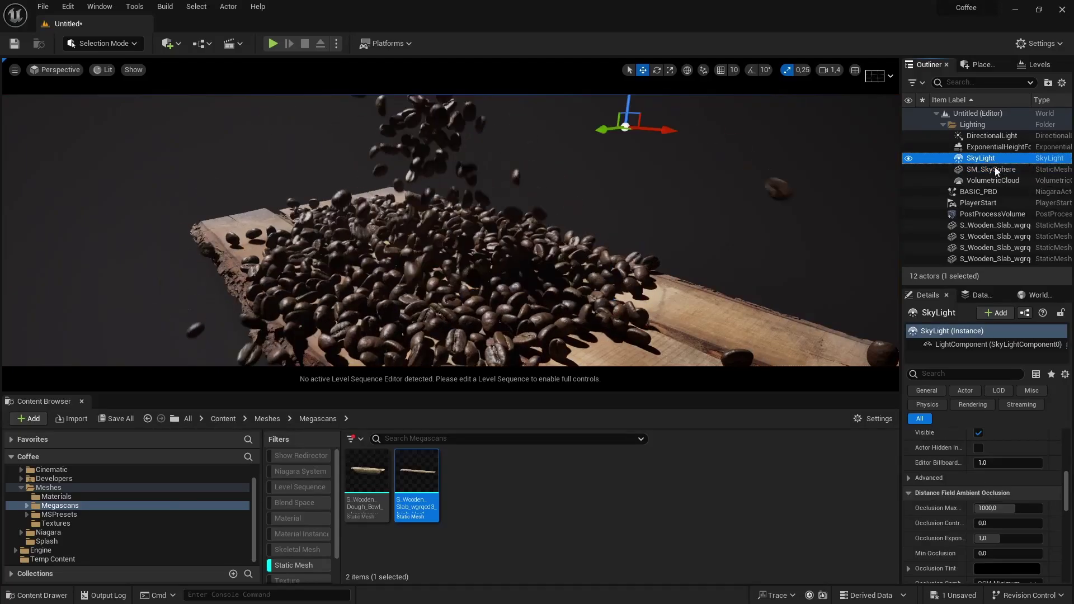
{"action": "key", "text": "Delete"}
{"action": "left_click", "coordinate": [994, 159]}
{"action": "key", "text": "Delete"}
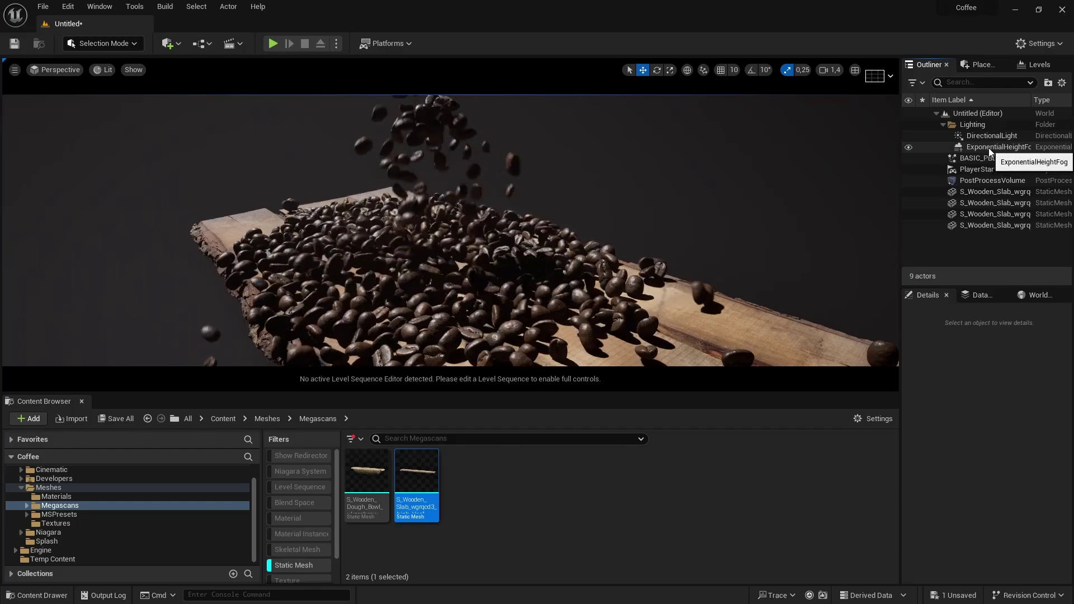
{"action": "left_click", "coordinate": [986, 138]}
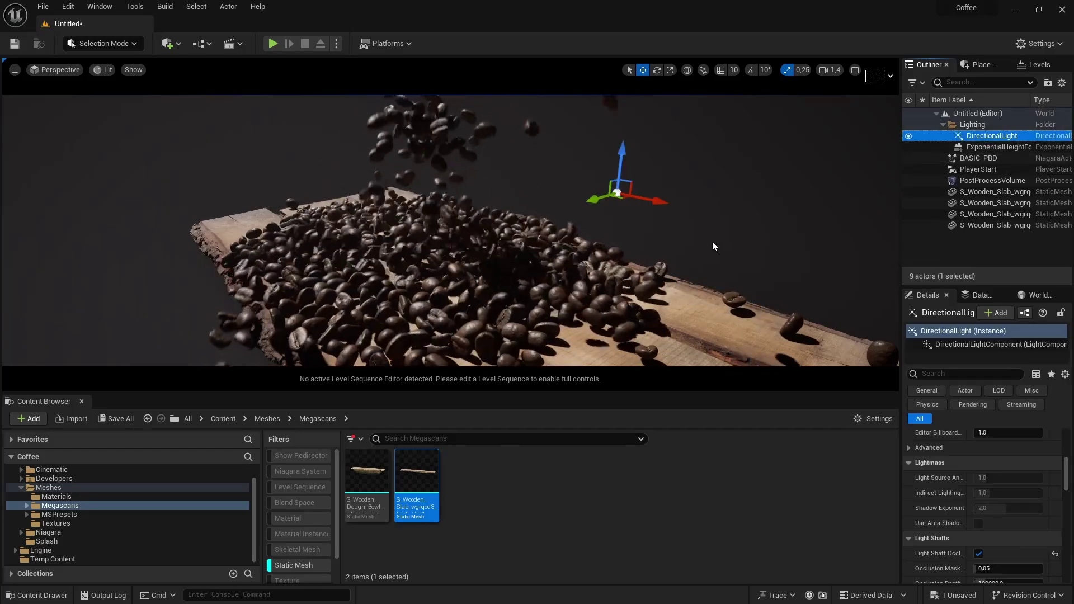
{"action": "key", "text": "Delete"}
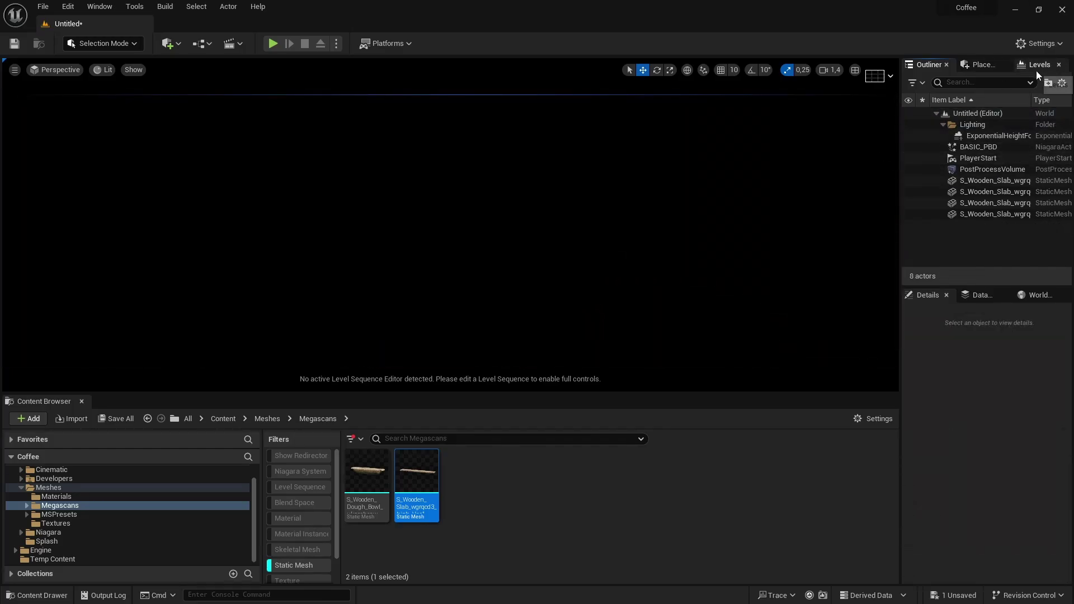
Search the placeable actors for "spot" and place a Spot Light above the coffee beans
{"action": "left_click", "coordinate": [1009, 59]}
{"action": "left_click", "coordinate": [913, 83]}
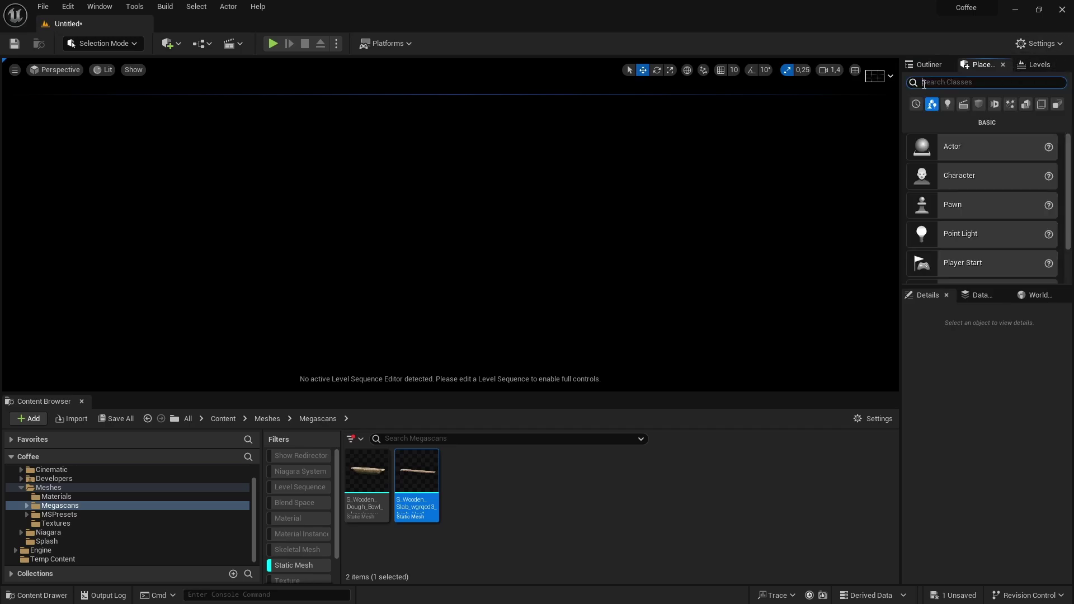
{"action": "type", "text": "spot"}
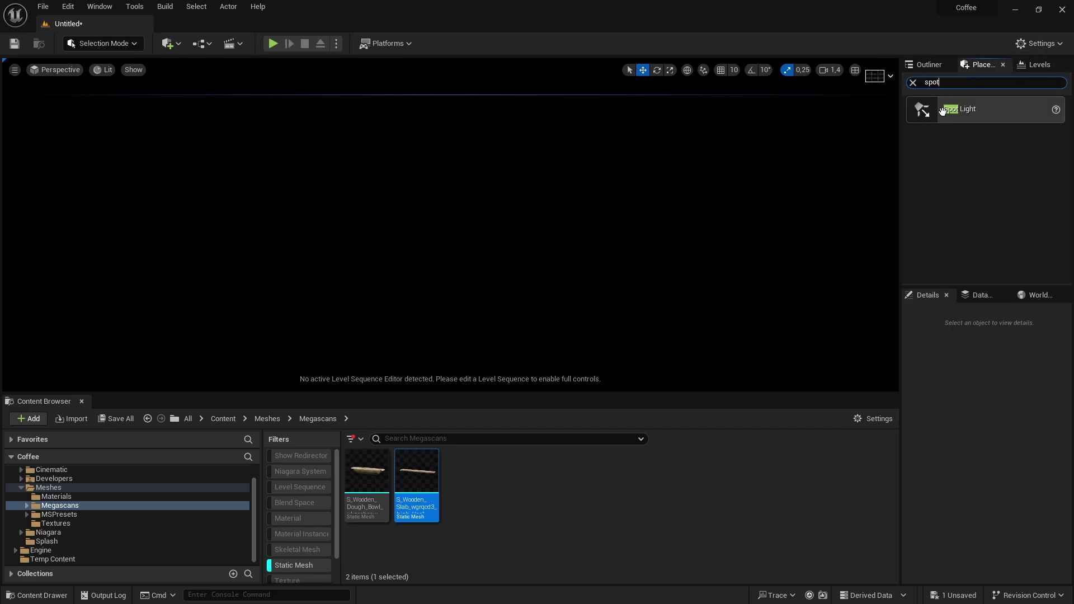
{"action": "left_click_drag", "start_coordinate": [442, 307], "coordinate": [462, 290]}
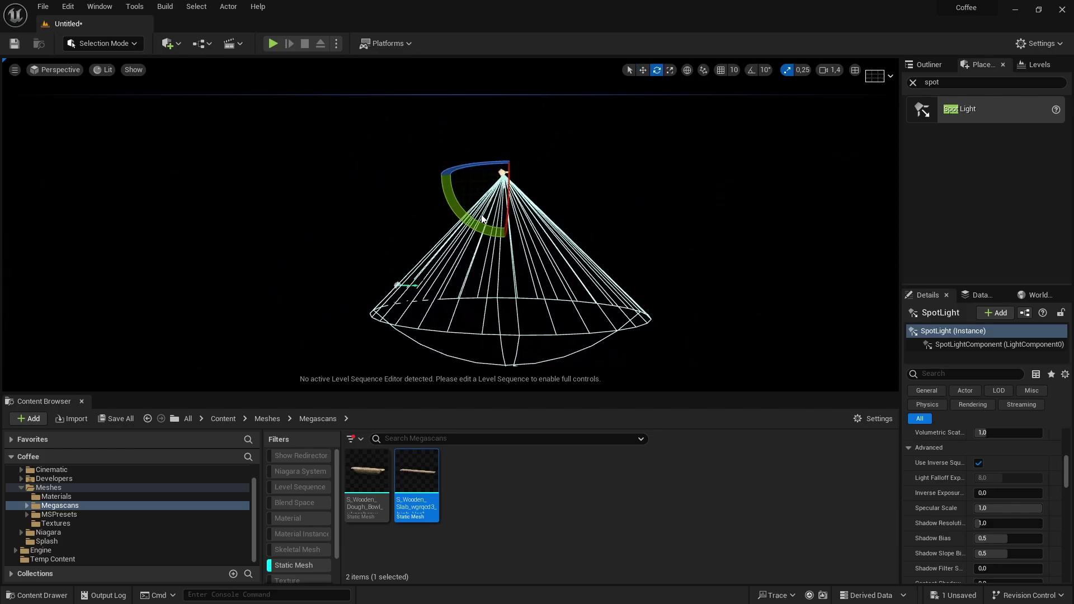
Set the spot light's attenuation radius to about 3127 and intensity to 160 cd, and angle and position it over the beans
{"action": "scroll", "coordinate": [996, 507], "scroll_direction": "up", "scroll_amount": 8}
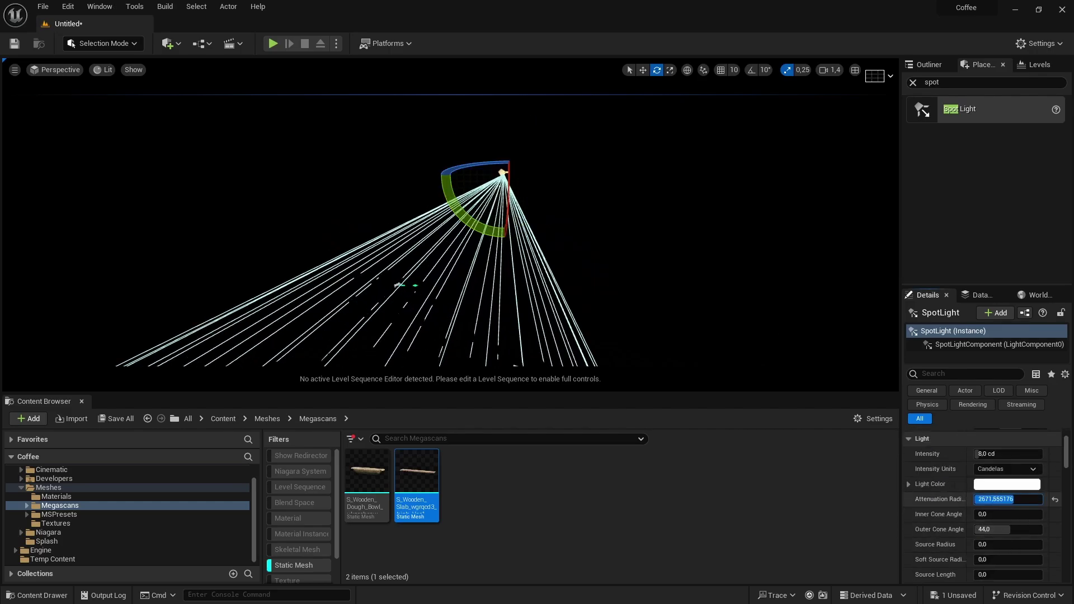
{"action": "right_click_drag", "start_coordinate": [811, 313], "coordinate": [796, 335]}
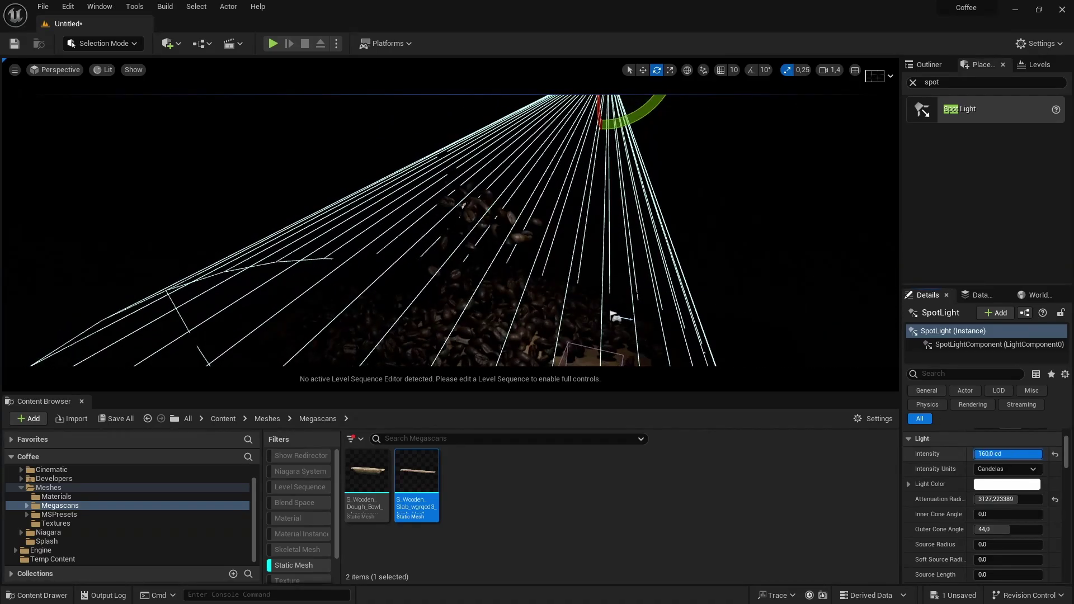
{"action": "mouse_move", "coordinate": [542, 208]}
{"action": "right_mouse_down"}
{"action": "mouse_move", "coordinate": [582, 192]}
{"action": "mouse_move", "coordinate": [542, 208]}
{"action": "right_mouse_up"}
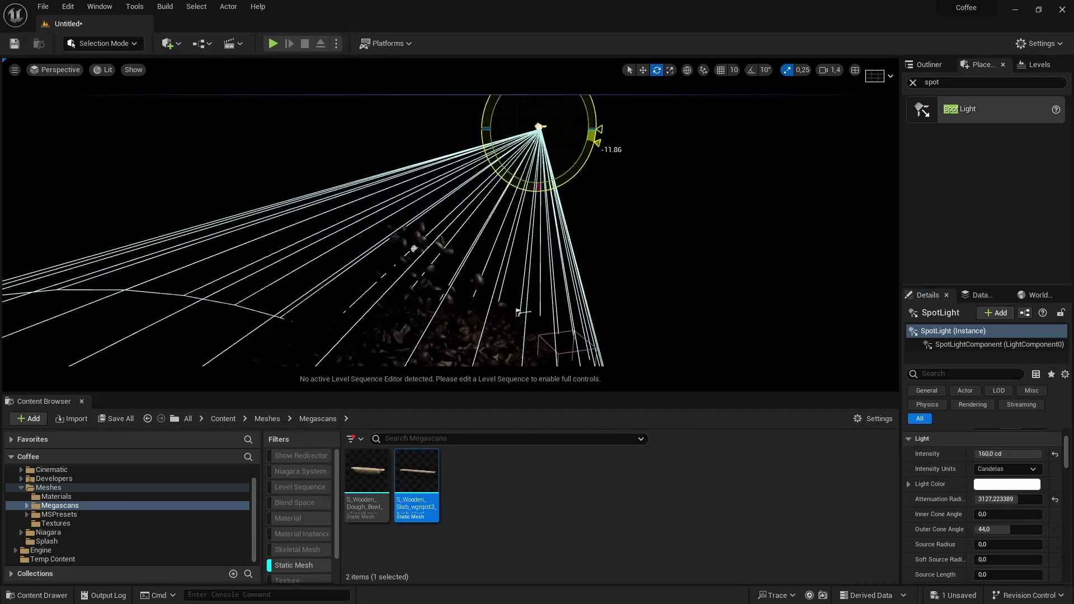
{"action": "right_click_drag", "start_coordinate": [550, 159], "coordinate": [559, 153]}
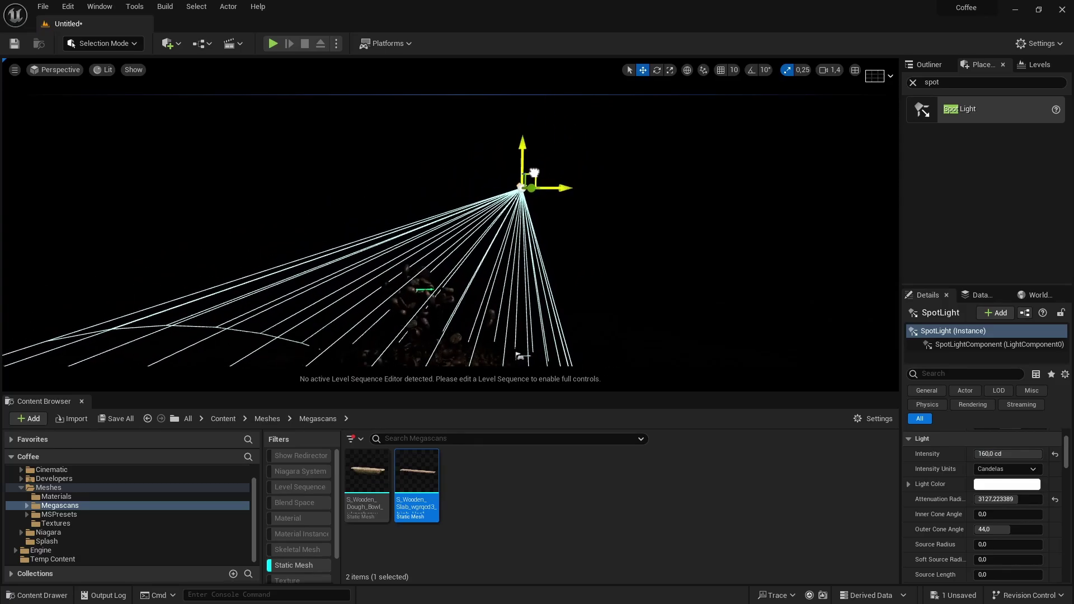
{"action": "left_click_drag", "start_coordinate": [535, 172], "coordinate": [606, 116]}
{"action": "right_click_drag", "start_coordinate": [606, 117], "coordinate": [579, 167]}
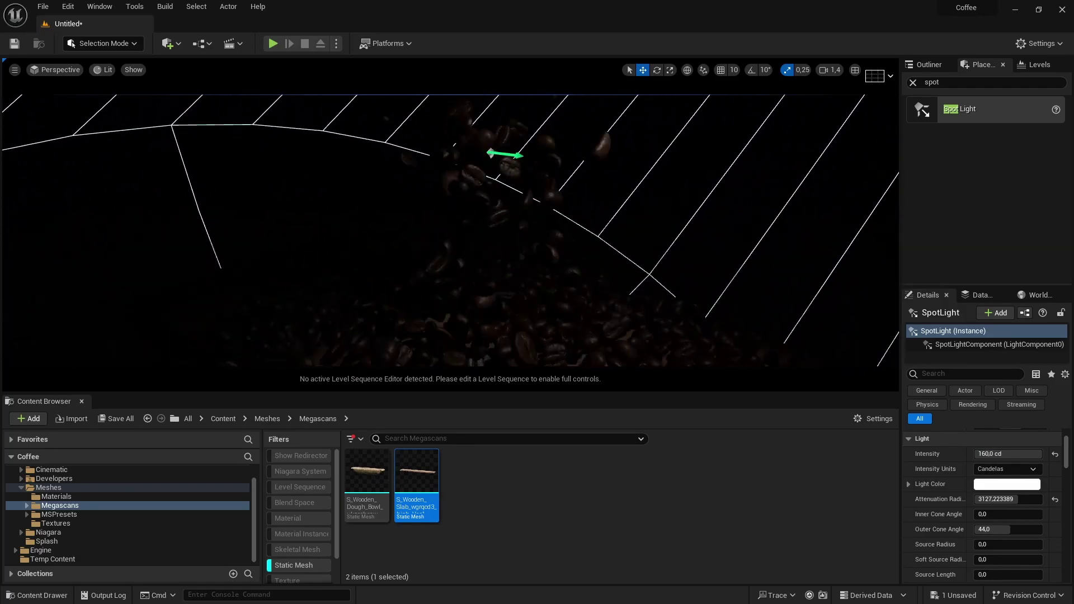
Disable inverse squared falloff on the spot light and set its falloff exponent to about 5.02 and intensity to about 21.25
{"action": "scroll", "coordinate": [983, 492], "scroll_direction": "down", "scroll_amount": 8}
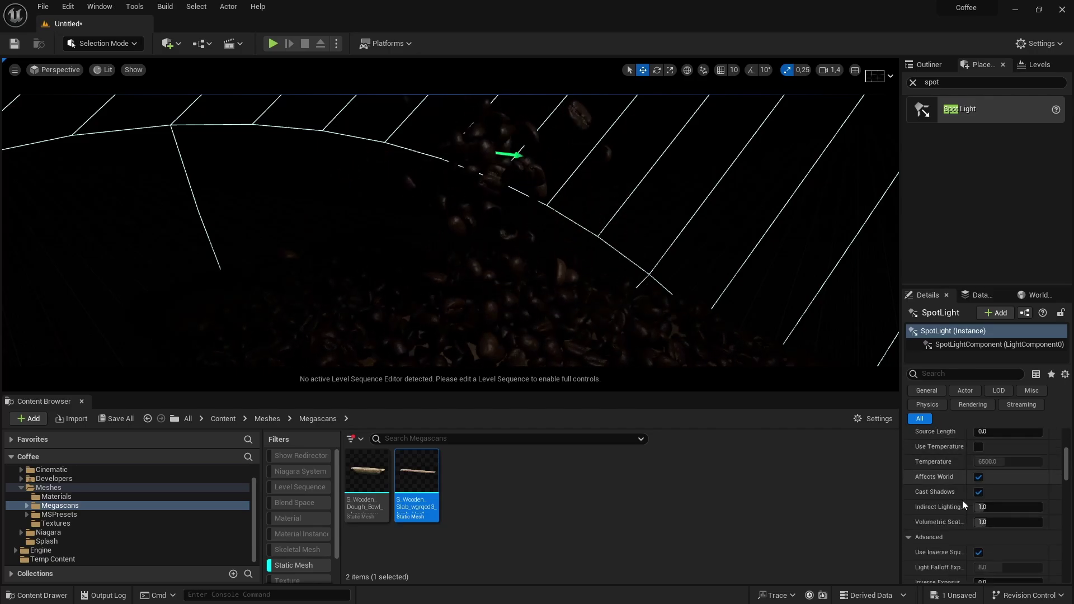
{"action": "left_click", "coordinate": [977, 516]}
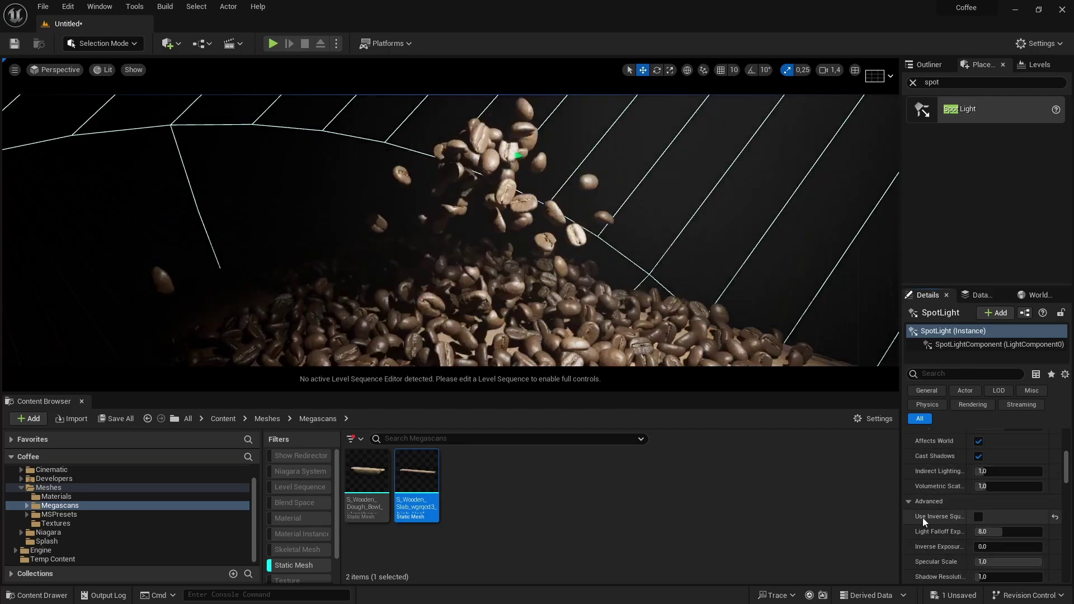
{"action": "mouse_move", "coordinate": [1001, 531]}
{"action": "left_mouse_down"}
{"action": "mouse_move", "coordinate": [977, 531]}
{"action": "mouse_move", "coordinate": [991, 531]}
{"action": "left_mouse_up"}
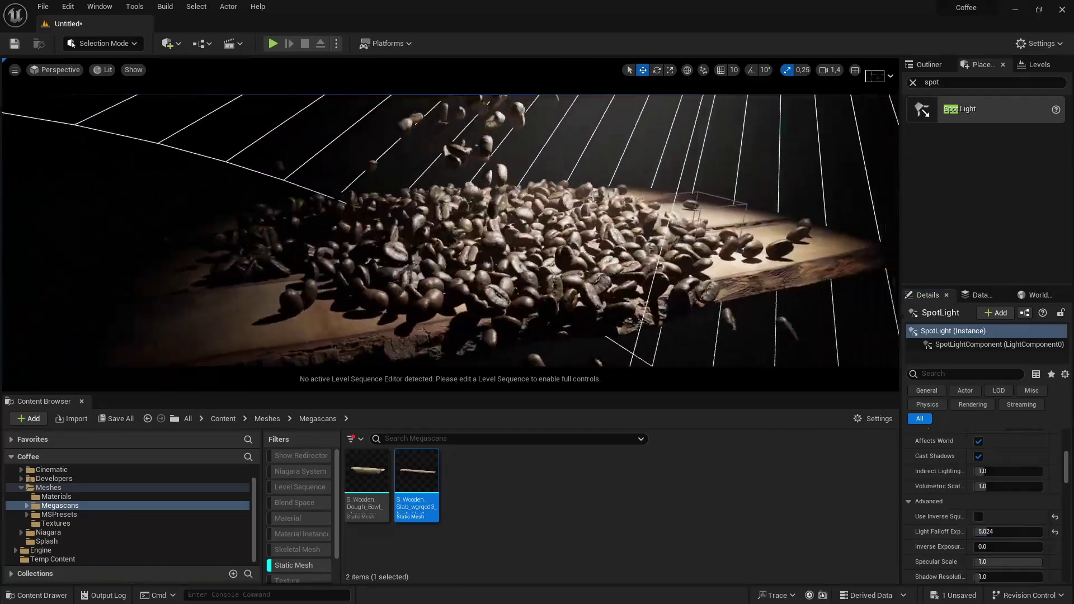
{"action": "scroll", "coordinate": [1011, 502], "scroll_direction": "up", "scroll_amount": 11}
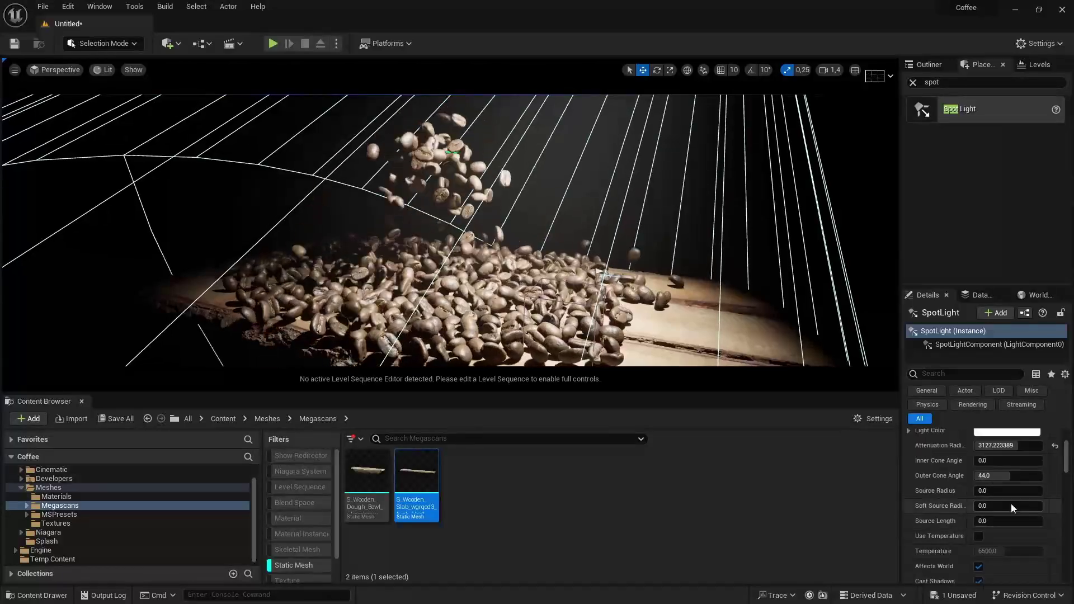
{"action": "left_click_drag", "start_coordinate": [1035, 474], "coordinate": [990, 472]}
Duplicate the spot light, move the copy beside the wooden slabs, raise it and aim it at the beans
{"action": "right_click_drag", "start_coordinate": [626, 235], "coordinate": [559, 191]}
{"action": "scroll", "coordinate": [604, 224], "scroll_direction": "up", "scroll_amount": 3}
{"action": "key", "text": "s"}
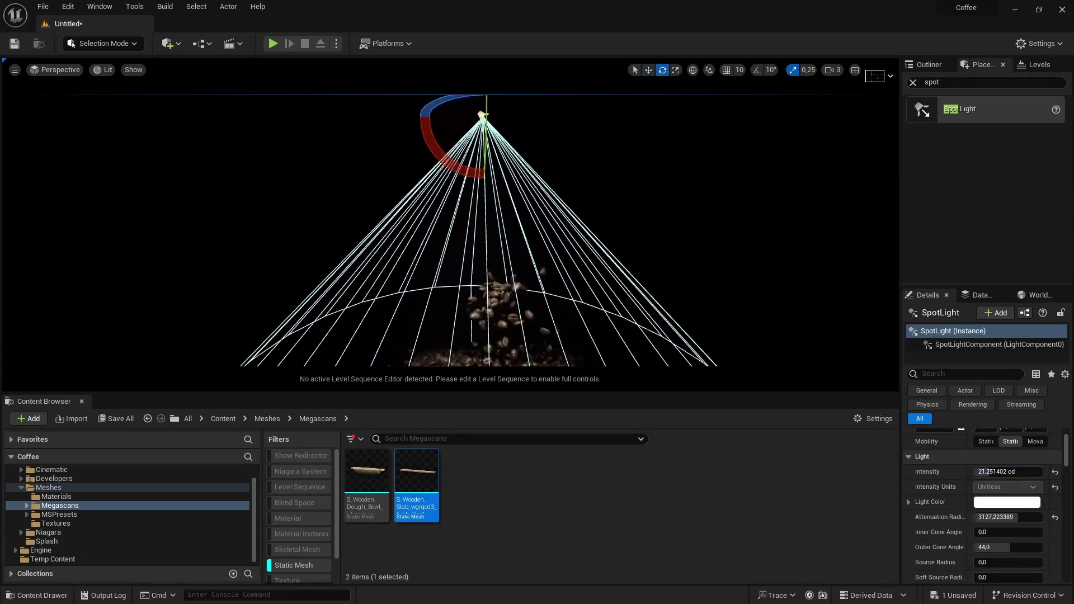
{"action": "key", "text": "w"}
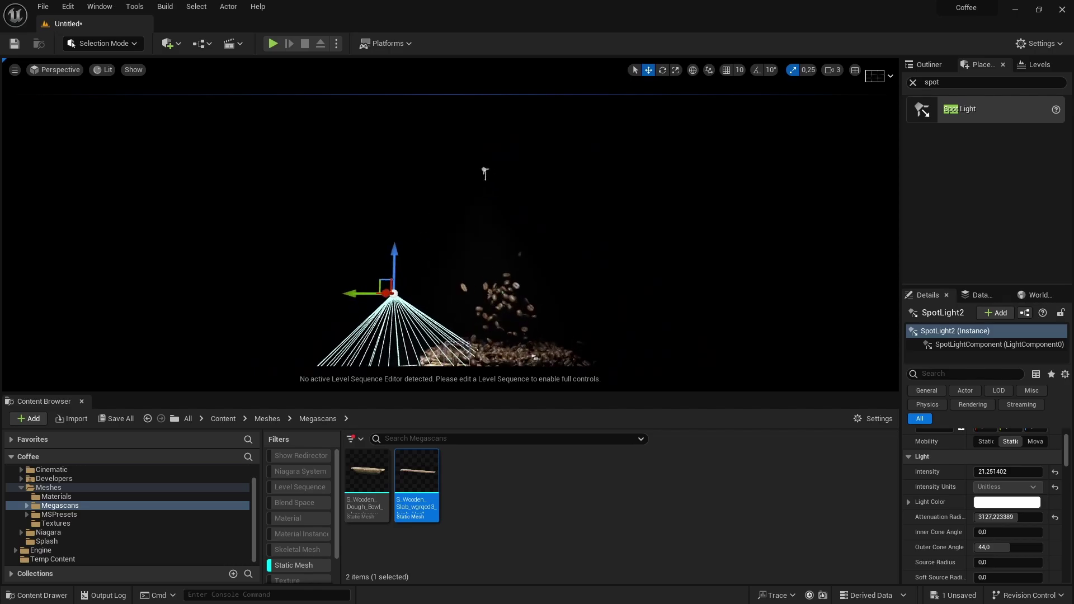
{"action": "key", "text": "e"}
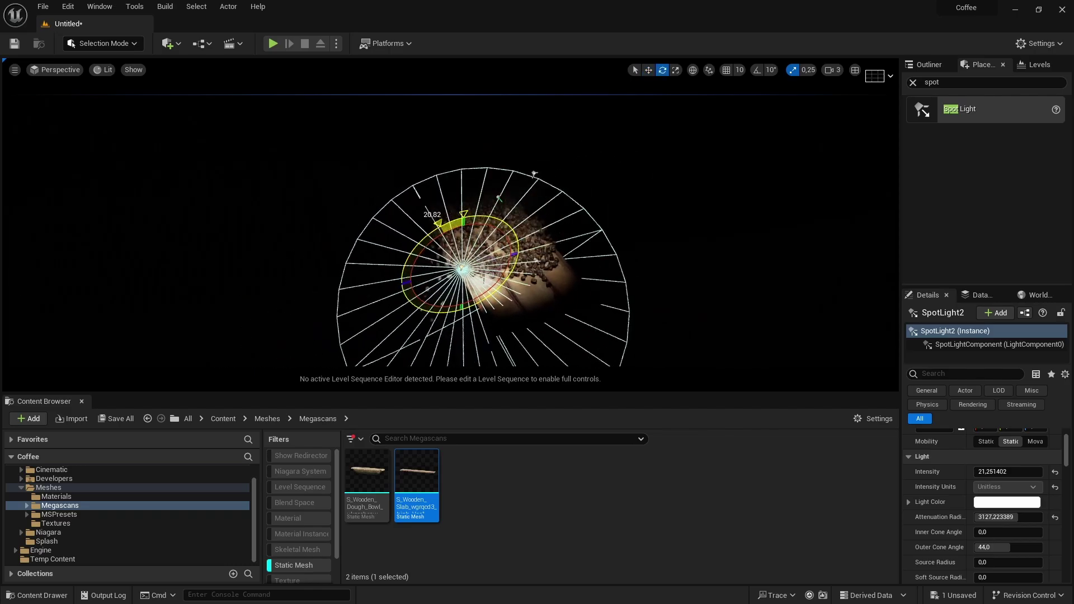
{"action": "left_click_drag", "start_coordinate": [447, 225], "coordinate": [436, 241]}
{"action": "left_click_drag", "start_coordinate": [474, 309], "coordinate": [348, 183]}
{"action": "key", "text": "w"}
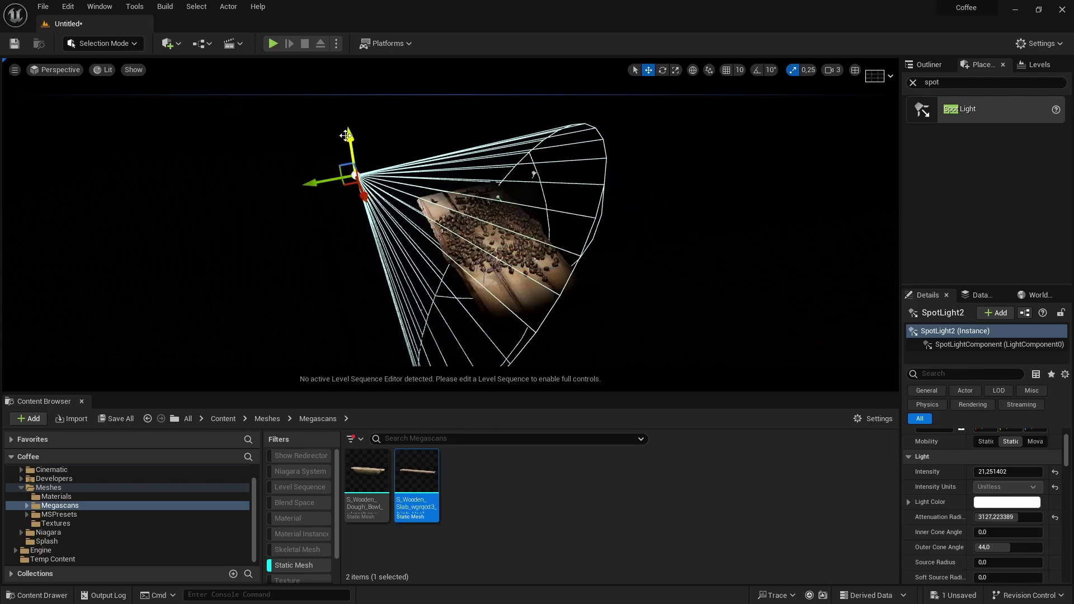
{"action": "left_click_drag", "start_coordinate": [345, 136], "coordinate": [341, 104]}
Duplicate the side spot light to another side of the wooden slabs and rotate the copy towards the beans
{"action": "right_click_drag", "start_coordinate": [342, 104], "coordinate": [442, 104]}
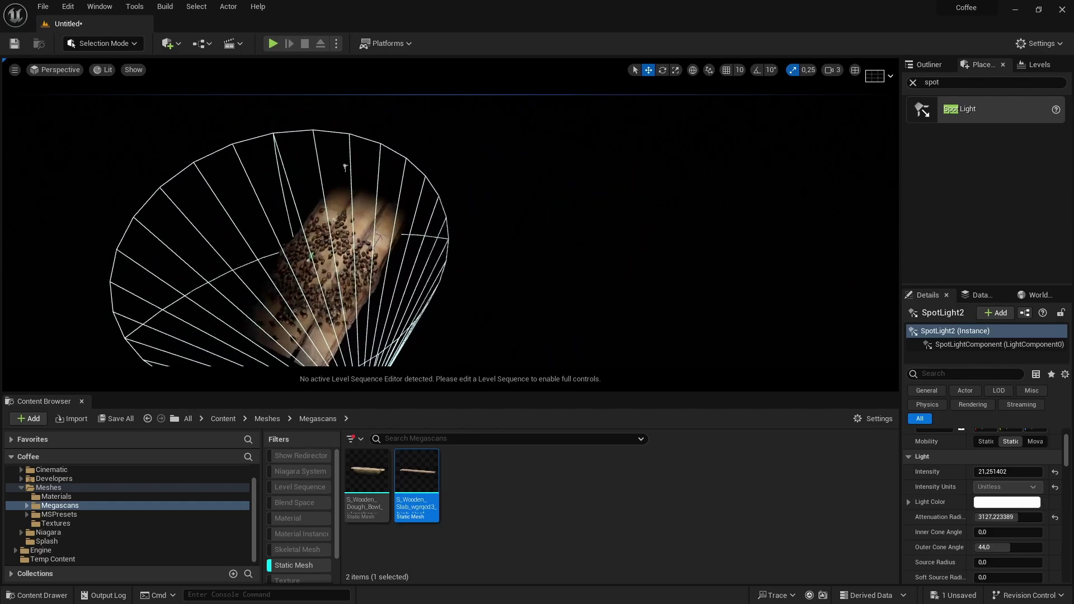
{"action": "right_click_drag", "start_coordinate": [481, 167], "coordinate": [508, 220]}
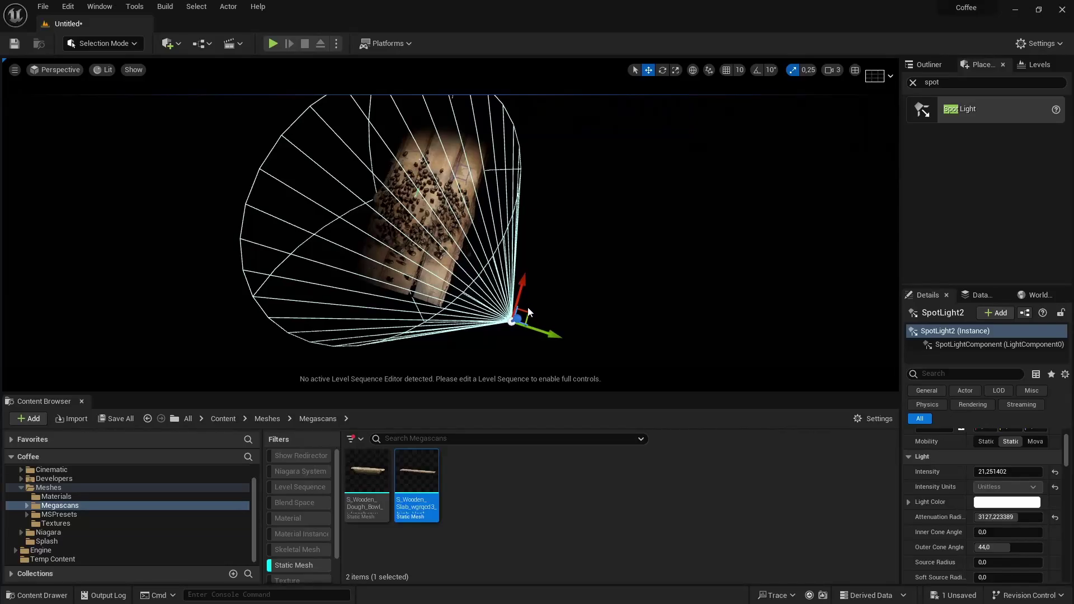
{"action": "left_click_drag", "start_coordinate": [528, 311], "coordinate": [510, 320], "text": "alt"}
{"action": "left_click_drag", "start_coordinate": [313, 313], "coordinate": [269, 346]}
{"action": "right_click_drag", "start_coordinate": [268, 345], "coordinate": [462, 270]}
{"action": "scroll", "coordinate": [363, 325], "scroll_direction": "down", "scroll_amount": 3}
{"action": "key", "text": "g"}
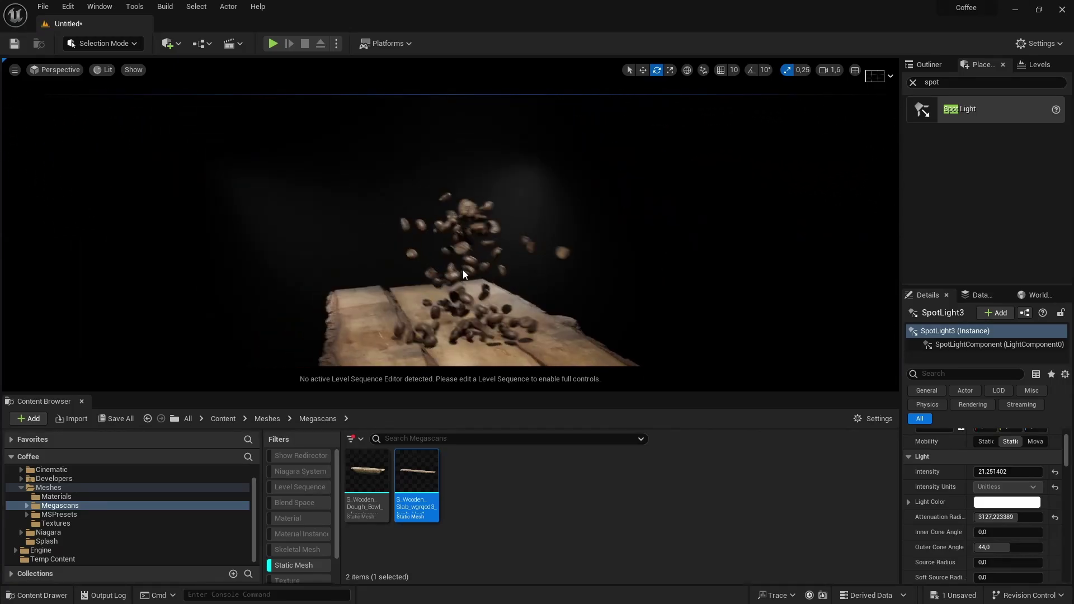
Select both side spot lights together and set their intensity to 10, after trying 15
{"action": "key", "text": "g"}
{"action": "right_click_drag", "start_coordinate": [541, 223], "coordinate": [526, 232]}
{"action": "left_click", "coordinate": [366, 187], "text": "ctrl"}
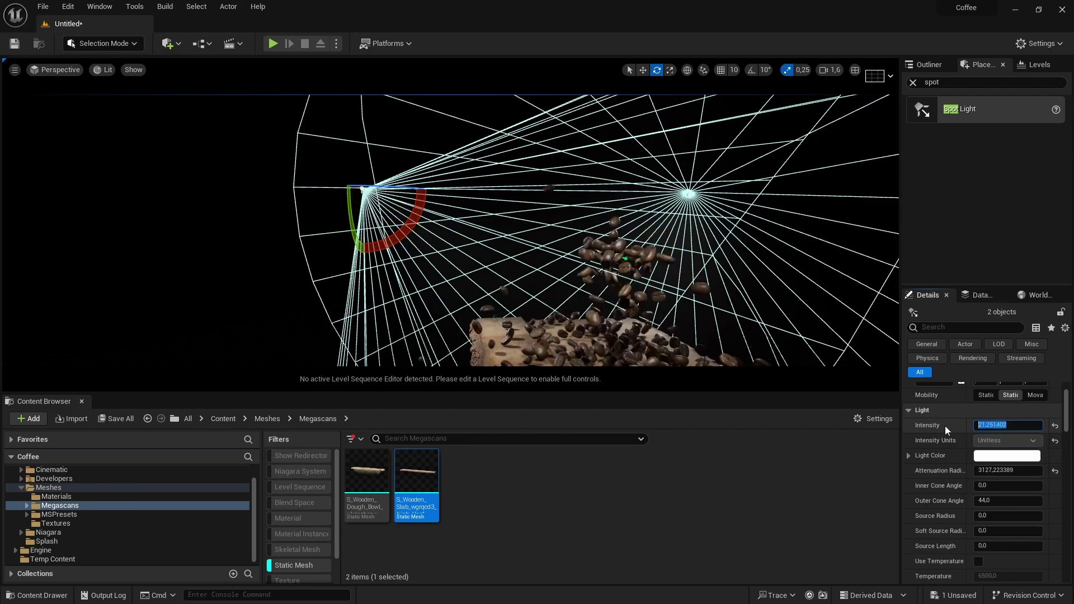
{"action": "type", "text": "15"}
{"action": "key", "text": "Return"}
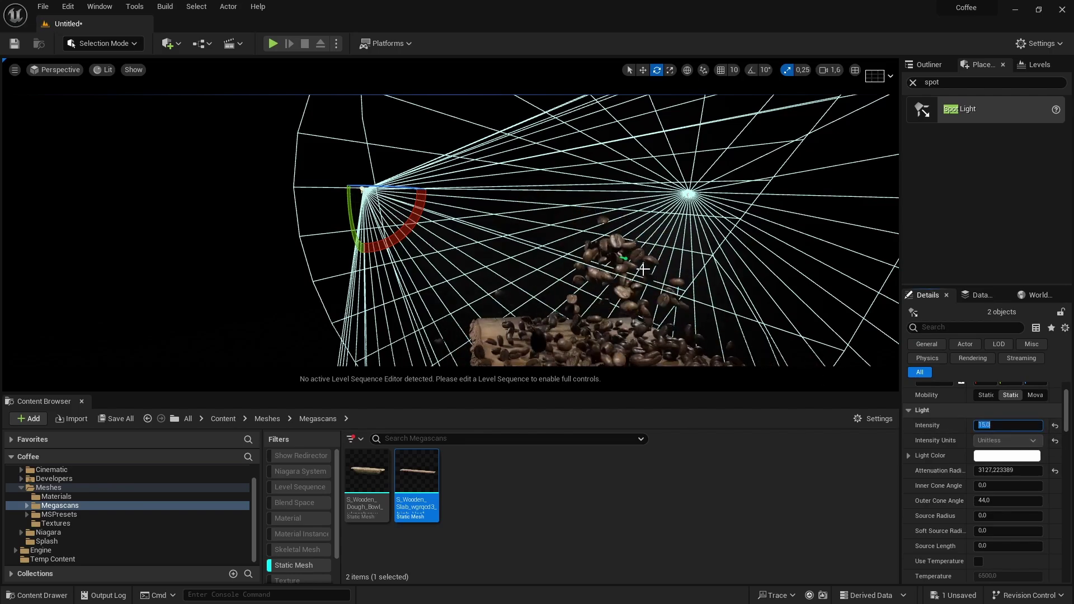
{"action": "right_click_drag", "start_coordinate": [644, 269], "coordinate": [670, 276]}
{"action": "type", "text": "10"}
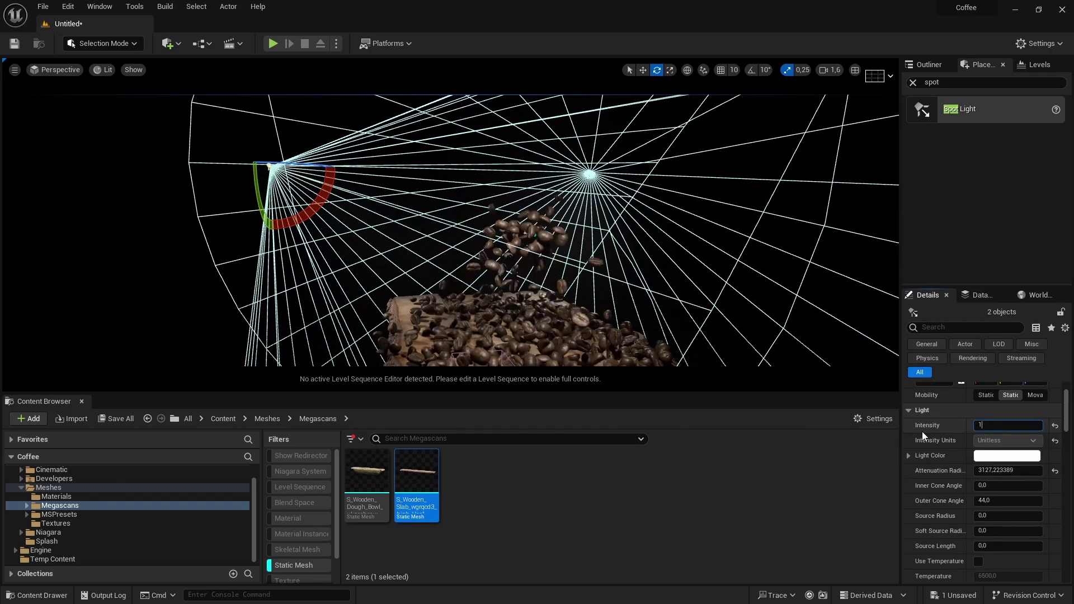
{"action": "key", "text": "Return"}
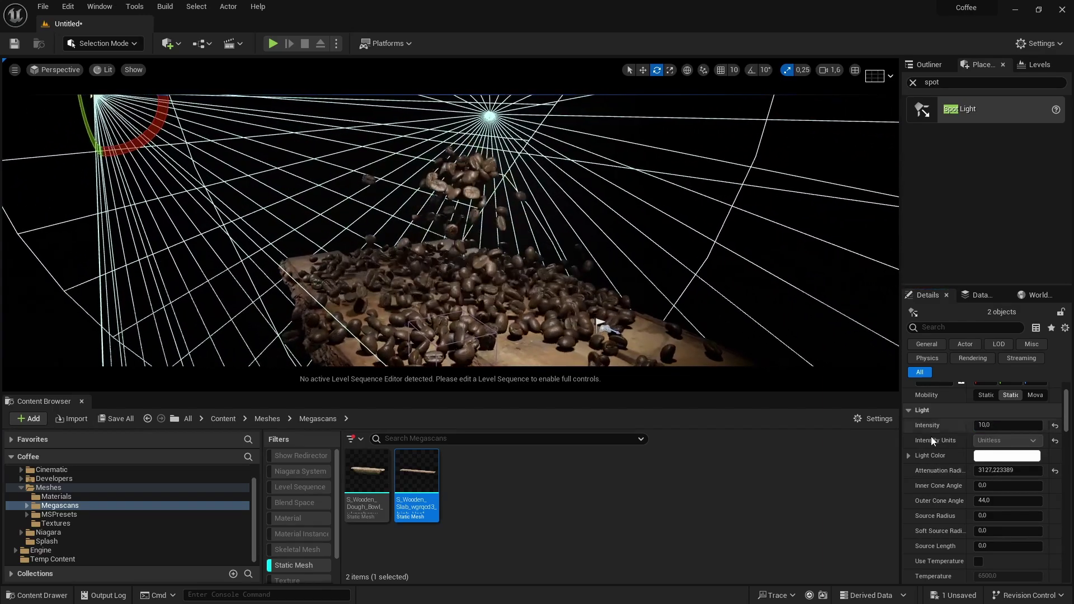
Change the light color of both side spot lights to a faint warm white
{"action": "left_click", "coordinate": [1007, 455]}
{"action": "left_click", "coordinate": [830, 407]}
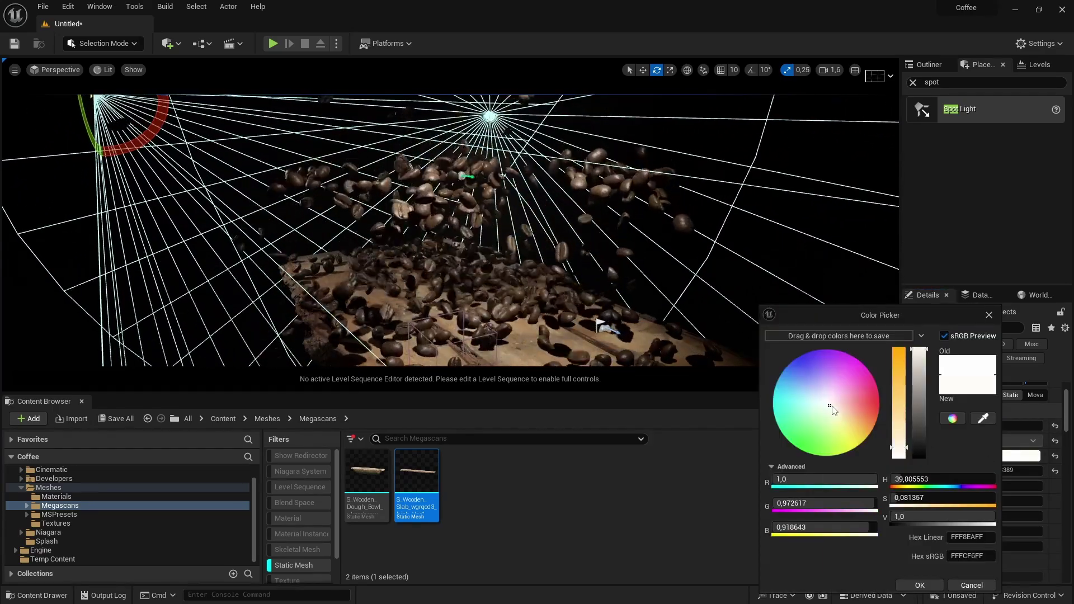
{"action": "left_click", "coordinate": [920, 585]}
Select the original overhead spot light and change its light color to a warm white with about 0.14 saturation
{"action": "right_click_drag", "start_coordinate": [629, 266], "coordinate": [665, 224]}
{"action": "key", "text": "g"}
{"action": "key", "text": "g"}
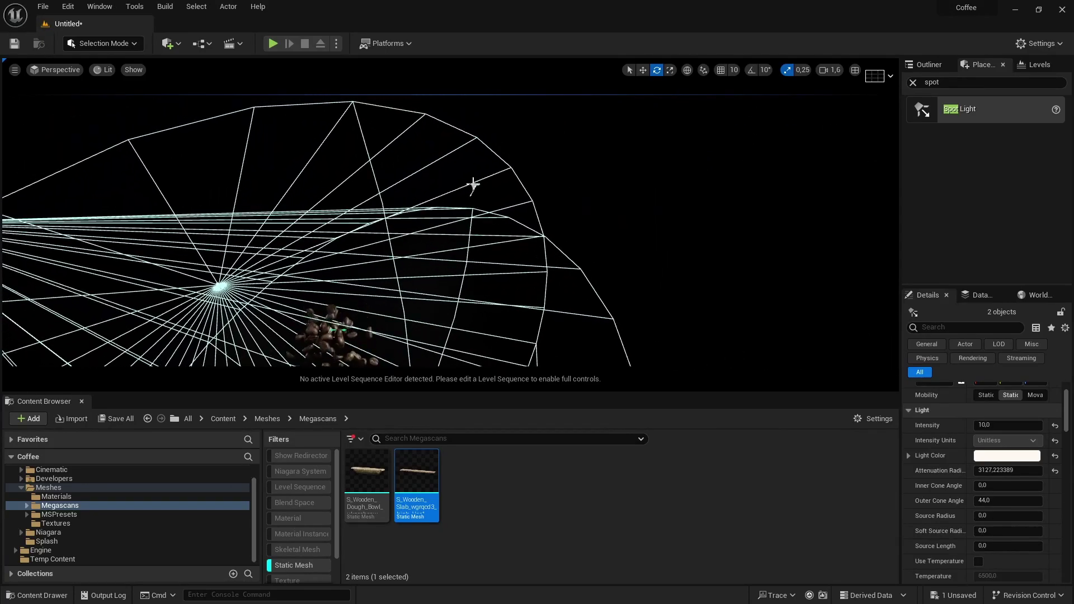
{"action": "left_click", "coordinate": [473, 184]}
{"action": "right_click_drag", "start_coordinate": [473, 184], "coordinate": [475, 221]}
{"action": "key", "text": "w"}
{"action": "key", "text": "s"}
{"action": "key", "text": "s"}
{"action": "key", "text": "w"}
{"action": "left_click", "coordinate": [1009, 502]}
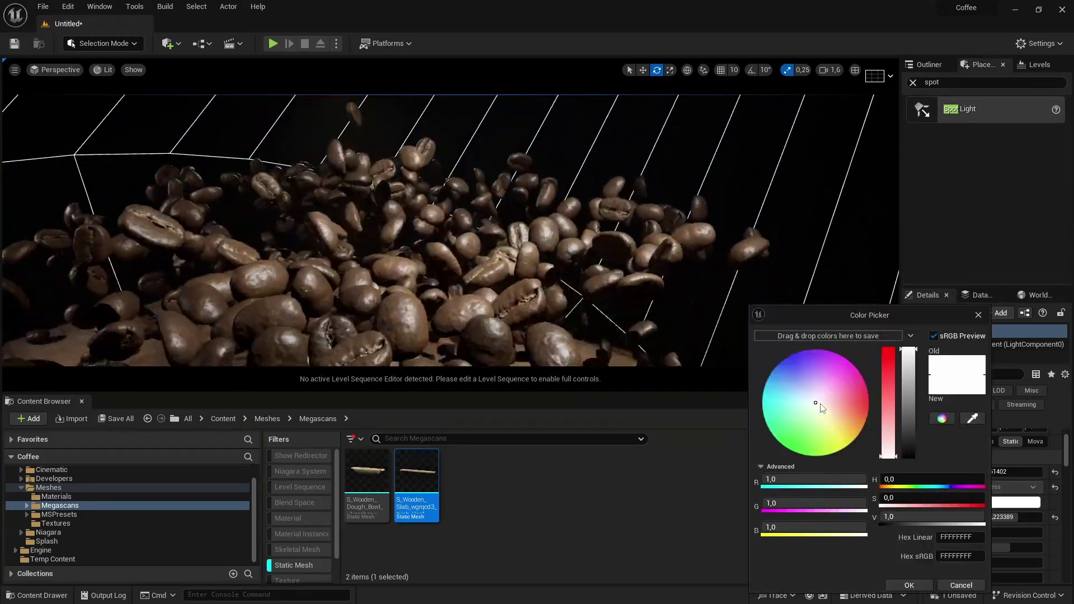
{"action": "left_click", "coordinate": [823, 407]}
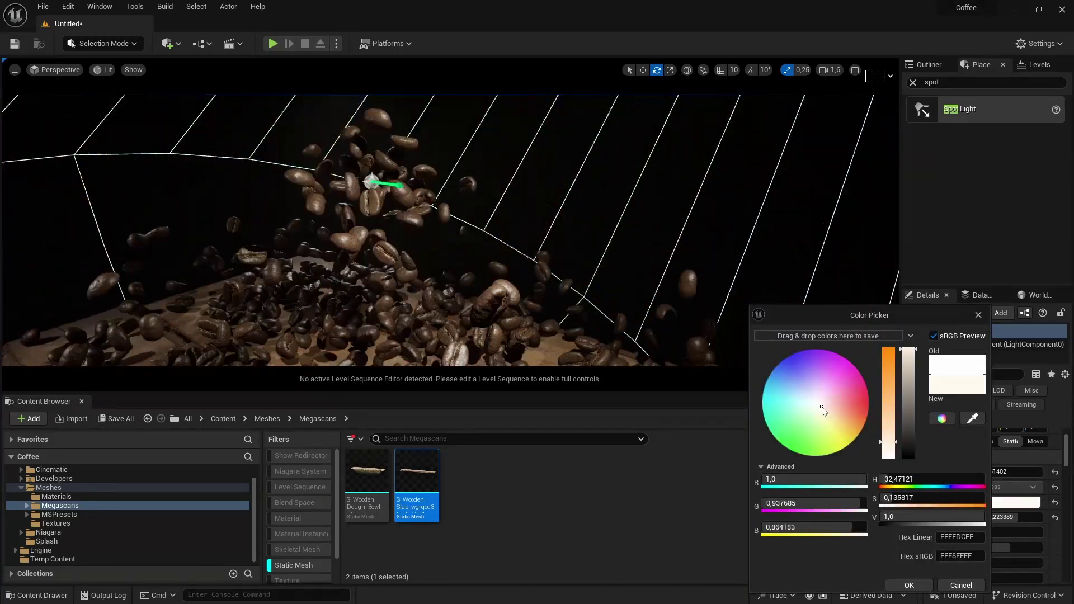
{"action": "left_click", "coordinate": [909, 585]}
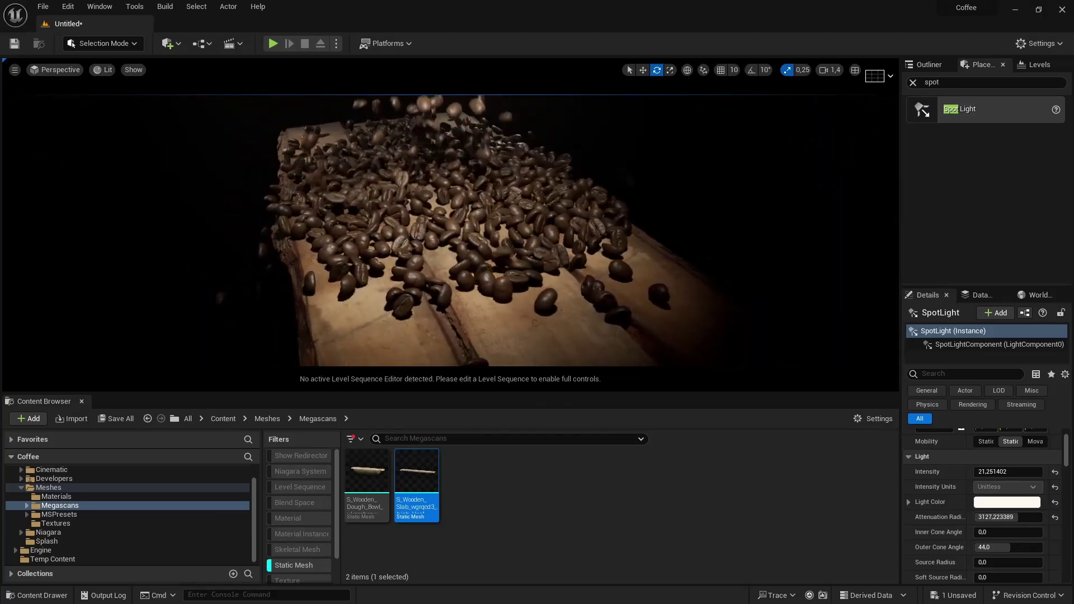
Raise the BASIC_PBD Niagara actor so the beans fall onto the slabs from a greater height
{"action": "right_click_drag", "start_coordinate": [508, 298], "coordinate": [593, 246]}
{"action": "scroll", "coordinate": [508, 298], "scroll_direction": "up", "scroll_amount": 2}
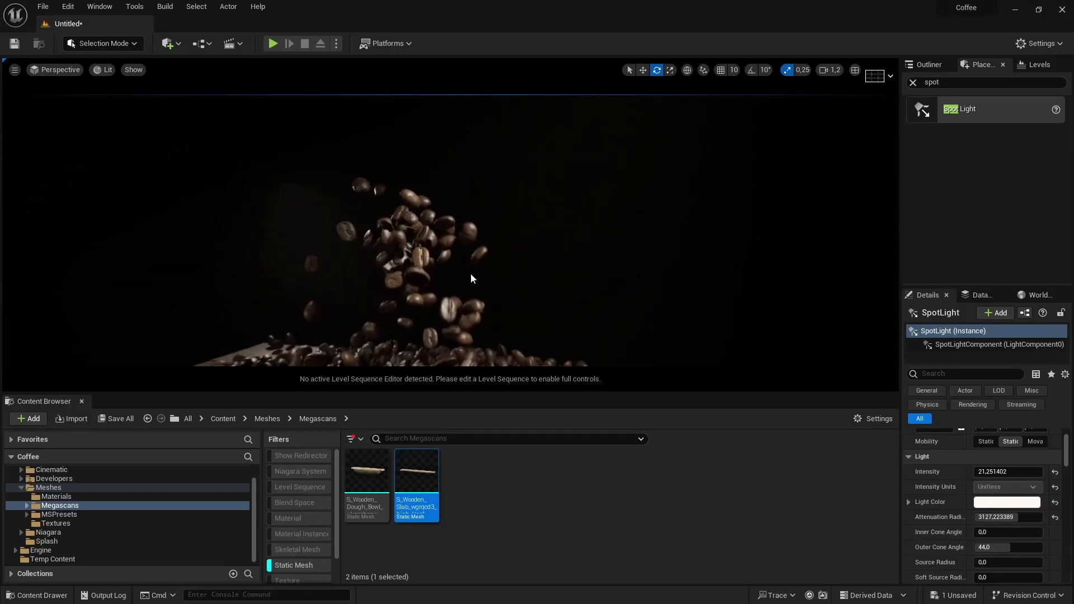
{"action": "key", "text": "g"}
{"action": "right_click_drag", "start_coordinate": [471, 279], "coordinate": [439, 272]}
{"action": "left_click", "coordinate": [462, 252]}
{"action": "key", "text": "w"}
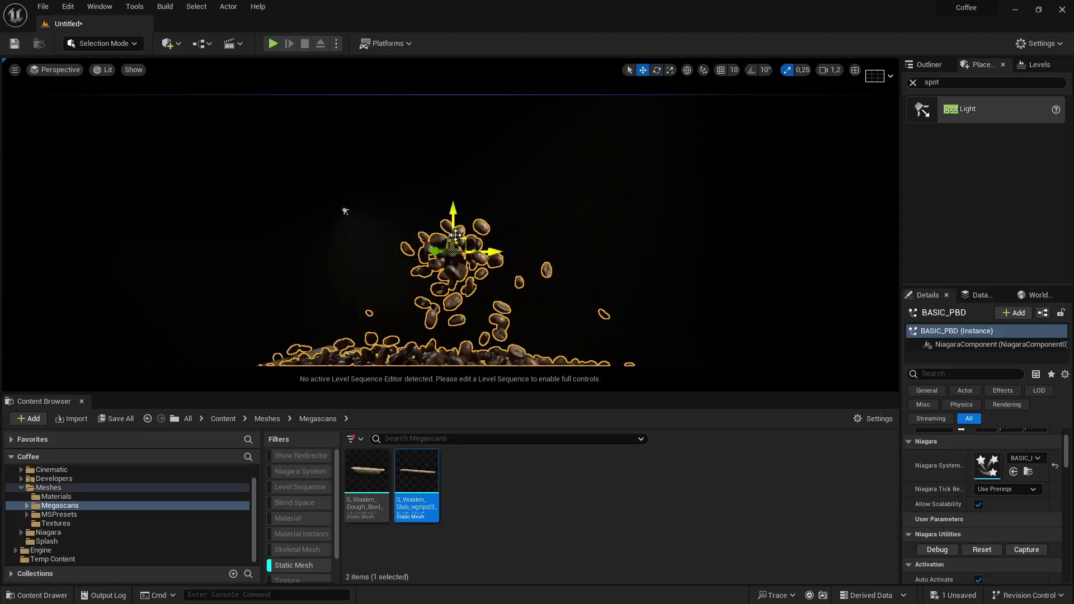
{"action": "left_click_drag", "start_coordinate": [455, 235], "coordinate": [463, 161]}
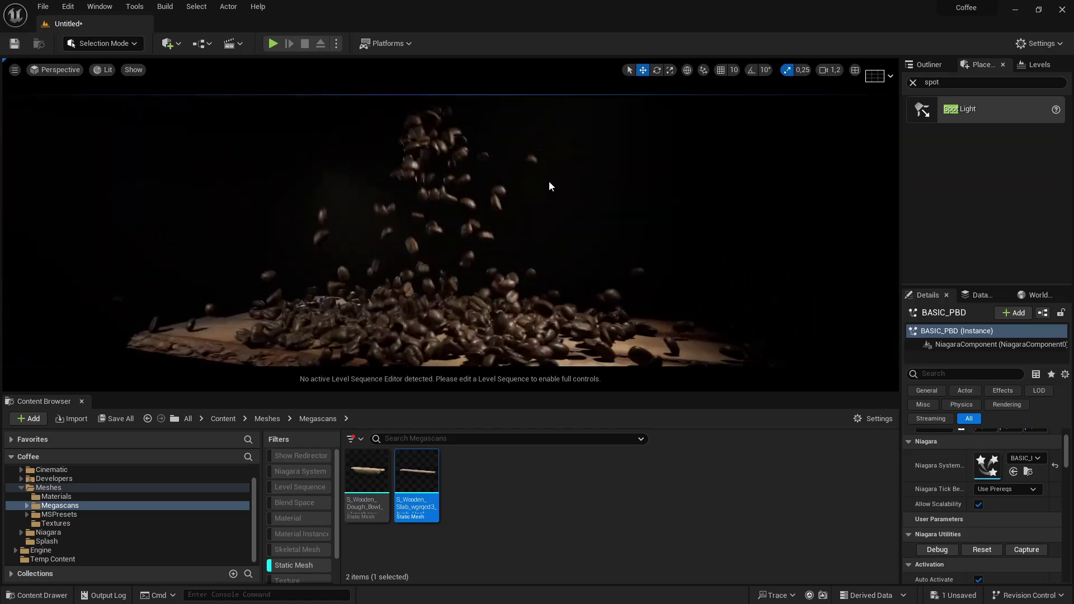
{"action": "key", "text": "g"}
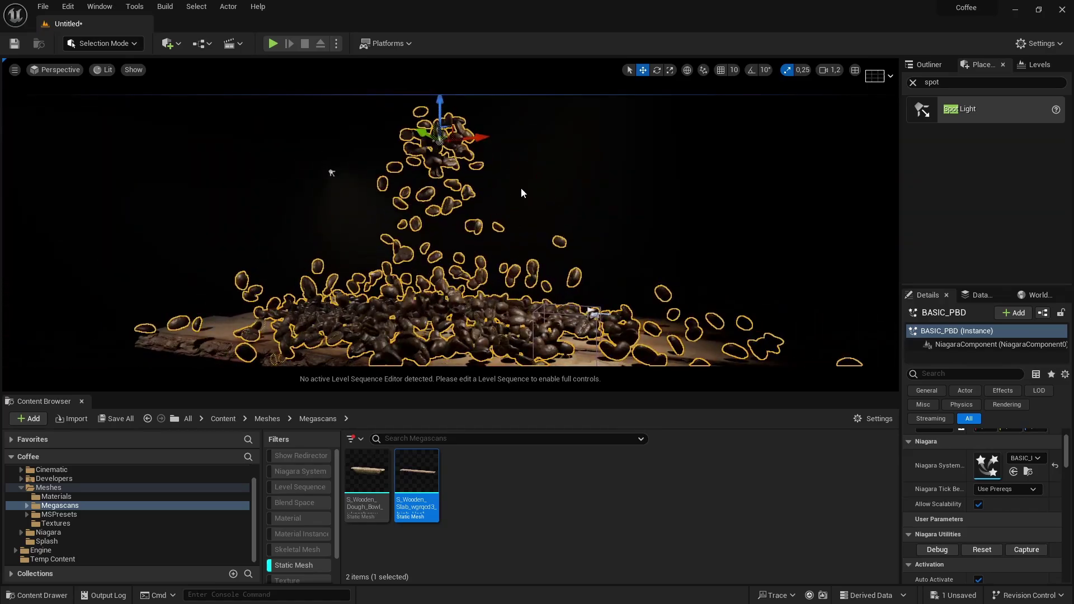
Open the BASIC_PBD Niagara system beside the viewport and enable its Display Neighbor Grid visualization emitter
{"action": "double_click", "coordinate": [987, 465]}
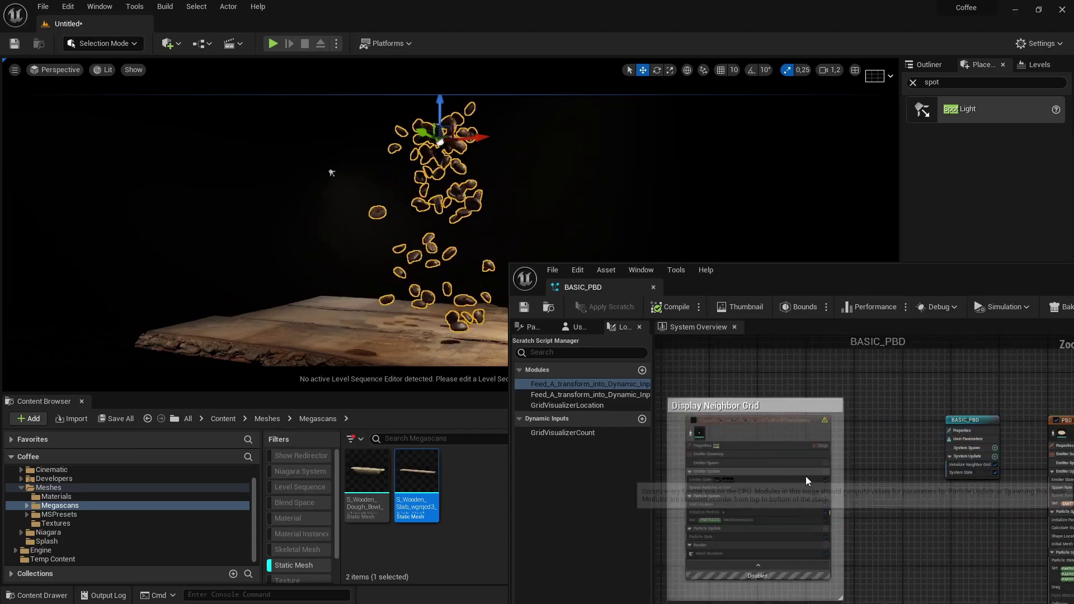
{"action": "left_click_drag", "start_coordinate": [851, 297], "coordinate": [707, 308]}
{"action": "right_click_drag", "start_coordinate": [596, 434], "coordinate": [736, 499]}
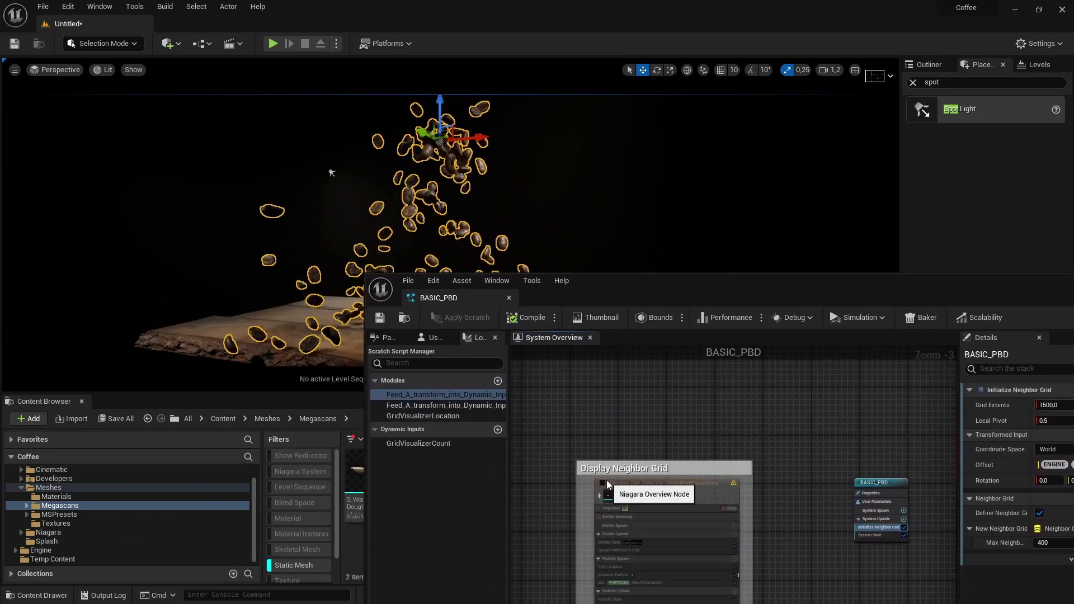
{"action": "left_click_drag", "start_coordinate": [595, 281], "coordinate": [767, 355]}
Lower the BASIC_PBD actor until its neighbor grid encloses the bean pile on the slabs
{"action": "right_click_drag", "start_coordinate": [571, 269], "coordinate": [475, 241]}
{"action": "left_click_drag", "start_coordinate": [470, 128], "coordinate": [469, 160]}
{"action": "right_click_drag", "start_coordinate": [469, 160], "coordinate": [427, 219]}
{"action": "left_click_drag", "start_coordinate": [417, 200], "coordinate": [414, 226]}
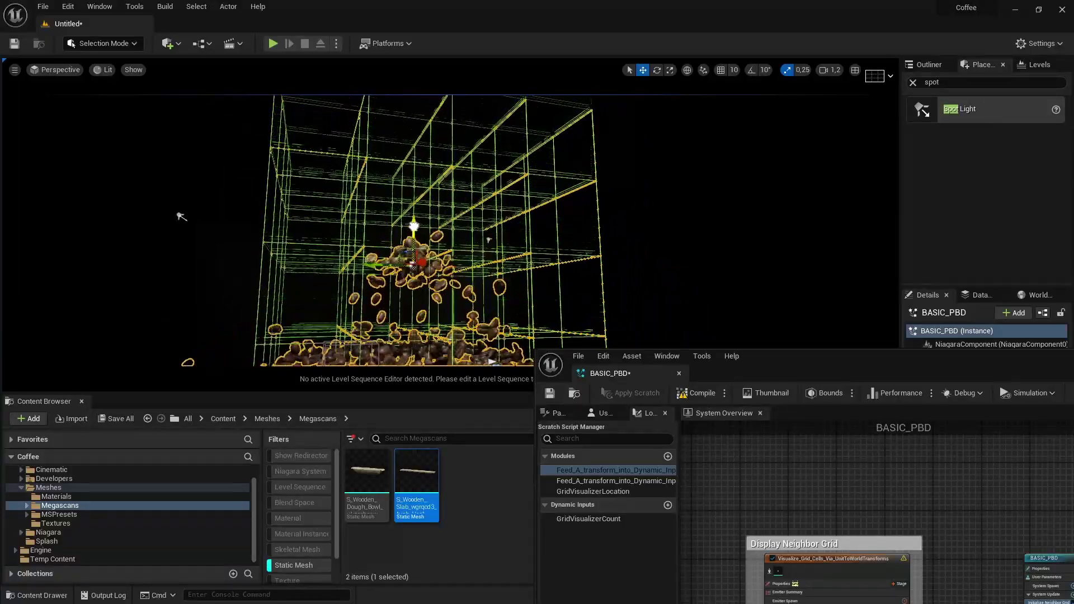
Select the Initialize Particle module of the PBD emitter in the BASIC_PBD Niagara system
{"action": "right_click_drag", "start_coordinate": [181, 216], "coordinate": [181, 169]}
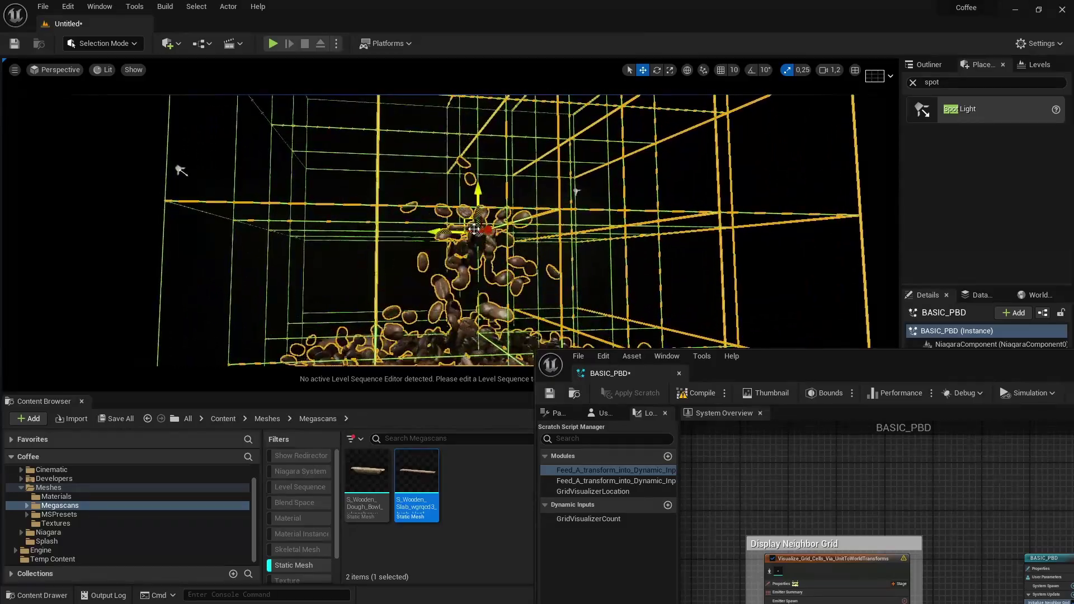
{"action": "mouse_move", "coordinate": [464, 185]}
{"action": "right_mouse_down"}
{"action": "mouse_move", "coordinate": [463, 162]}
{"action": "mouse_move", "coordinate": [463, 184]}
{"action": "right_mouse_up"}
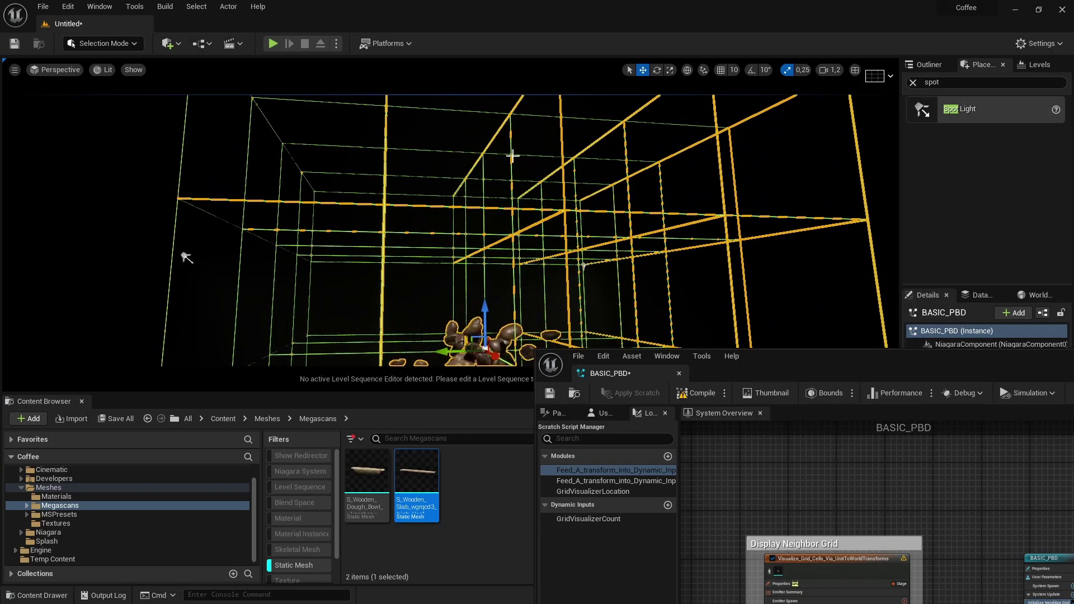
{"action": "right_click_drag", "start_coordinate": [512, 155], "coordinate": [512, 187]}
{"action": "right_click_drag", "start_coordinate": [928, 550], "coordinate": [843, 451]}
{"action": "right_click_drag", "start_coordinate": [894, 526], "coordinate": [720, 509]}
{"action": "scroll", "coordinate": [824, 535], "scroll_direction": "up", "scroll_amount": 1}
{"action": "right_click_drag", "start_coordinate": [824, 535], "coordinate": [715, 522]}
{"action": "left_click_drag", "start_coordinate": [818, 363], "coordinate": [648, 322]}
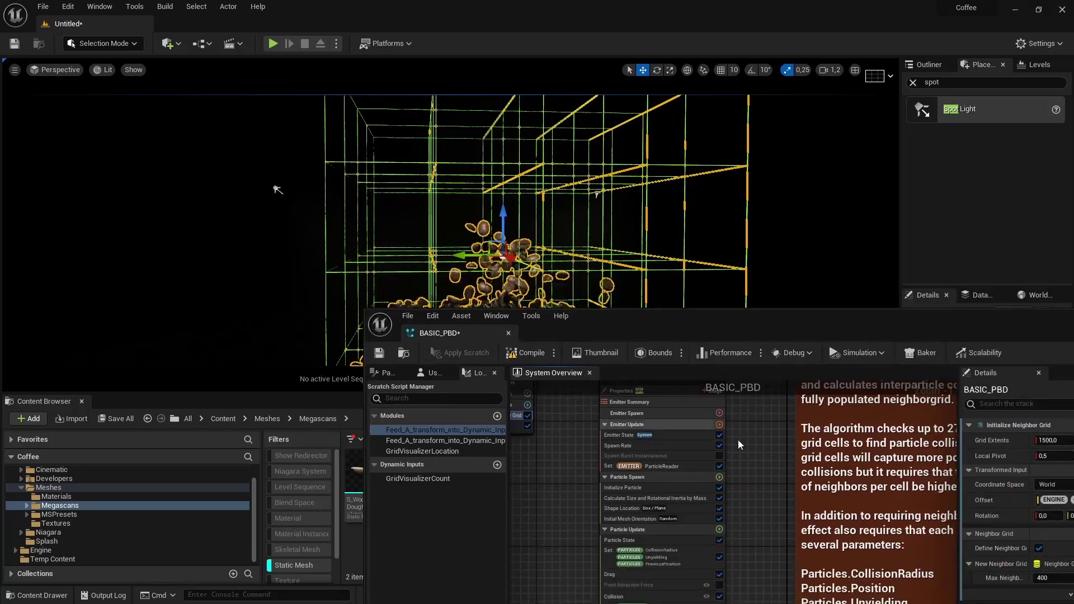
{"action": "scroll", "coordinate": [769, 461], "scroll_direction": "down", "scroll_amount": 4}
{"action": "scroll", "coordinate": [711, 470], "scroll_direction": "up", "scroll_amount": 5}
{"action": "left_click", "coordinate": [736, 489]}
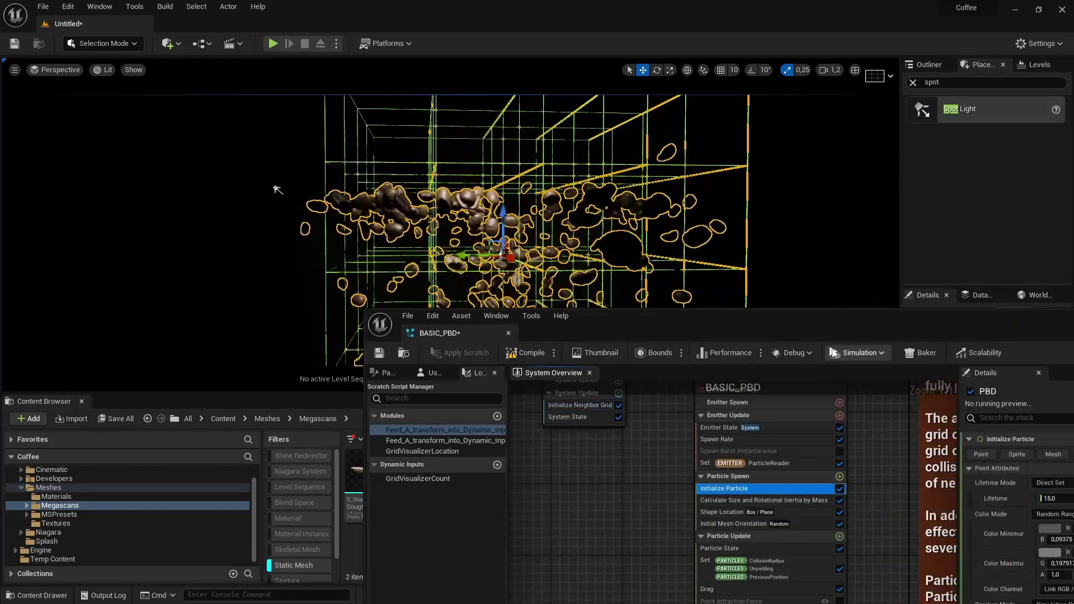
Raise the particles' spawn position by testing Z position offsets of 500 and 700, finishing with 650
{"action": "left_click_drag", "start_coordinate": [849, 331], "coordinate": [498, 311]}
{"action": "scroll", "coordinate": [777, 537], "scroll_direction": "down", "scroll_amount": 4}
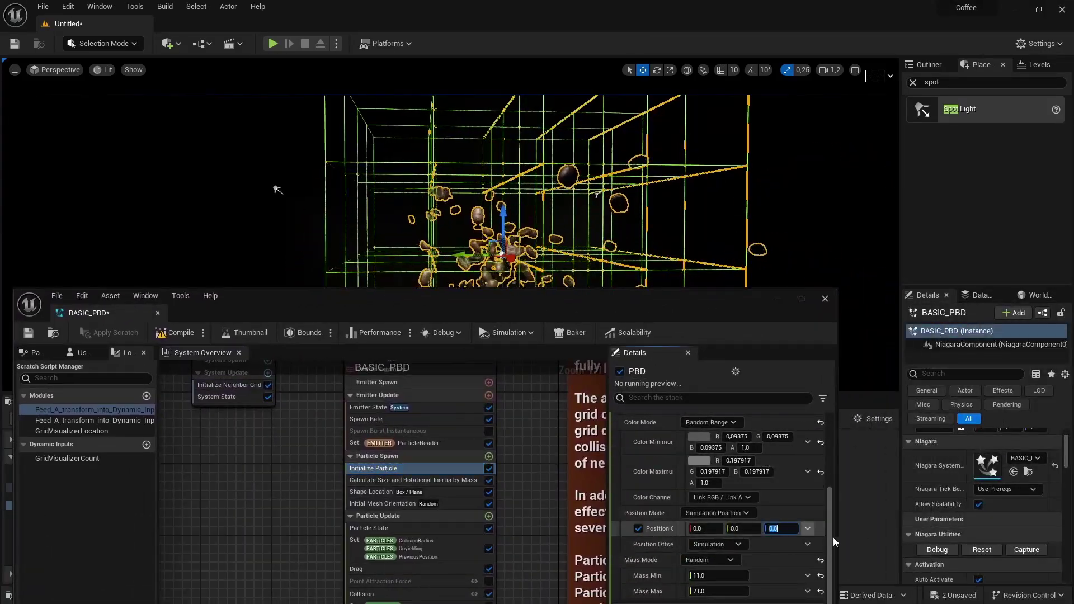
{"action": "type", "text": "5"}
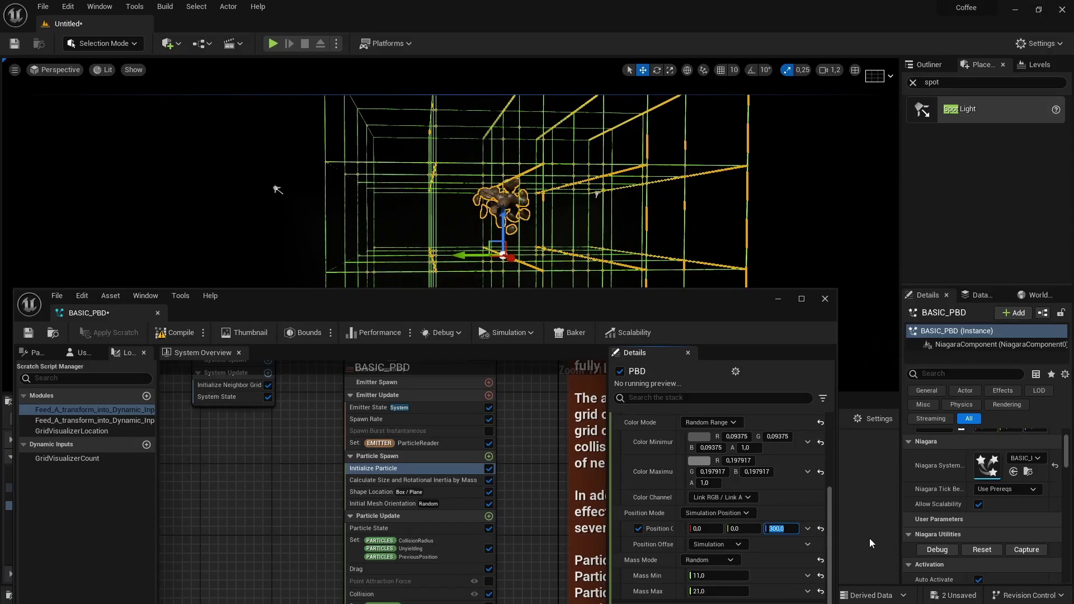
{"action": "type", "text": "00"}
{"action": "key", "text": "Return"}
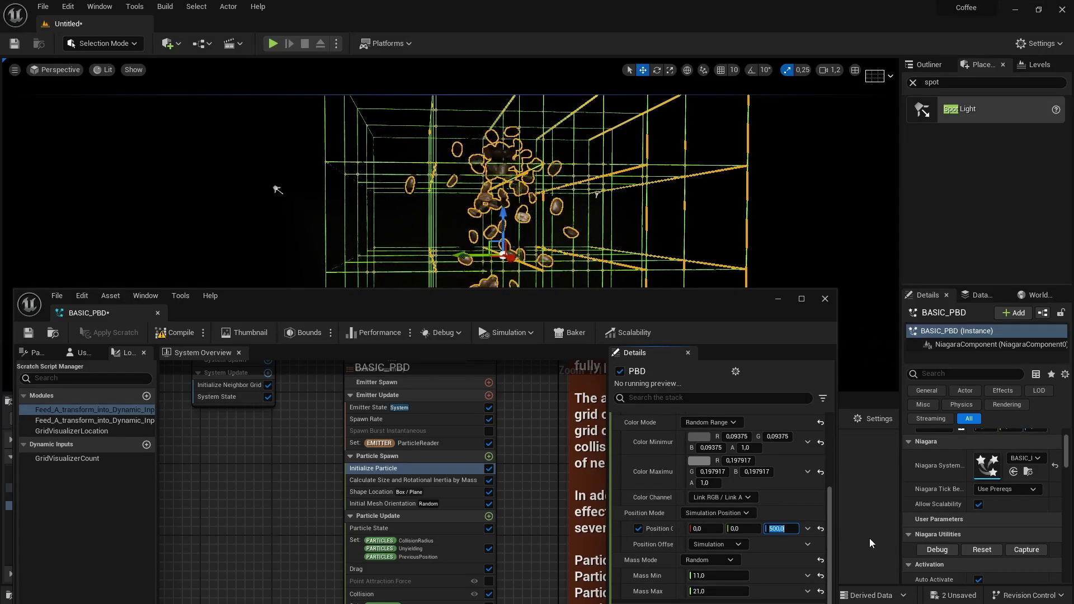
{"action": "type", "text": "700"}
{"action": "key", "text": "Return"}
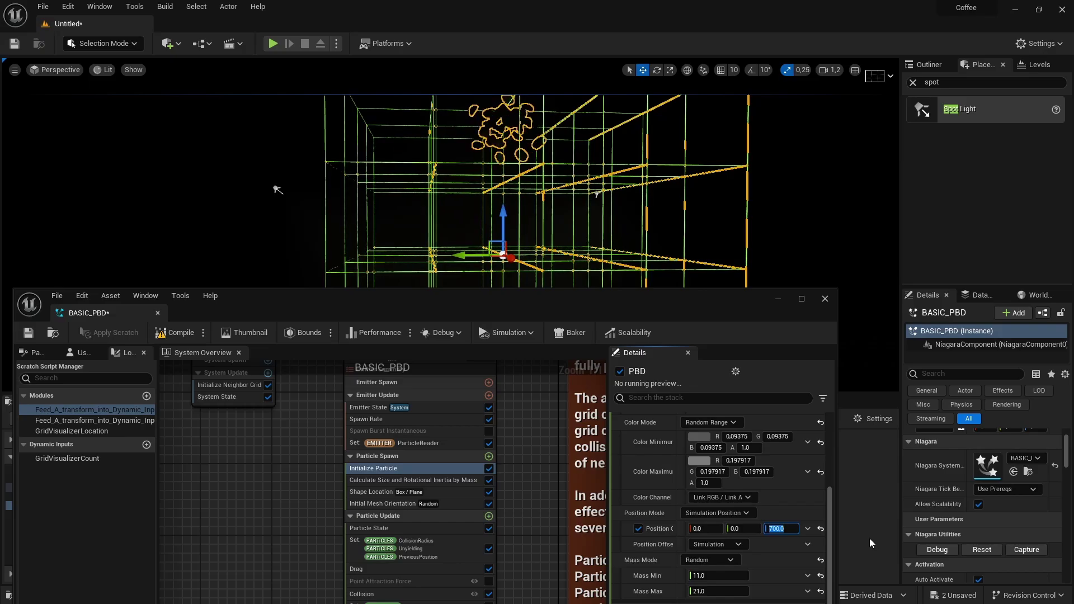
{"action": "type", "text": "650"}
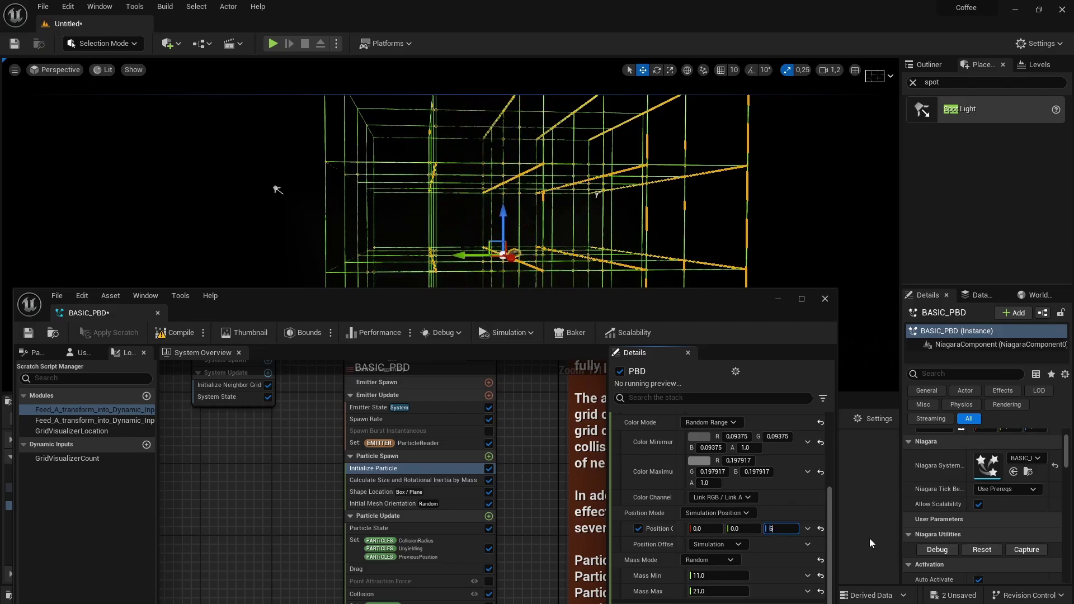
{"action": "key", "text": "Return"}
Disable the Display Neighbor Grid visualization emitter
{"action": "left_click_drag", "start_coordinate": [615, 311], "coordinate": [615, 401]}
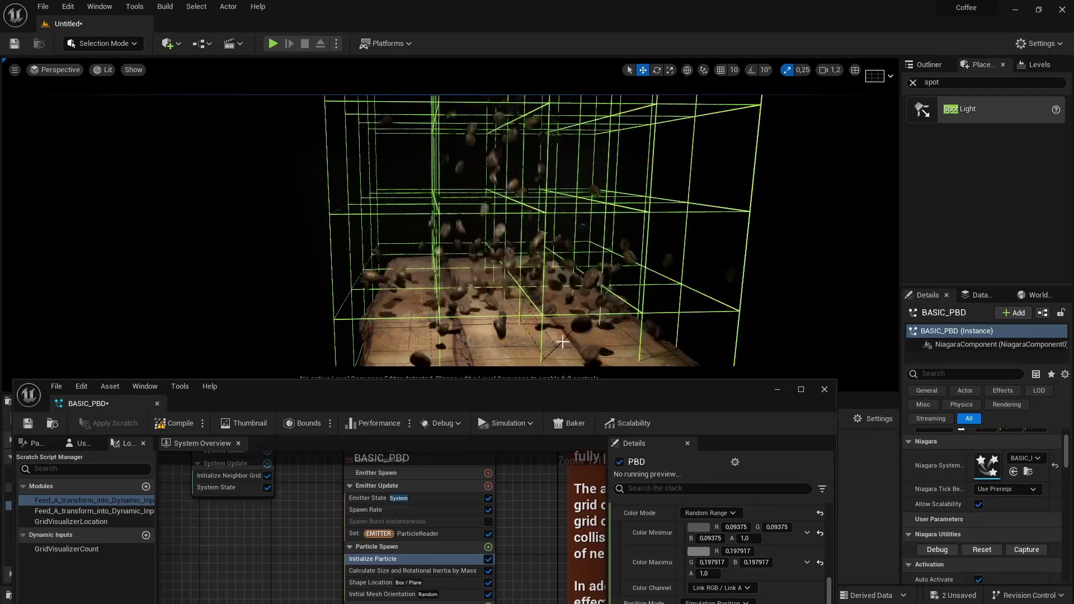
{"action": "right_click_drag", "start_coordinate": [295, 528], "coordinate": [384, 522]}
{"action": "scroll", "coordinate": [473, 522], "scroll_direction": "down", "scroll_amount": 2}
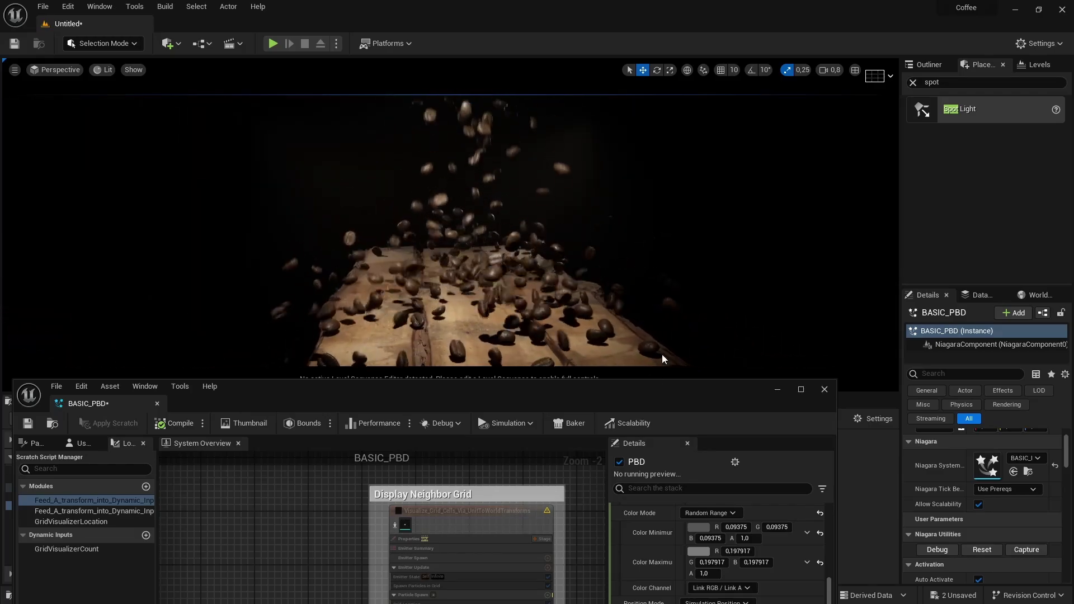
Set the Drag value in the PBD emitter's Drag module to 0.5
{"action": "right_click_drag", "start_coordinate": [587, 525], "coordinate": [549, 480]}
{"action": "scroll", "coordinate": [549, 480], "scroll_direction": "down", "scroll_amount": 3}
{"action": "right_click_drag", "start_coordinate": [562, 519], "coordinate": [394, 504]}
{"action": "scroll", "coordinate": [406, 549], "scroll_direction": "up", "scroll_amount": 5}
{"action": "left_click", "coordinate": [511, 507]}
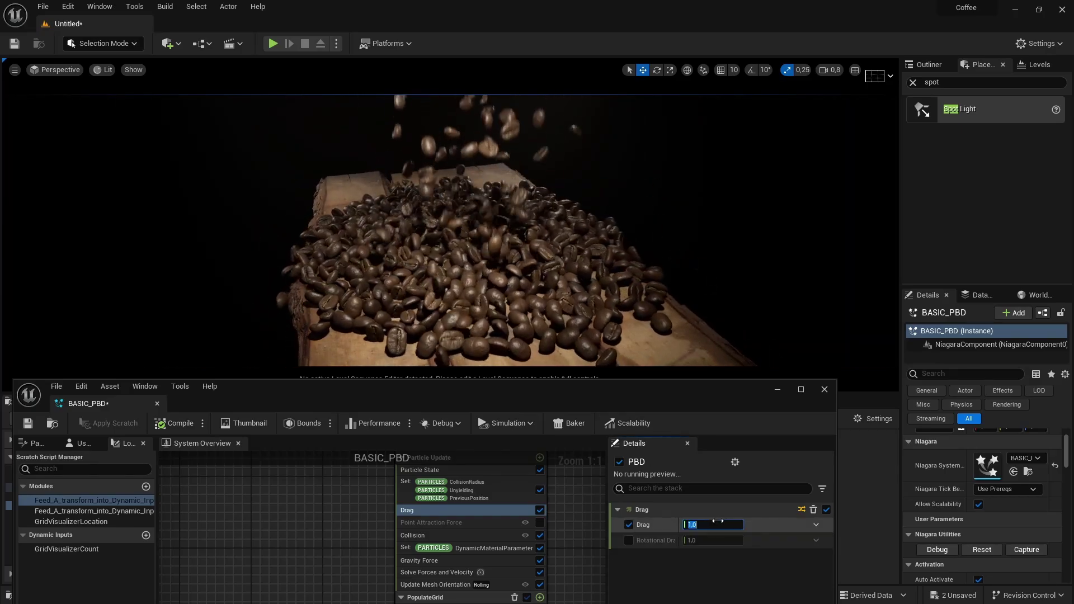
{"action": "type", "text": "0,5"}
{"action": "key", "text": "Return"}
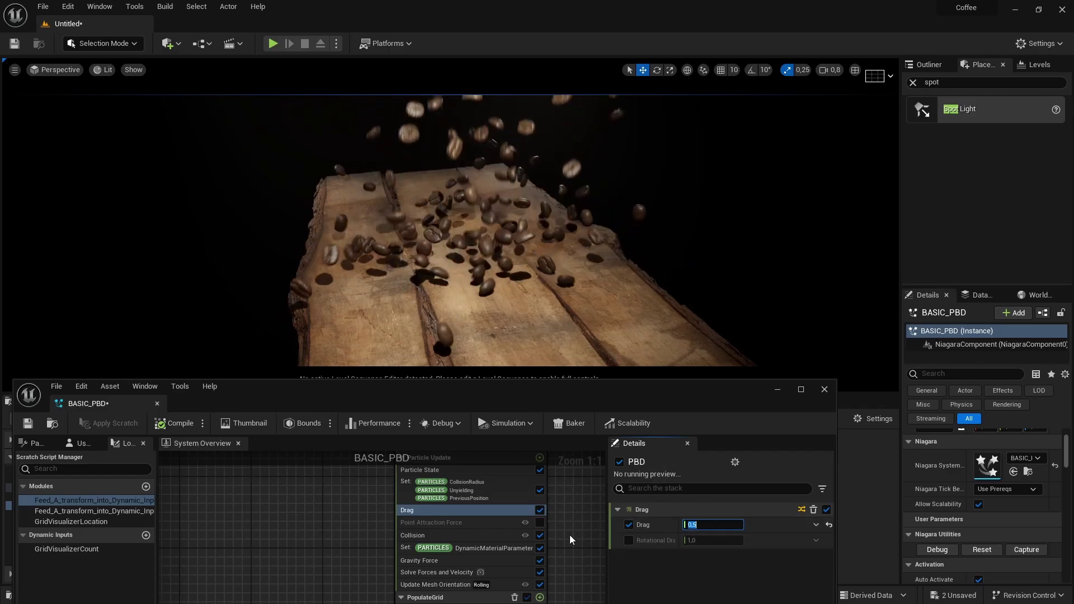
Set the Restitution in the PBD emitter's Collision module to 0.2
{"action": "right_click_drag", "start_coordinate": [564, 541], "coordinate": [564, 446]}
{"action": "right_click_drag", "start_coordinate": [329, 485], "coordinate": [334, 572]}
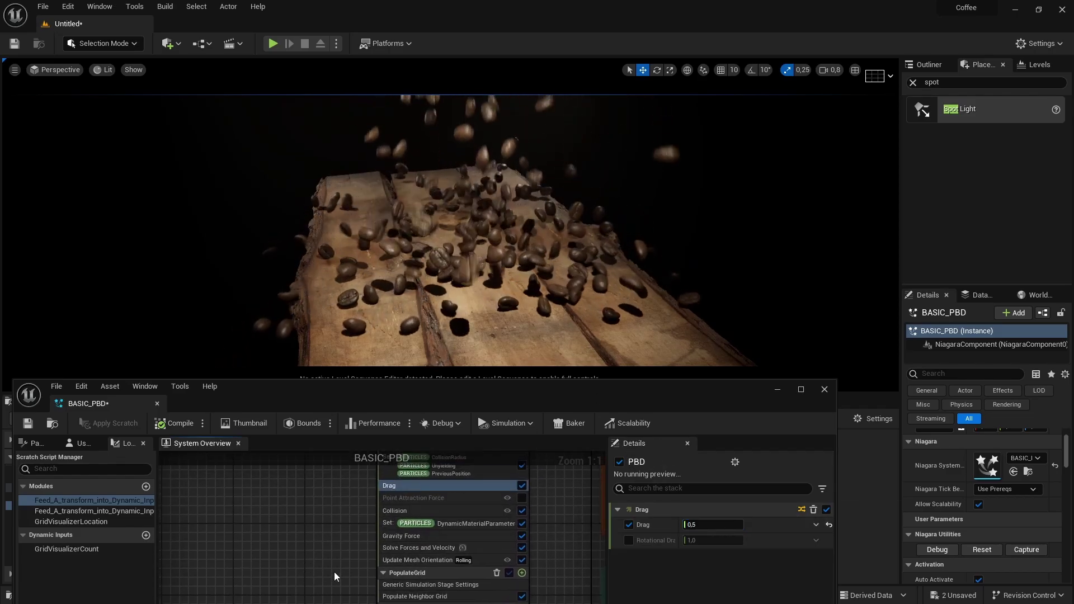
{"action": "left_click", "coordinate": [395, 511]}
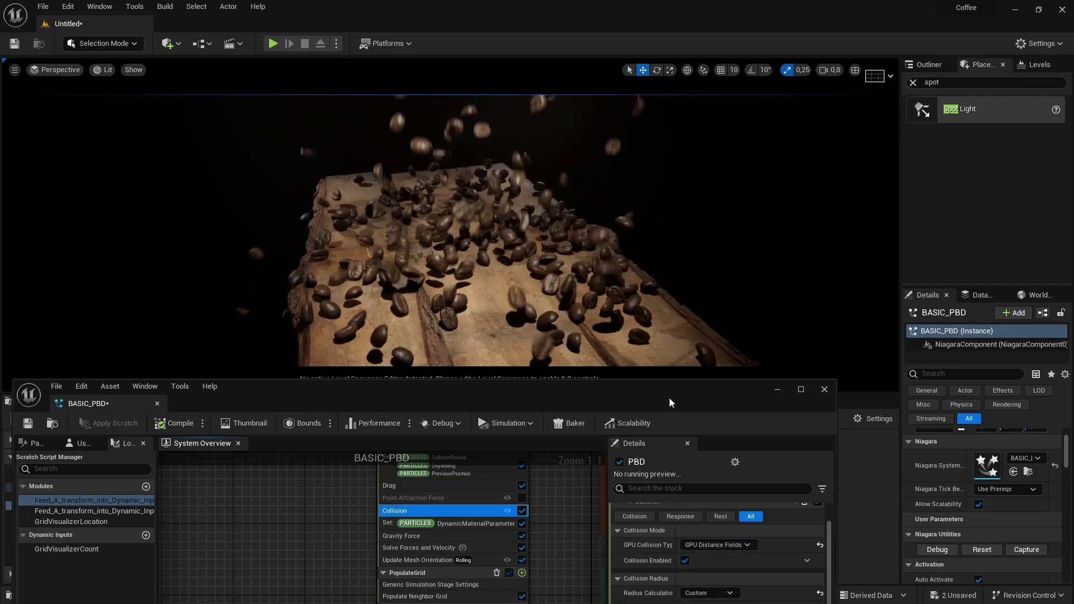
{"action": "left_click_drag", "start_coordinate": [668, 396], "coordinate": [286, 217]}
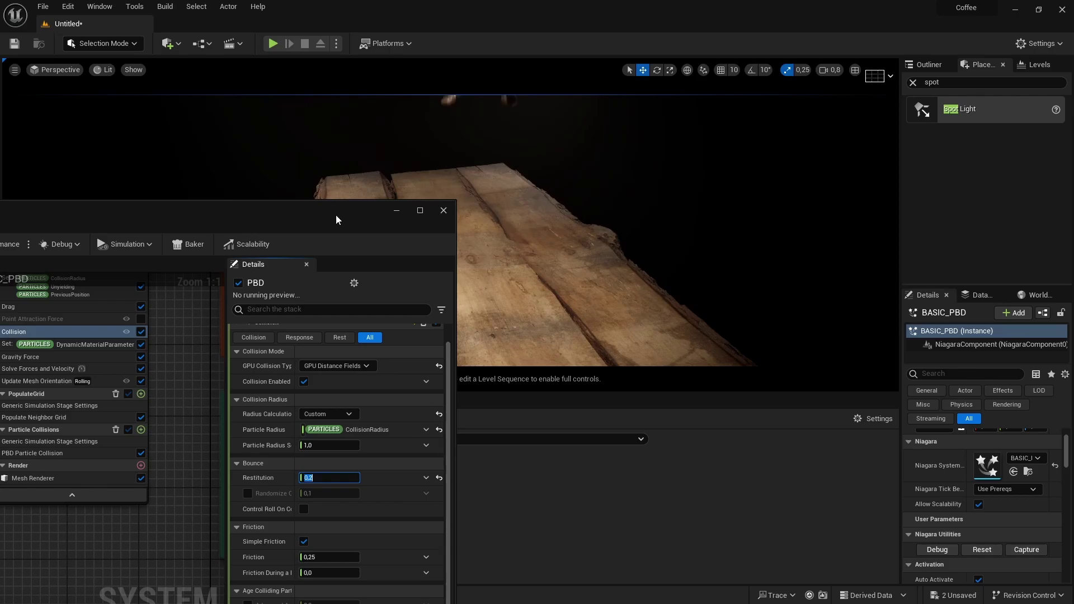
{"action": "left_click_drag", "start_coordinate": [336, 216], "coordinate": [291, 221]}
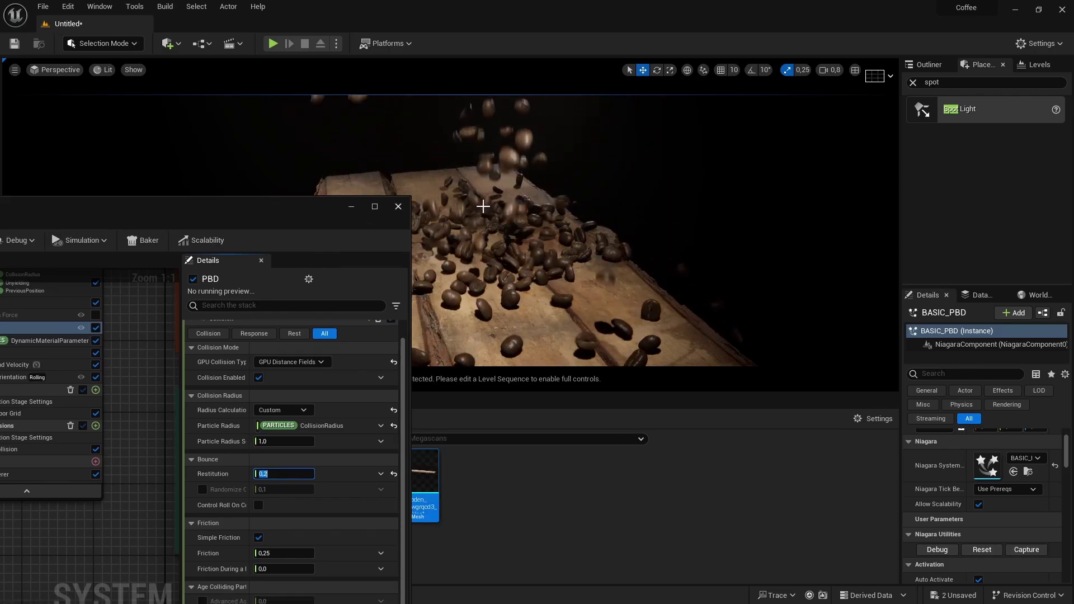
Check the falling beans in the level, then save and close the BASIC_PBD Niagara system
{"action": "right_click_drag", "start_coordinate": [717, 226], "coordinate": [665, 193]}
{"action": "left_click_drag", "start_coordinate": [209, 210], "coordinate": [765, 282]}
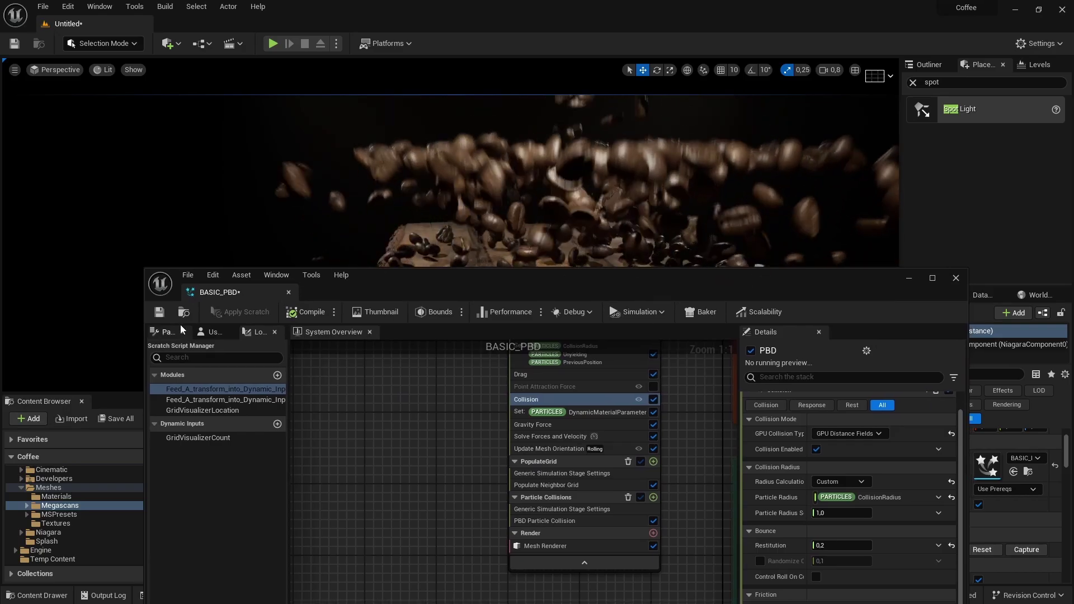
{"action": "left_click", "coordinate": [955, 278]}
Place the S_Wooden_Dough_Bowl mesh on the slabs beneath the falling beans and scale it up uniformly to catch them
{"action": "right_click_drag", "start_coordinate": [726, 247], "coordinate": [726, 247]}
{"action": "scroll", "coordinate": [726, 247], "scroll_direction": "up", "scroll_amount": 2}
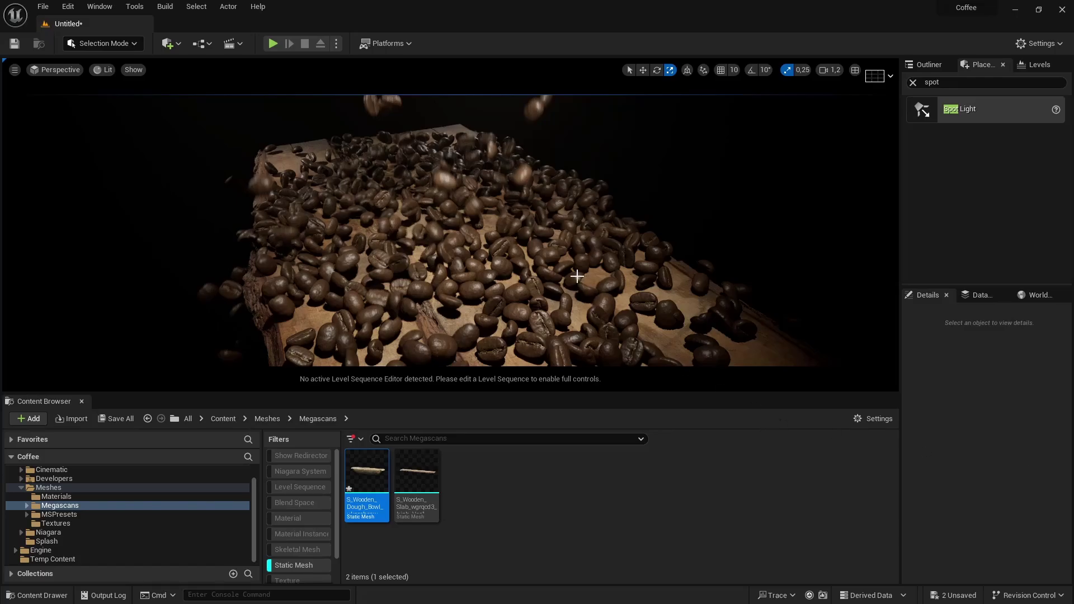
{"action": "right_click_drag", "start_coordinate": [577, 276], "coordinate": [577, 276]}
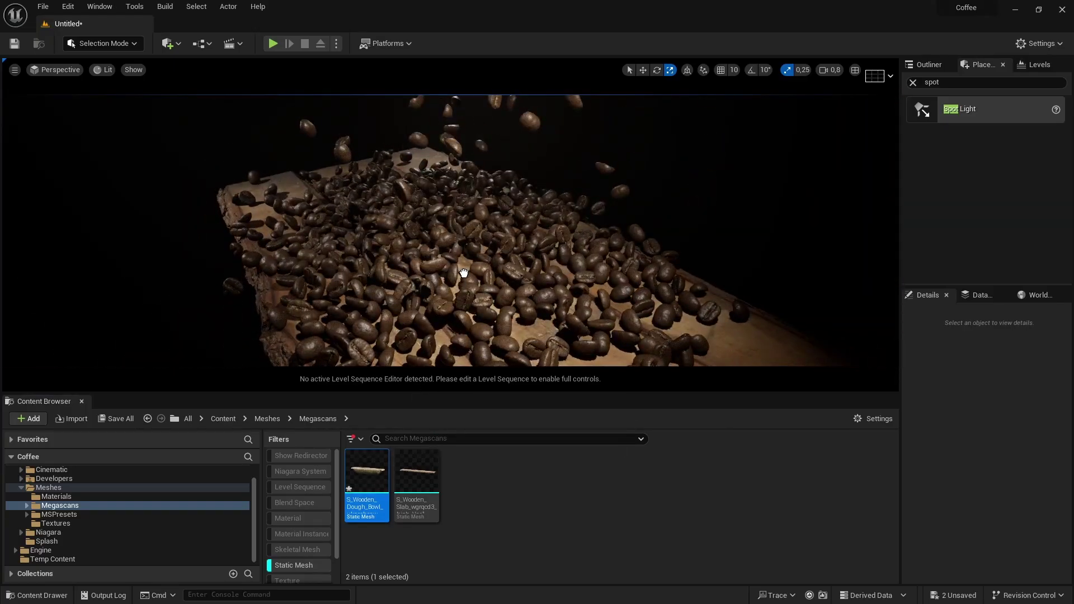
{"action": "left_click_drag", "start_coordinate": [464, 273], "coordinate": [463, 276]}
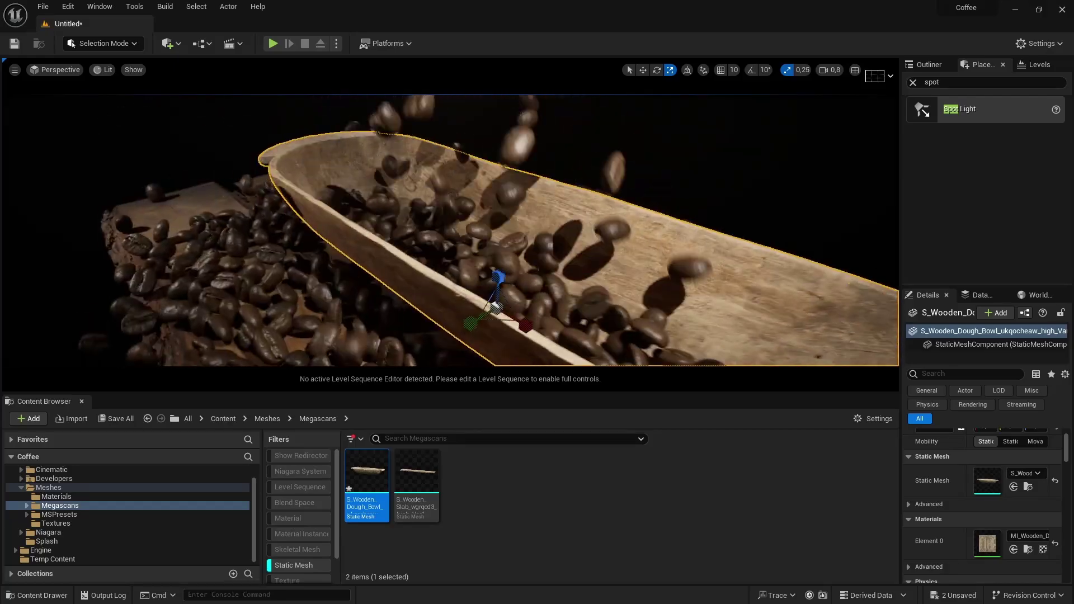
{"action": "right_click_drag", "start_coordinate": [441, 289], "coordinate": [431, 296]}
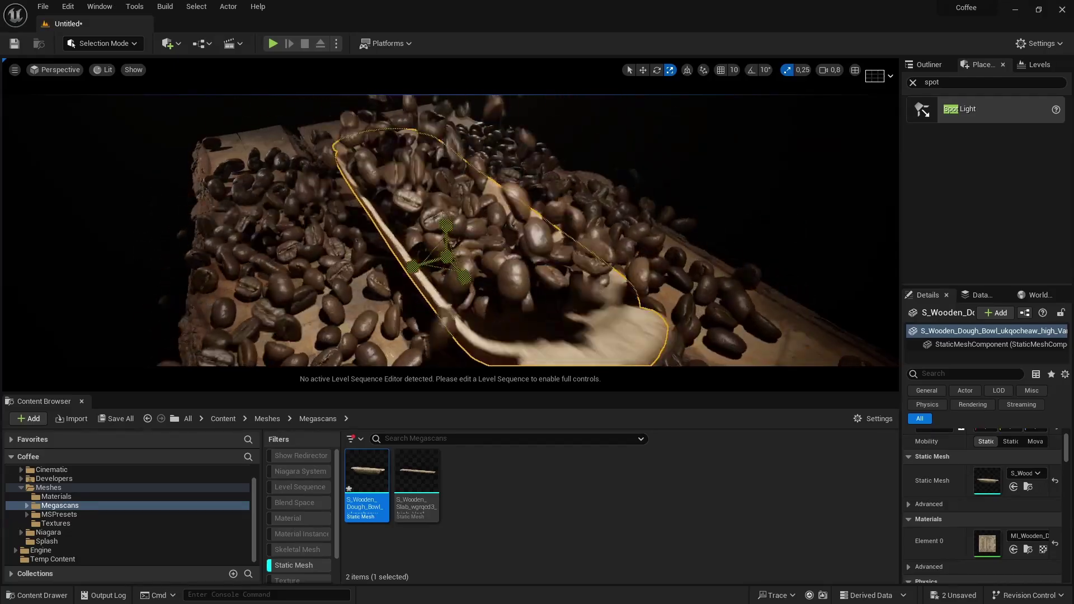
{"action": "left_click_drag", "start_coordinate": [446, 258], "coordinate": [479, 237]}
{"action": "right_click_drag", "start_coordinate": [448, 258], "coordinate": [422, 241]}
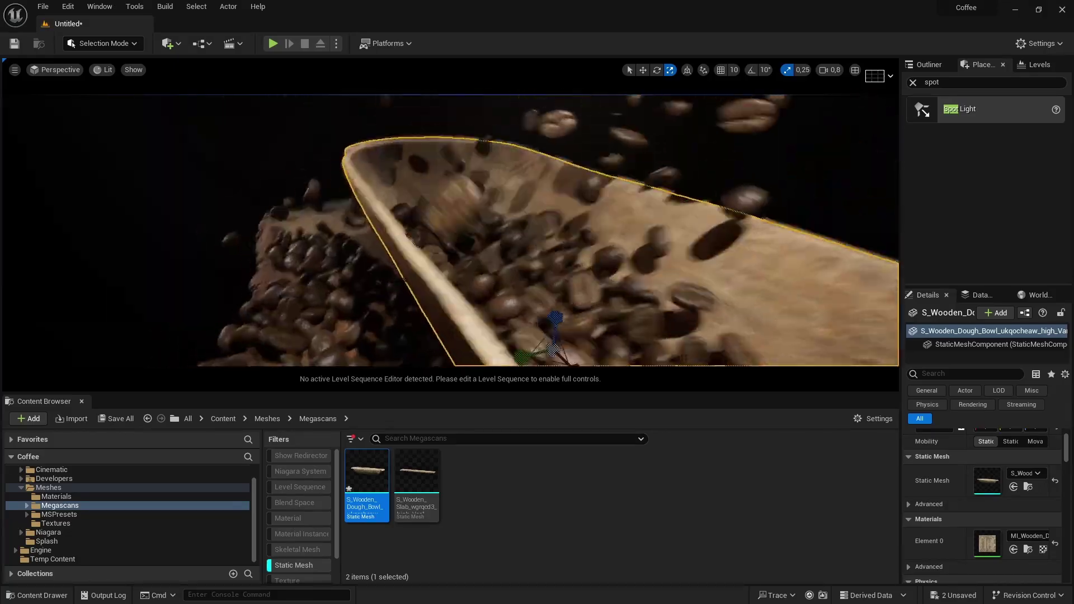
{"action": "right_click_drag", "start_coordinate": [504, 265], "coordinate": [503, 265]}
{"action": "scroll", "coordinate": [503, 265], "scroll_direction": "up", "scroll_amount": 5}
Reopen the Niagara system of the BASIC_PBD actor and review the PBD emitter properties and Collision module settings
{"action": "left_click", "coordinate": [492, 282]}
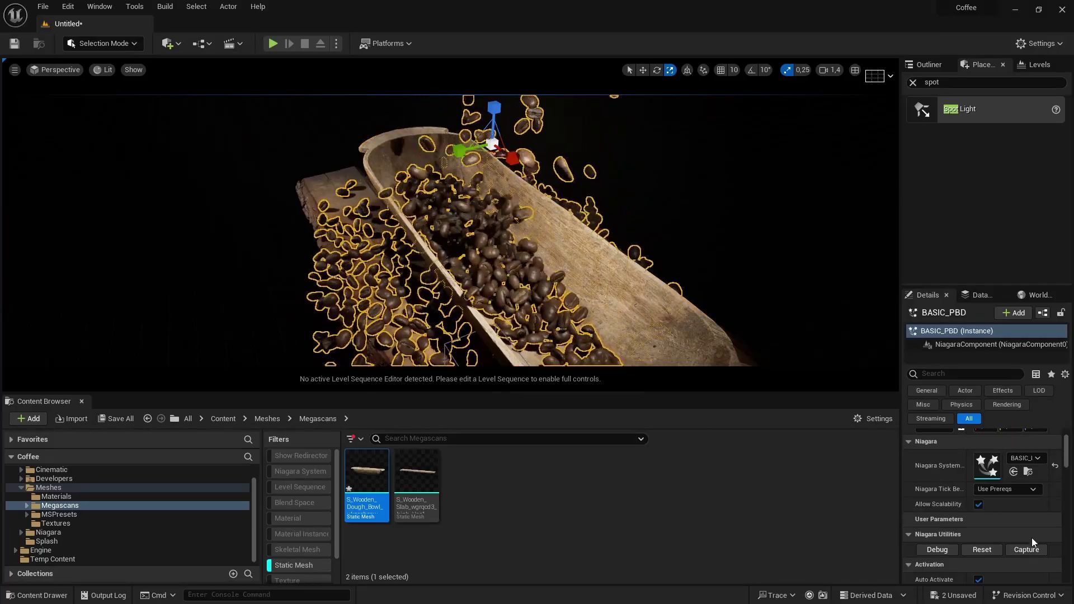
{"action": "double_click", "coordinate": [988, 465]}
{"action": "scroll", "coordinate": [478, 354], "scroll_direction": "up", "scroll_amount": 6}
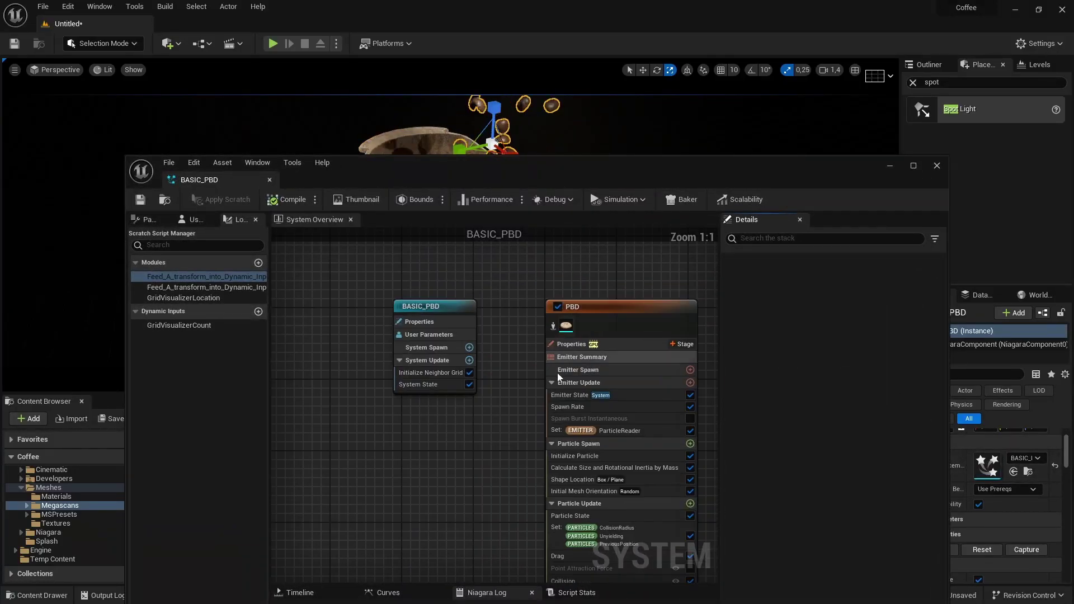
{"action": "right_click_drag", "start_coordinate": [539, 409], "coordinate": [432, 307]}
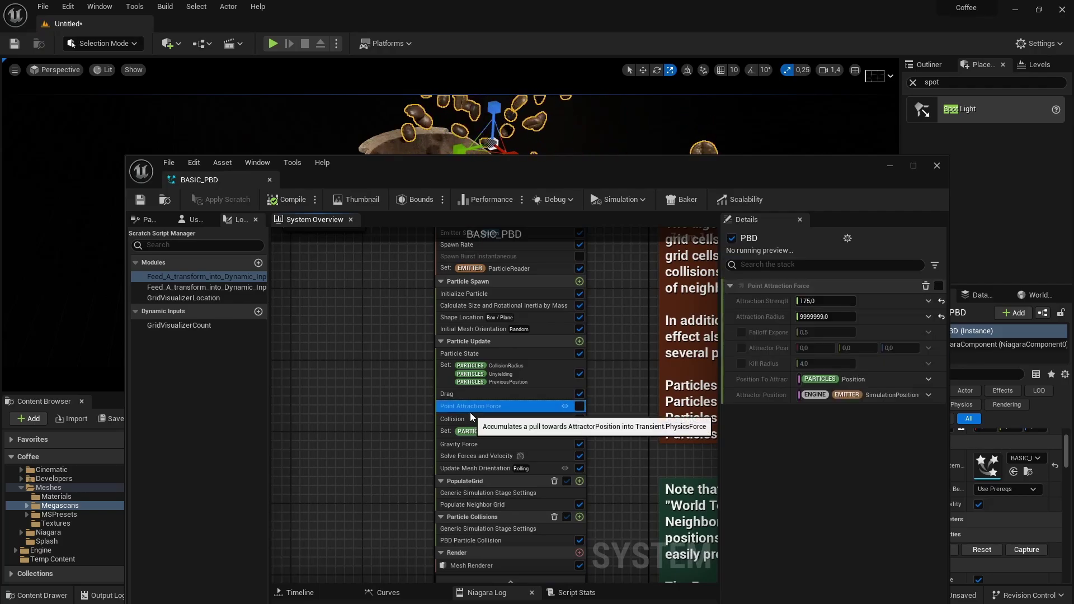
{"action": "left_click", "coordinate": [470, 417]}
{"action": "right_click_drag", "start_coordinate": [614, 274], "coordinate": [634, 422]}
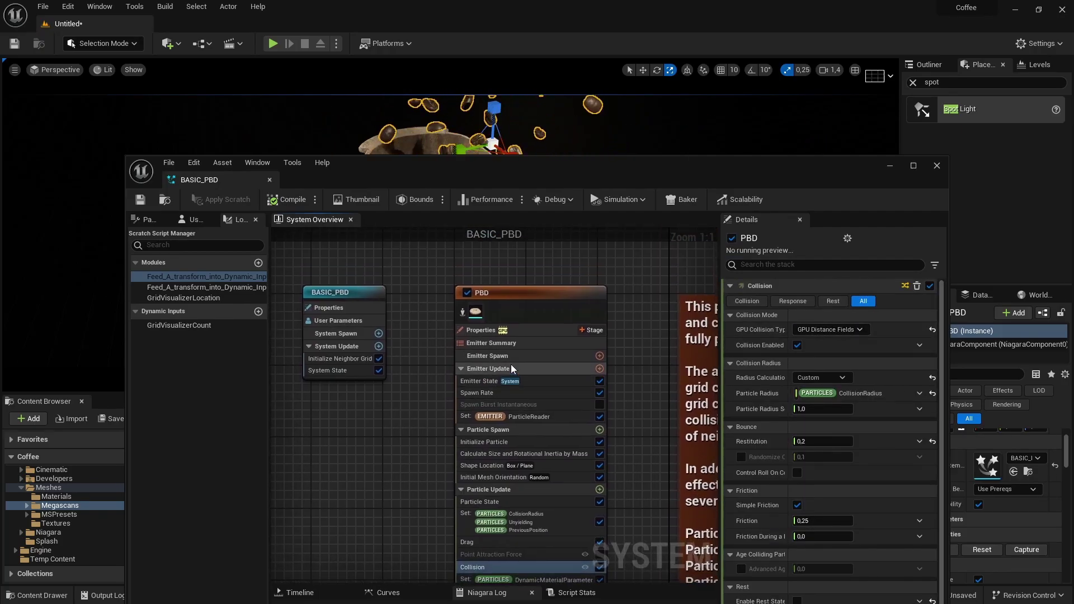
{"action": "left_click", "coordinate": [482, 330]}
{"action": "right_click_drag", "start_coordinate": [687, 442], "coordinate": [668, 311]}
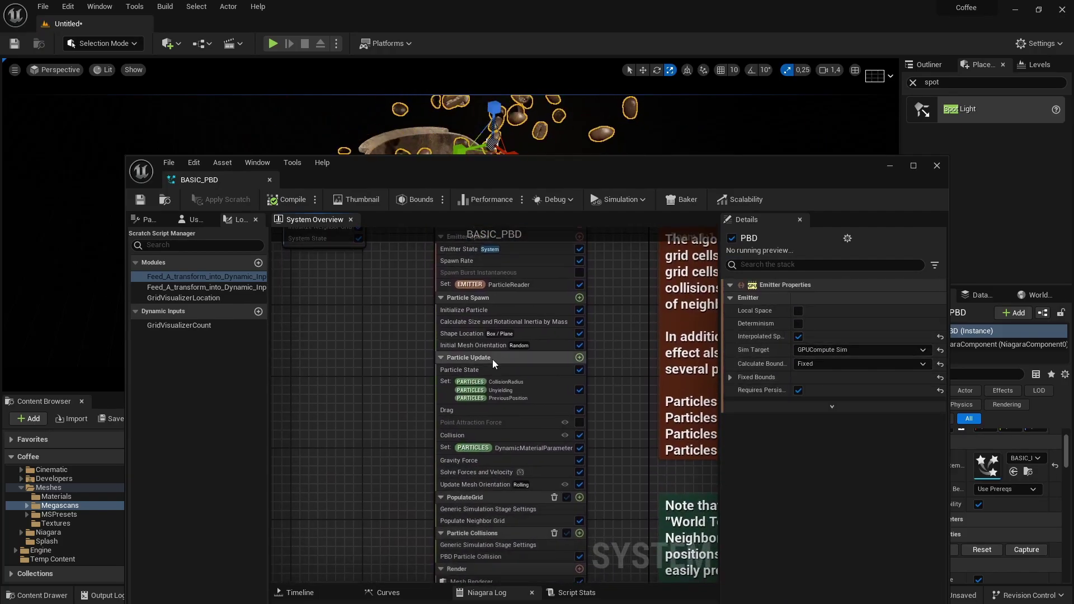
{"action": "left_click", "coordinate": [485, 436]}
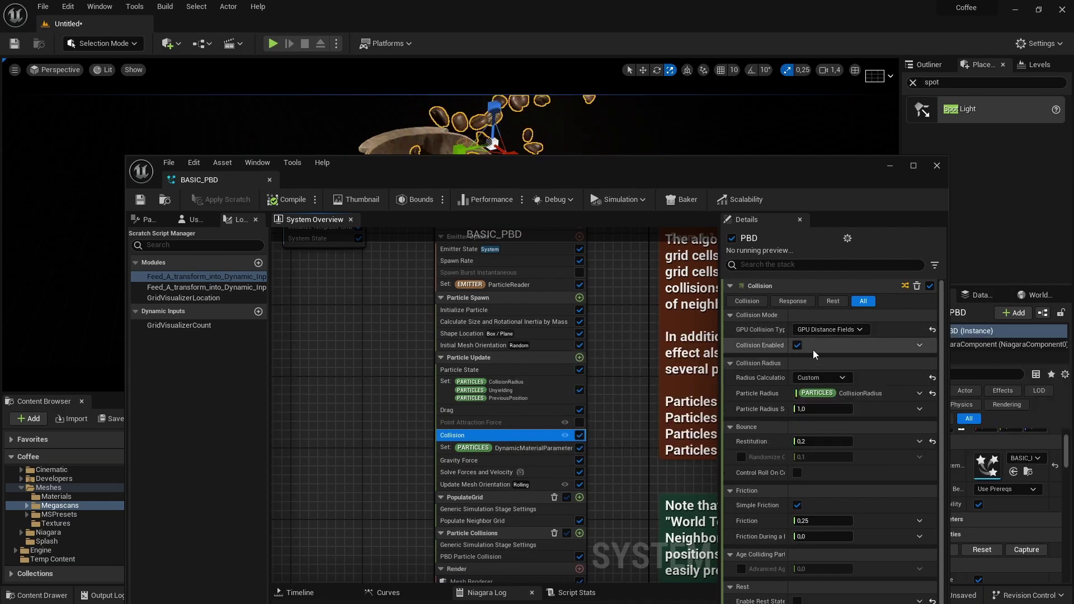
Select the wooden dough bowl in the level and examine how the beans collide with its inside and underside
{"action": "left_click_drag", "start_coordinate": [623, 166], "coordinate": [634, 427]}
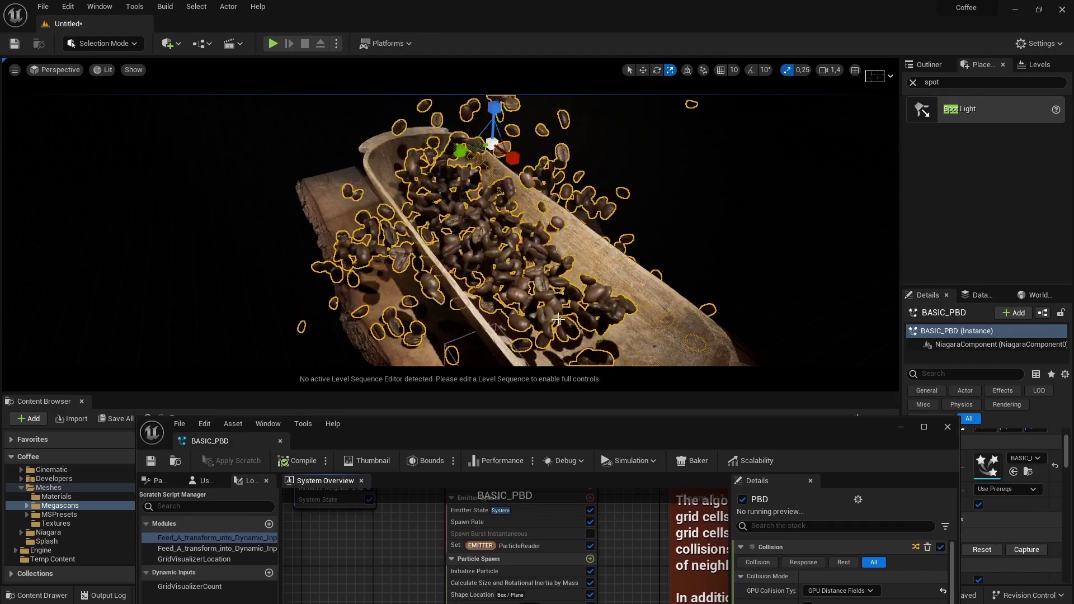
{"action": "key", "text": "w"}
{"action": "right_click_drag", "start_coordinate": [557, 319], "coordinate": [453, 246]}
{"action": "left_click", "coordinate": [532, 192]}
{"action": "key", "text": "d"}
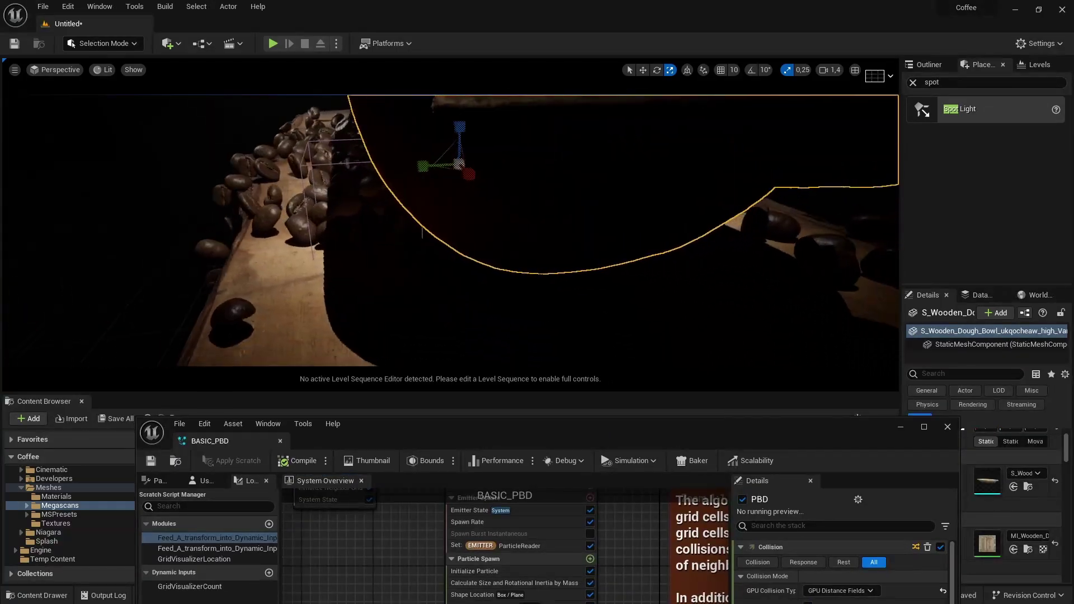
{"action": "key", "text": "s"}
{"action": "right_click_drag", "start_coordinate": [537, 246], "coordinate": [698, 341]}
{"action": "key", "text": "w"}
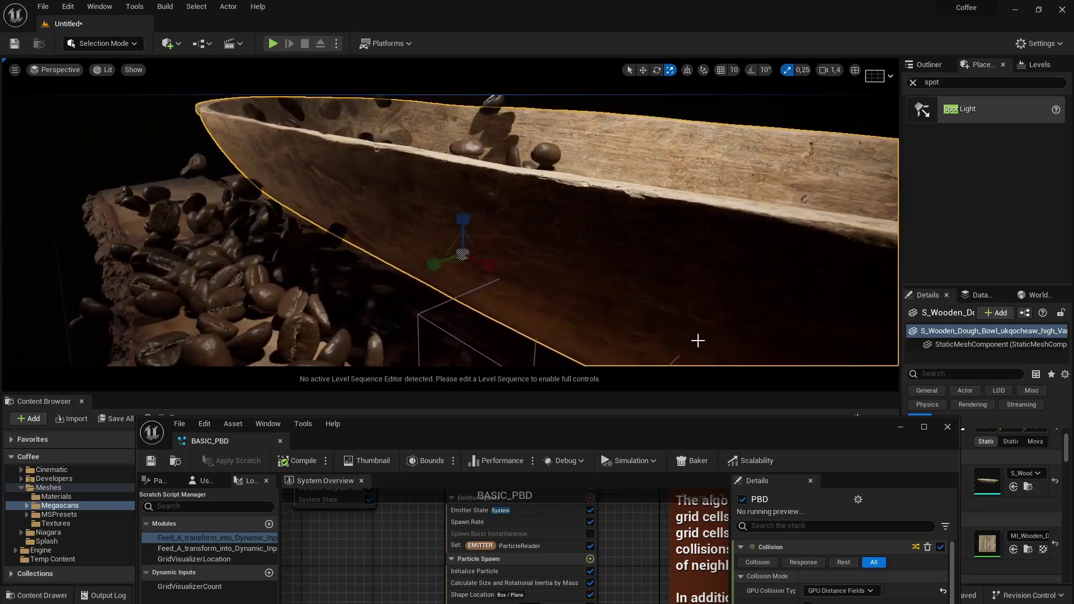
Open the S_Wooden_Dough_Bowl static mesh for editing and place its editor window beside the viewport
{"action": "left_click_drag", "start_coordinate": [802, 418], "coordinate": [579, 536]}
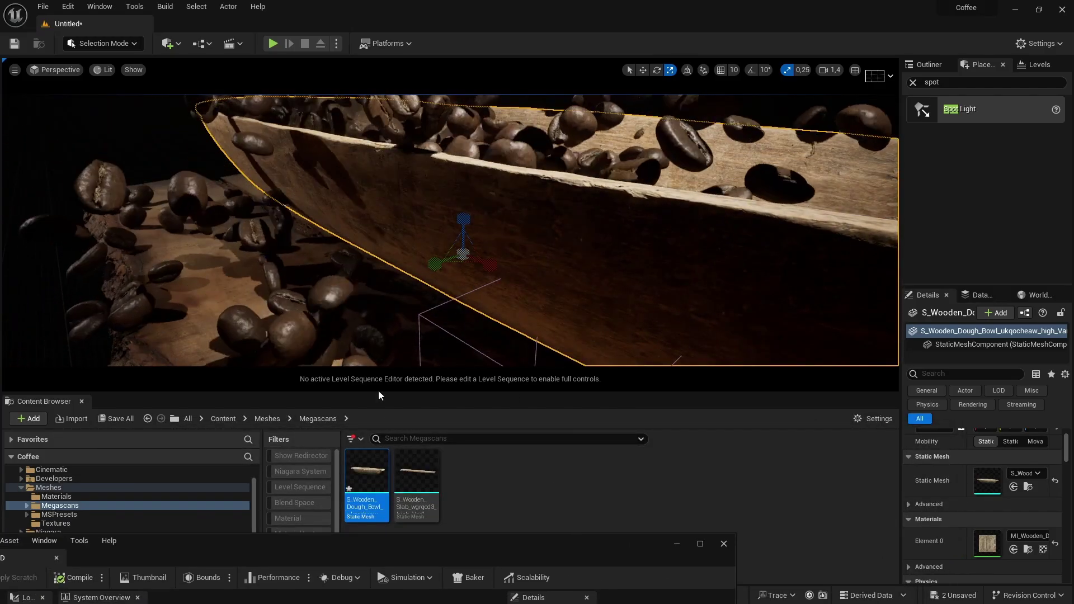
{"action": "double_click", "coordinate": [367, 473]}
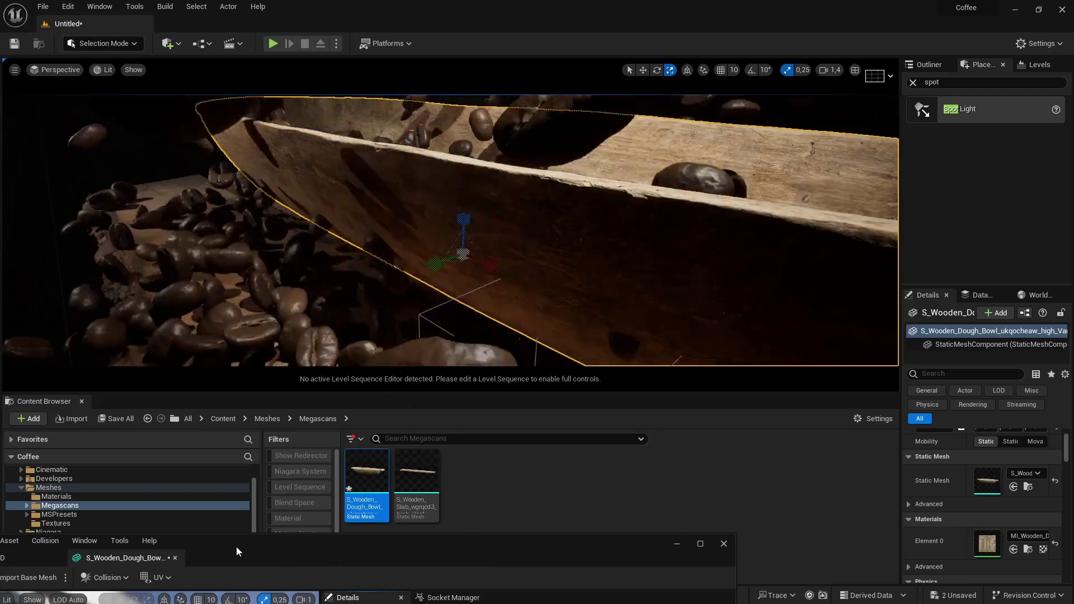
{"action": "left_click_drag", "start_coordinate": [243, 546], "coordinate": [644, 90]}
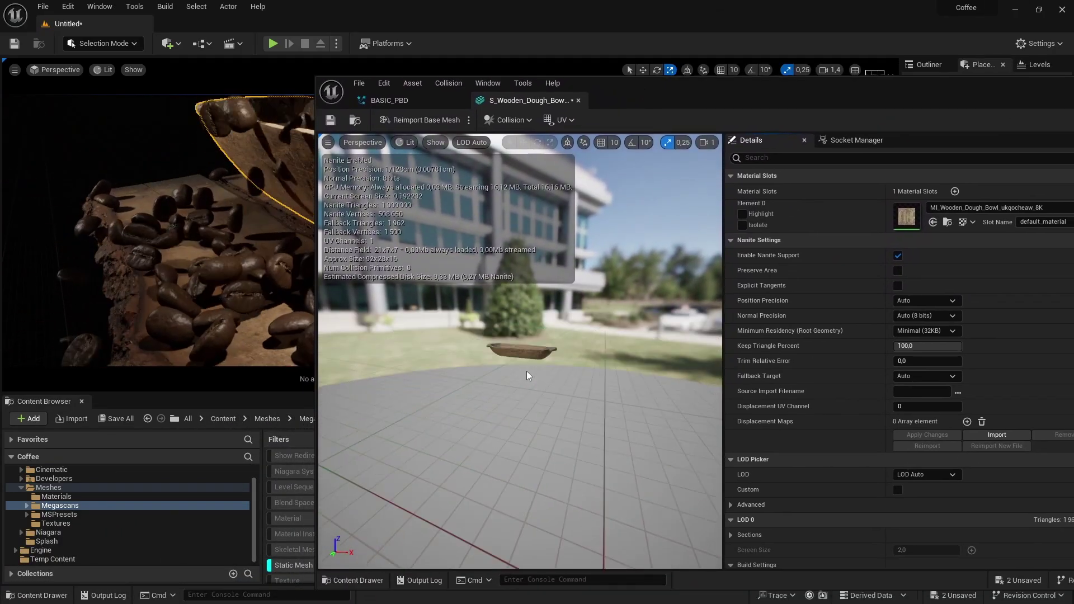
Set the bowl mesh's Distance Field Resolution Scale to 3.0, apply and save the change, and move its editor window clear of the level view
{"action": "scroll", "coordinate": [526, 370], "scroll_direction": "up", "scroll_amount": 5}
{"action": "scroll", "coordinate": [827, 392], "scroll_direction": "down", "scroll_amount": 10}
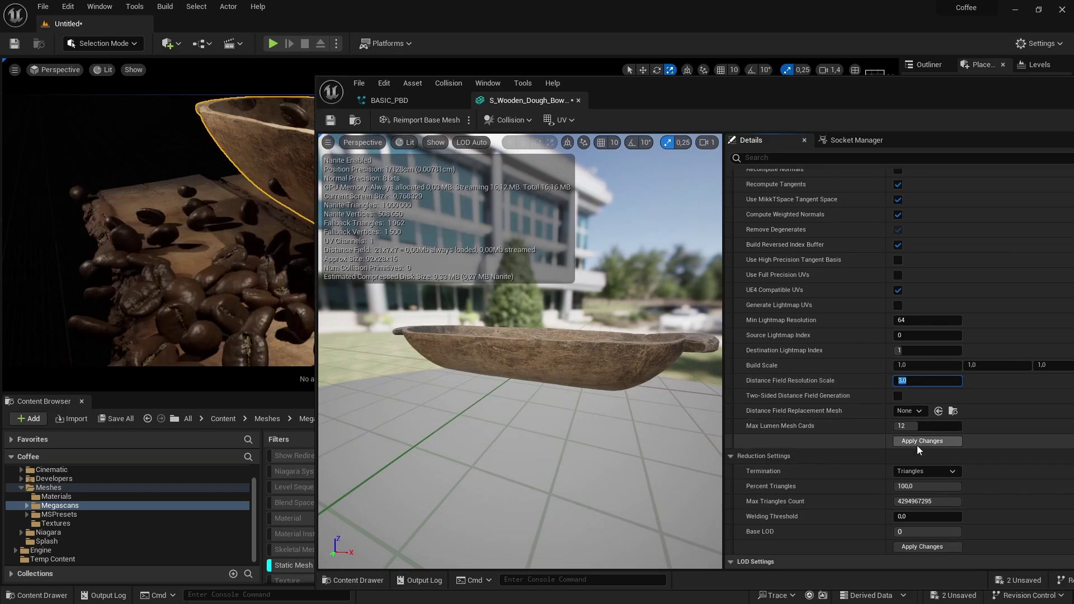
{"action": "left_click", "coordinate": [918, 441]}
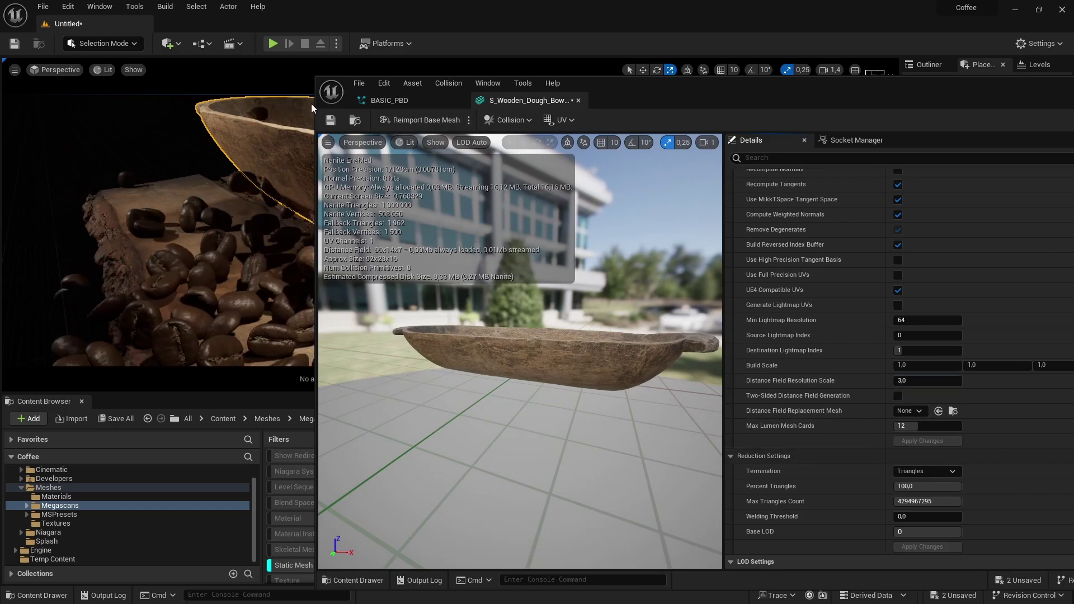
{"action": "left_click", "coordinate": [330, 120]}
{"action": "left_click_drag", "start_coordinate": [637, 84], "coordinate": [451, 368]}
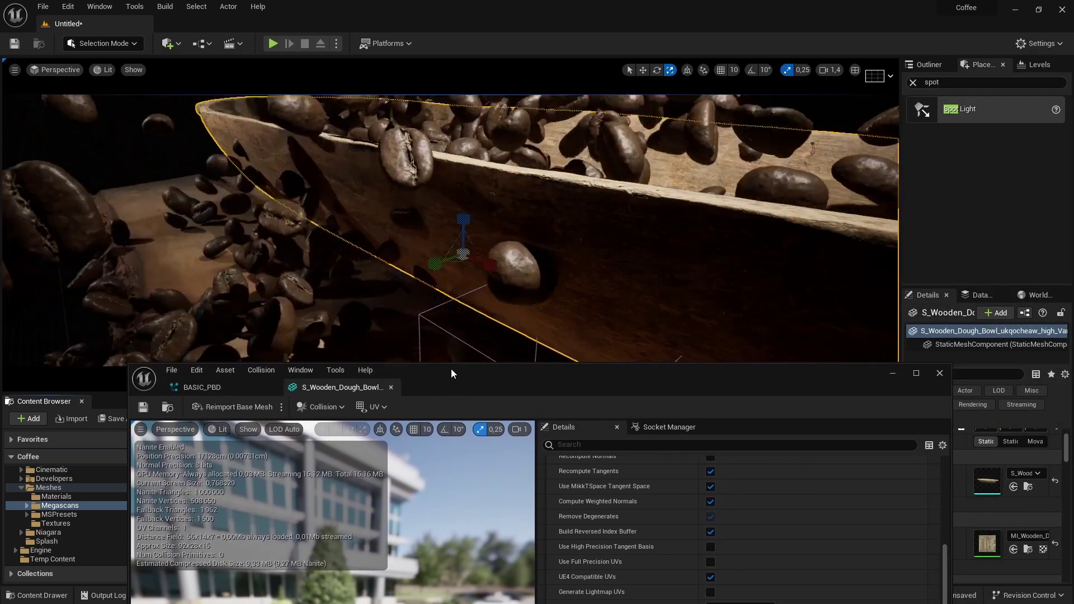
Examine from close up and from above how the falling beans collide with the bowl's inside and rim
{"action": "key", "text": "s"}
{"action": "scroll", "coordinate": [506, 268], "scroll_direction": "up", "scroll_amount": 3}
{"action": "mouse_move", "coordinate": [505, 268]}
{"action": "right_mouse_down"}
{"action": "mouse_move", "coordinate": [495, 282]}
{"action": "mouse_move", "coordinate": [517, 269]}
{"action": "mouse_move", "coordinate": [493, 288]}
{"action": "mouse_move", "coordinate": [490, 229]}
{"action": "mouse_move", "coordinate": [494, 263]}
{"action": "right_mouse_up"}
{"action": "key", "text": "d"}
{"action": "key", "text": "w"}
{"action": "scroll", "coordinate": [493, 264], "scroll_direction": "down", "scroll_amount": 5}
{"action": "key", "text": "w"}
{"action": "scroll", "coordinate": [494, 263], "scroll_direction": "up", "scroll_amount": 4}
{"action": "key", "text": "s"}
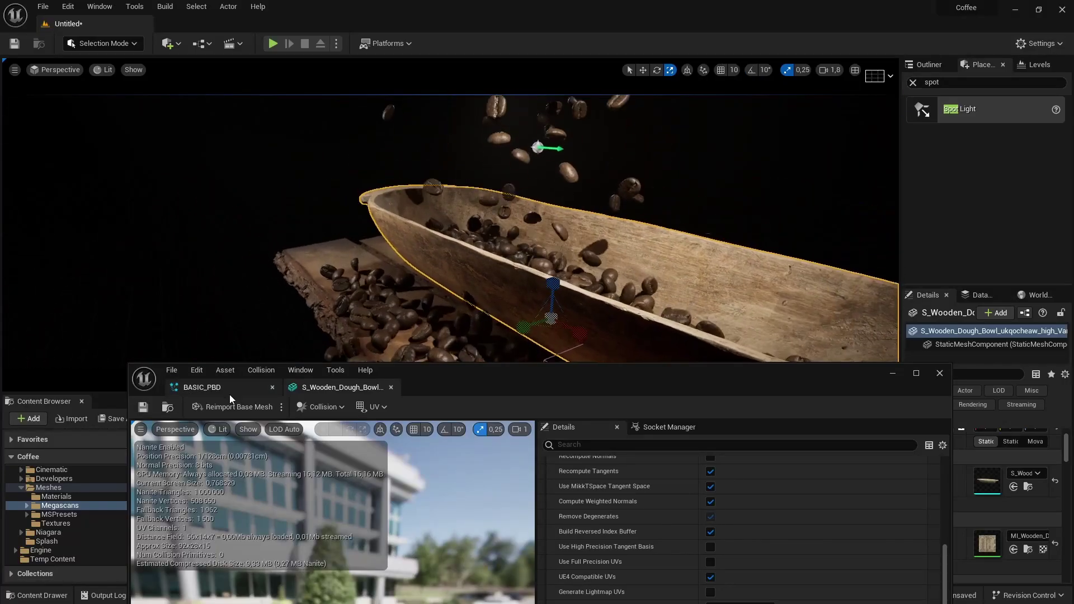
Enter 3.0 again as the bowl mesh's Distance Field Resolution Scale, apply and save it, and put the mesh editor window away
{"action": "left_click_drag", "start_coordinate": [469, 384], "coordinate": [513, 194]}
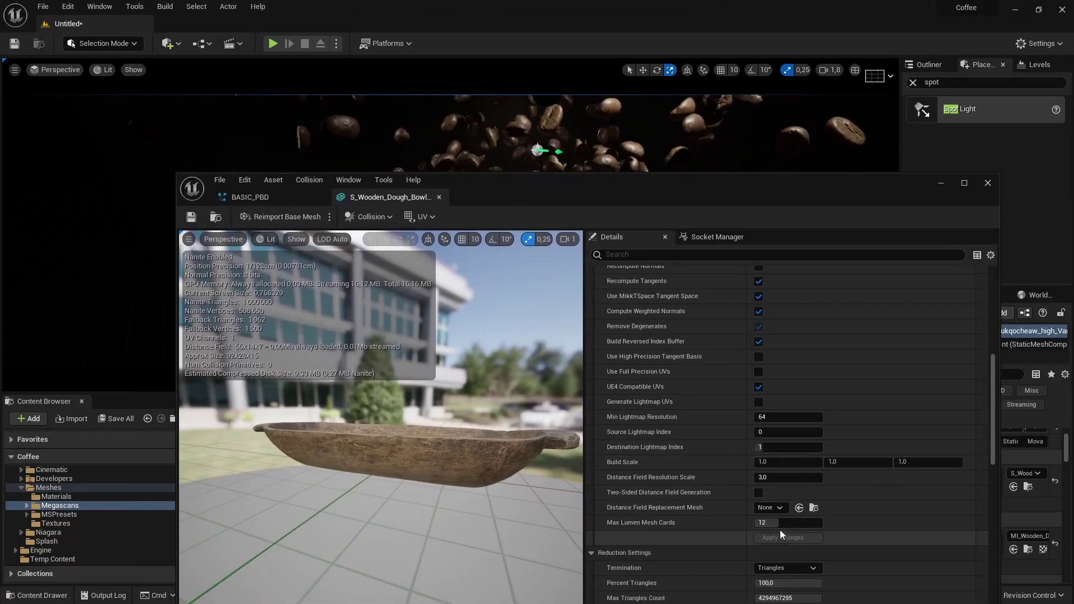
{"action": "left_click", "coordinate": [794, 478]}
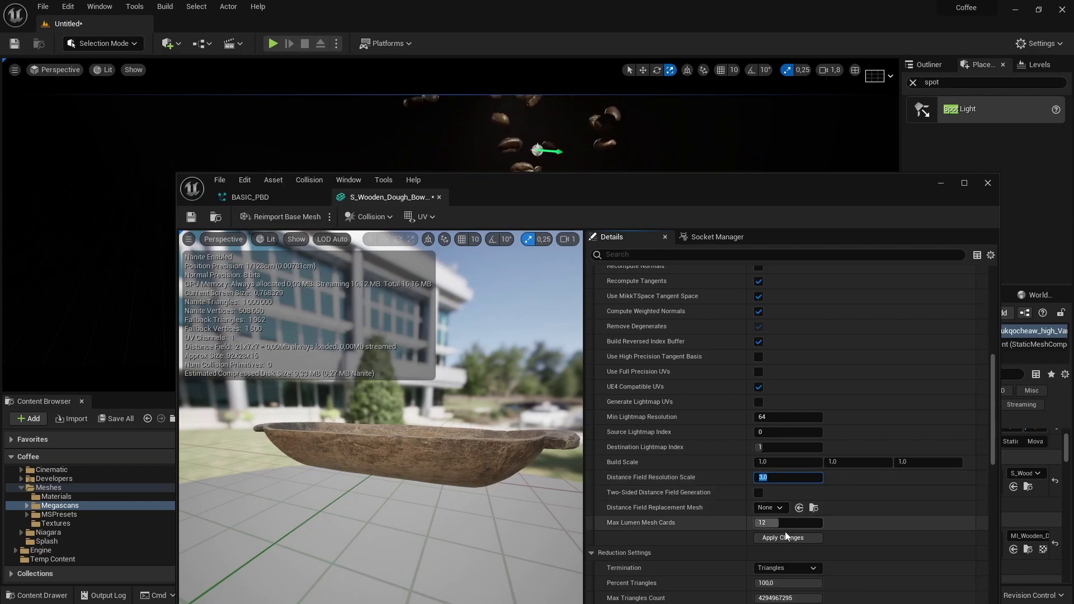
{"action": "left_click_drag", "start_coordinate": [550, 206], "coordinate": [677, 473]}
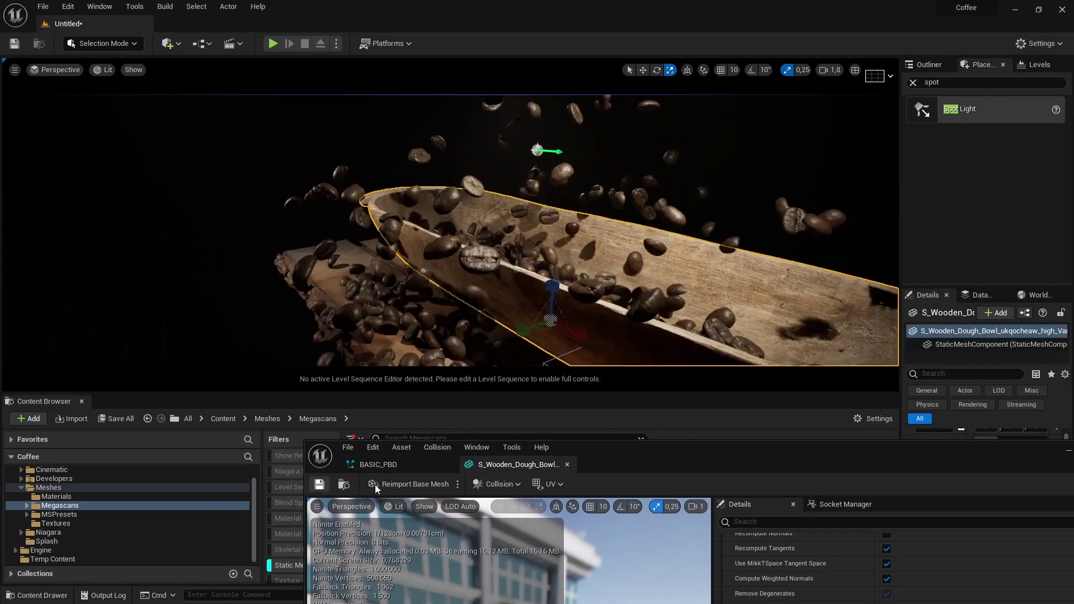
{"action": "left_click_drag", "start_coordinate": [819, 457], "coordinate": [469, 485]}
{"action": "left_click", "coordinate": [762, 478]}
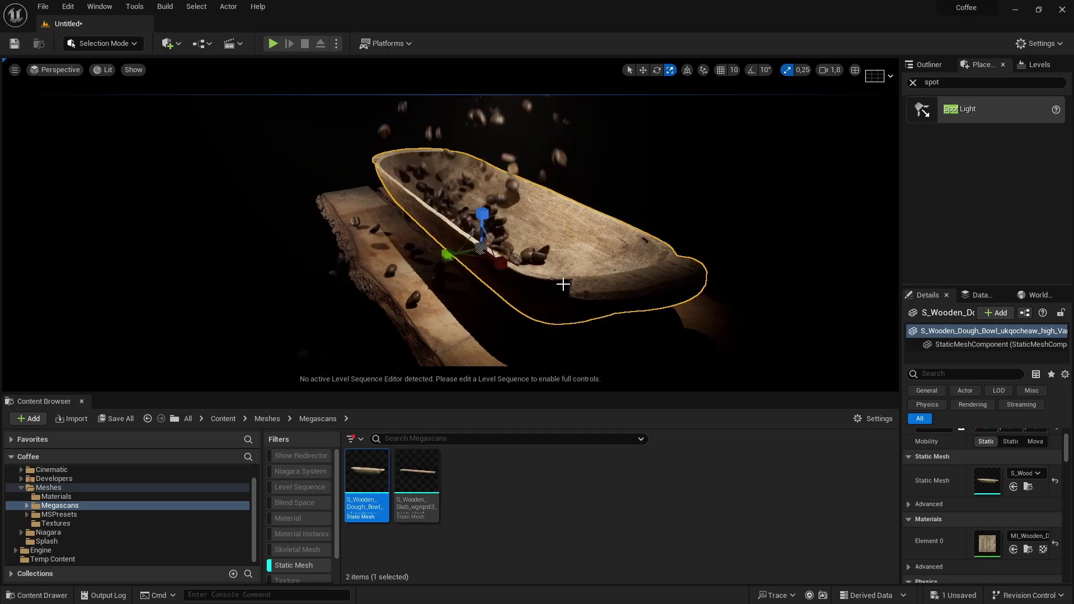
Rescale the wooden dough bowl uniformly in the level, trying a small size and then enlarging it well beyond the slabs
{"action": "key", "text": "Delete"}
{"action": "key", "text": "ctrl+z"}
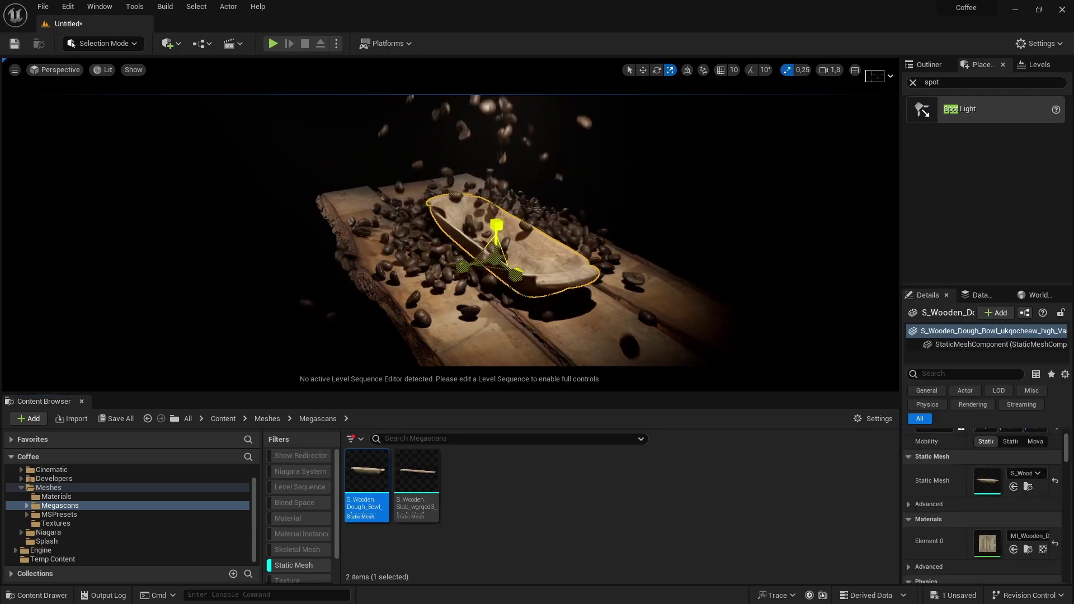
{"action": "left_click_drag", "start_coordinate": [496, 259], "coordinate": [529, 235]}
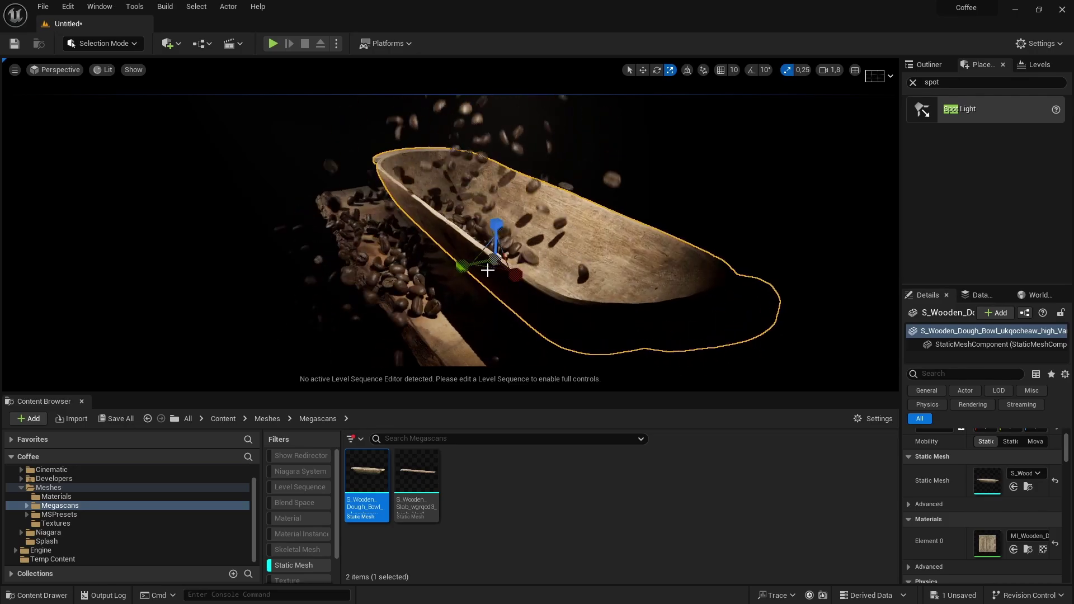
Examine the enlarged bowl from the side, the inside and above while the beans pile up in it
{"action": "key", "text": "w"}
{"action": "right_click_drag", "start_coordinate": [440, 262], "coordinate": [472, 227]}
{"action": "scroll", "coordinate": [441, 261], "scroll_direction": "down", "scroll_amount": 2}
{"action": "key", "text": "s"}
{"action": "key", "text": "d"}
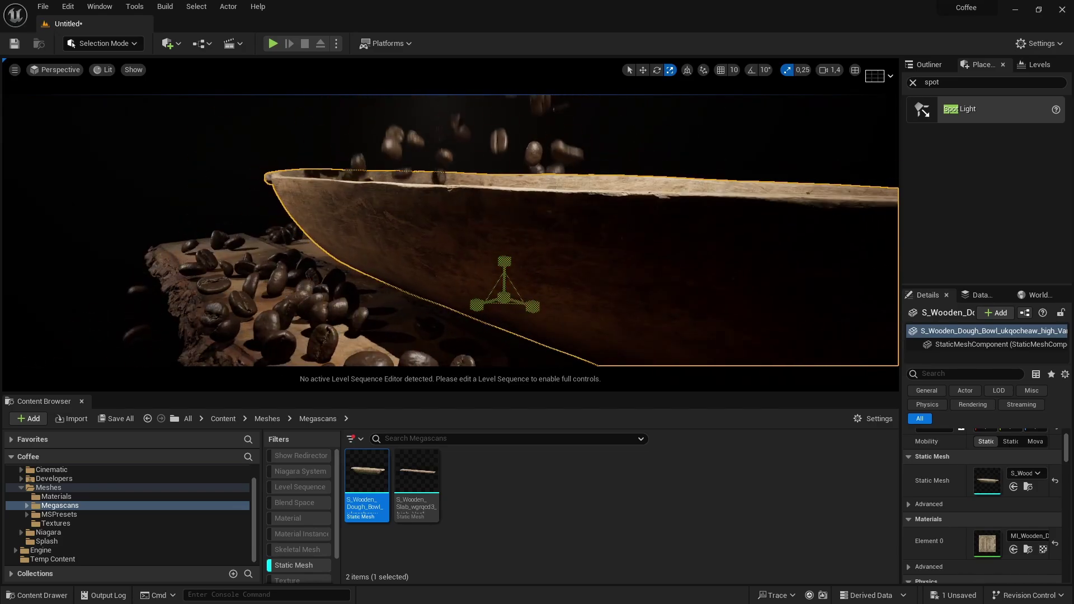
{"action": "key", "text": "e"}
{"action": "right_click_drag", "start_coordinate": [508, 258], "coordinate": [511, 301]}
{"action": "key", "text": "s"}
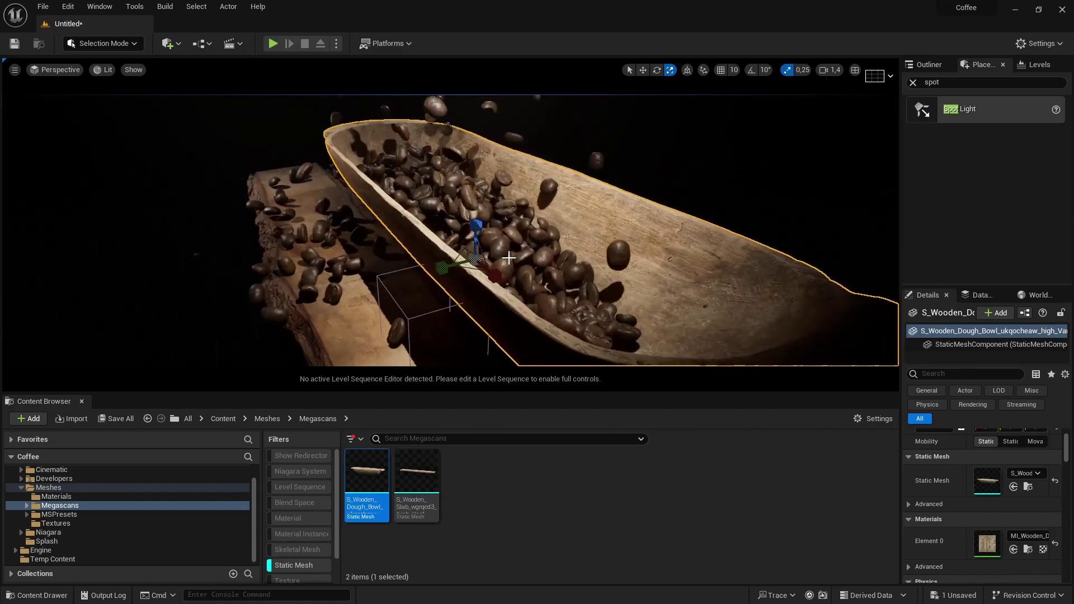
{"action": "key", "text": "a"}
{"action": "mouse_move", "coordinate": [497, 257]}
{"action": "right_mouse_down"}
{"action": "mouse_move", "coordinate": [496, 223]}
{"action": "mouse_move", "coordinate": [496, 248]}
{"action": "mouse_move", "coordinate": [441, 226]}
{"action": "mouse_move", "coordinate": [445, 252]}
{"action": "mouse_move", "coordinate": [504, 263]}
{"action": "right_mouse_up"}
{"action": "key", "text": "g"}
{"action": "key", "text": "q"}
{"action": "key", "text": "d"}
{"action": "key", "text": "e"}
{"action": "scroll", "coordinate": [496, 247], "scroll_direction": "down", "scroll_amount": 4}
{"action": "key", "text": "d"}
{"action": "key", "text": "w"}
{"action": "key", "text": "e"}
{"action": "scroll", "coordinate": [503, 263], "scroll_direction": "up", "scroll_amount": 3}
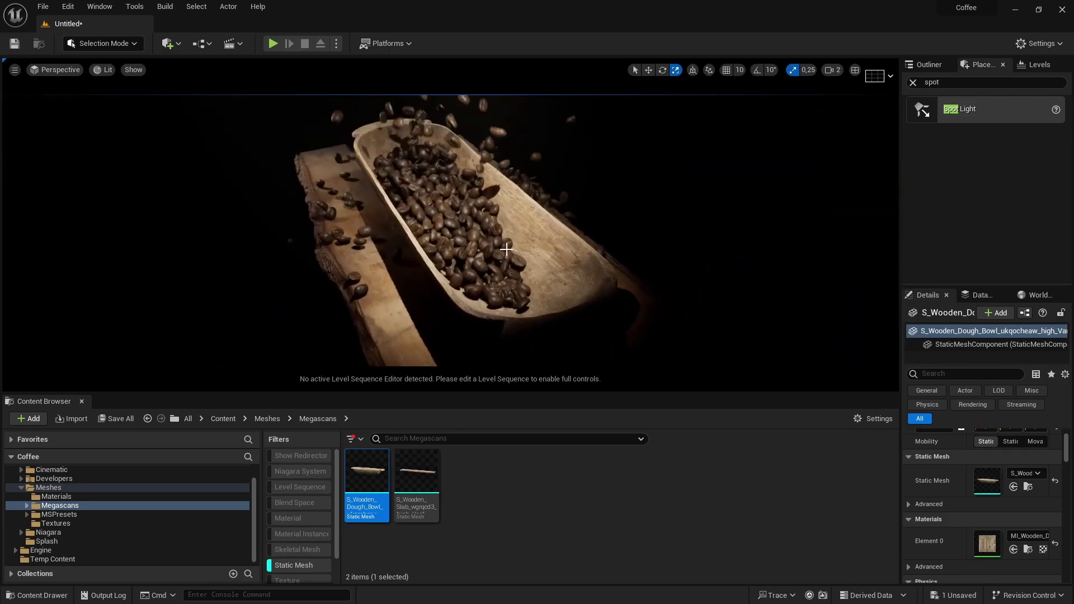
Scale the wooden dough bowl down so the slabs show on both sides of it
{"action": "right_click_drag", "start_coordinate": [430, 262], "coordinate": [431, 265]}
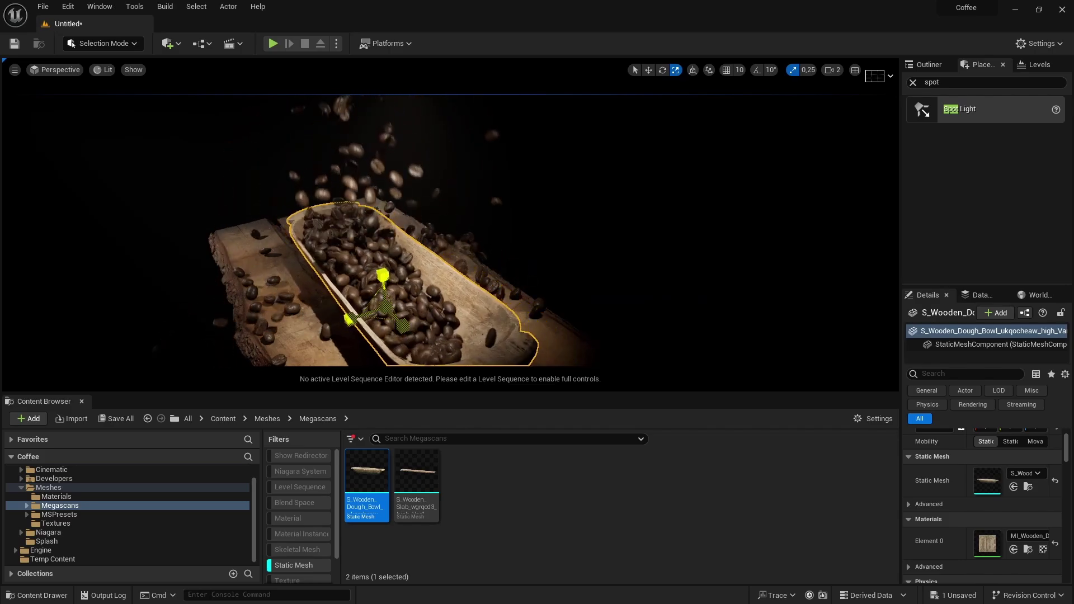
{"action": "key", "text": "a"}
{"action": "right_click_drag", "start_coordinate": [451, 300], "coordinate": [414, 280]}
{"action": "scroll", "coordinate": [452, 300], "scroll_direction": "up", "scroll_amount": 1}
{"action": "key", "text": "d"}
{"action": "scroll", "coordinate": [452, 300], "scroll_direction": "down", "scroll_amount": 1}
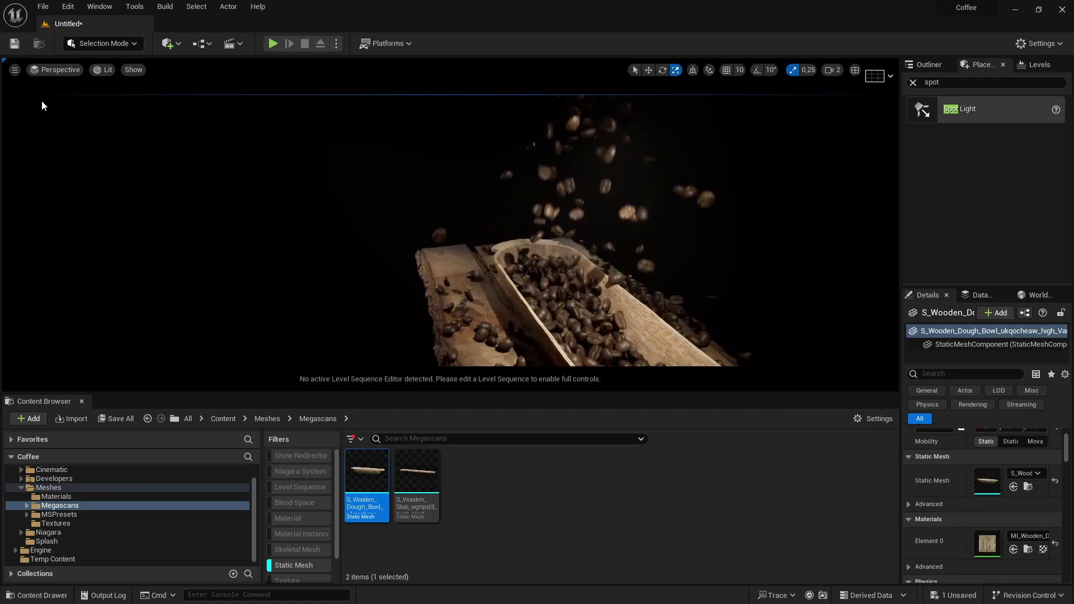
Turn on the frame rate display in the level viewport and frame the bean stream above the bowl
{"action": "left_click", "coordinate": [15, 69]}
{"action": "left_click", "coordinate": [51, 121]}
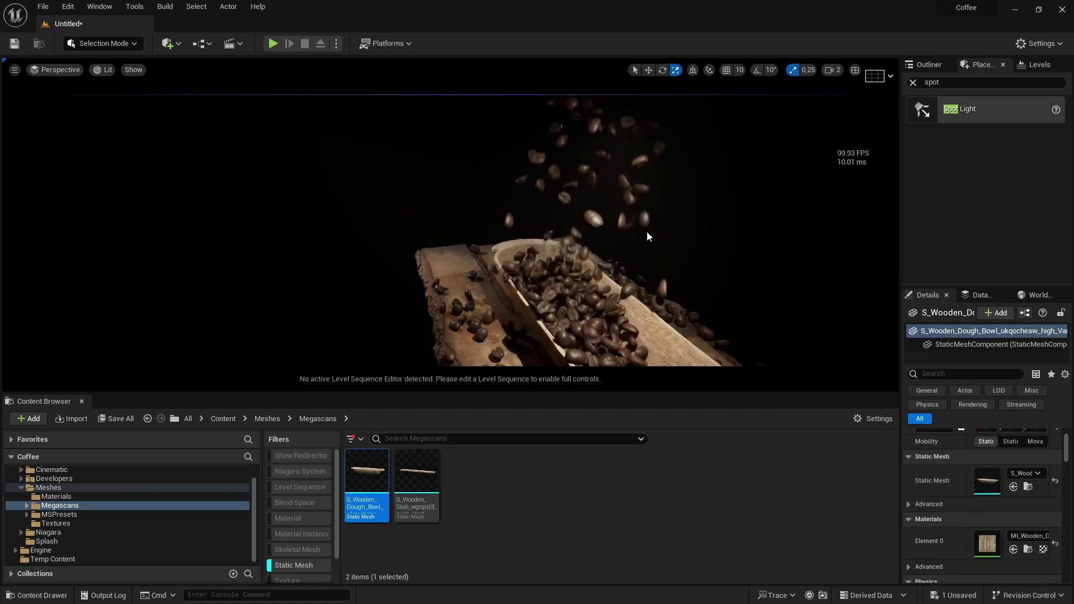
{"action": "right_click_drag", "start_coordinate": [647, 233], "coordinate": [666, 218]}
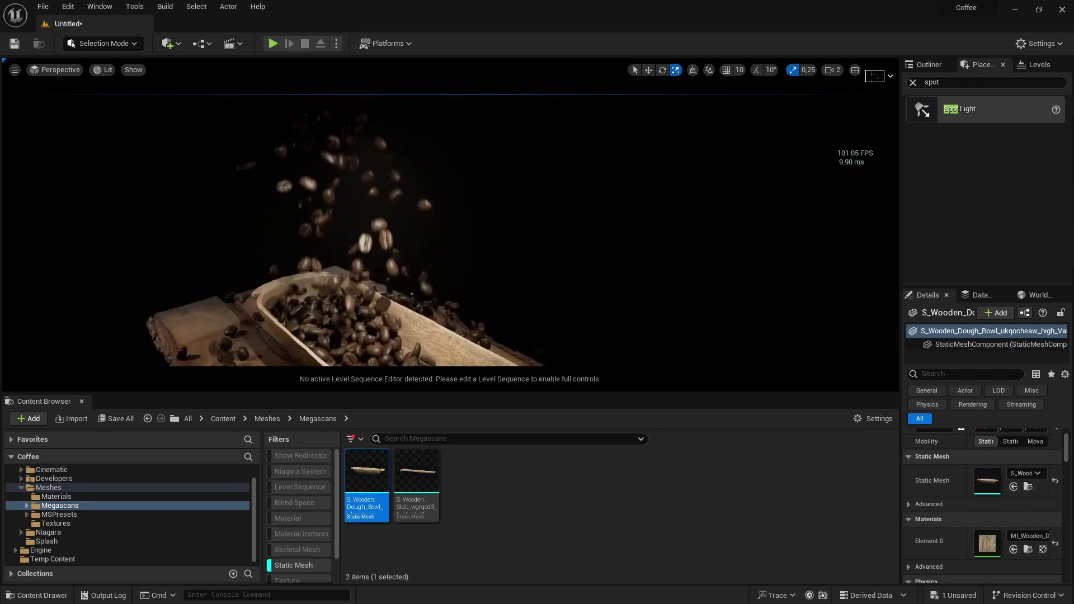
Open the BASIC_PBD actor's Niagara system for a brief look, then return to a close view of the filled bowl
{"action": "left_click", "coordinate": [402, 312]}
{"action": "double_click", "coordinate": [983, 464]}
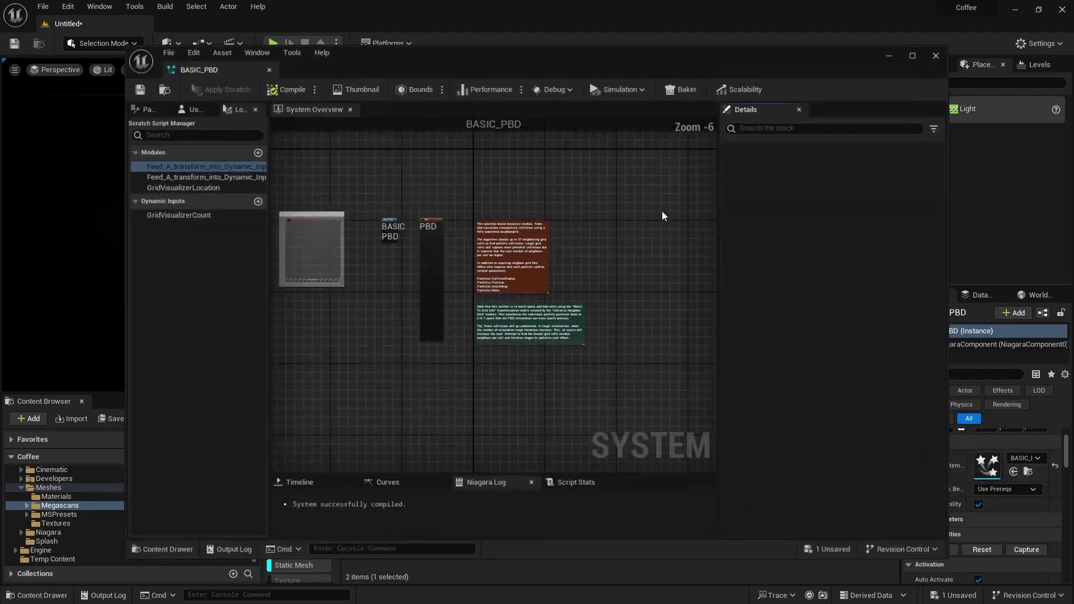
{"action": "left_click", "coordinate": [402, 42]}
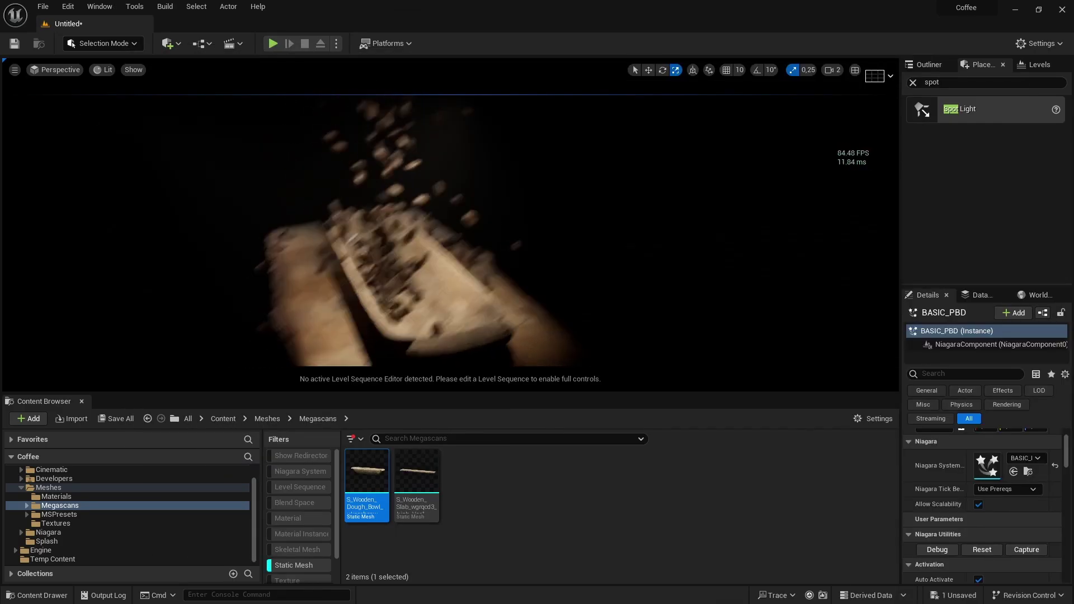
{"action": "right_click_drag", "start_coordinate": [450, 231], "coordinate": [511, 239]}
{"action": "scroll", "coordinate": [450, 231], "scroll_direction": "down", "scroll_amount": 4}
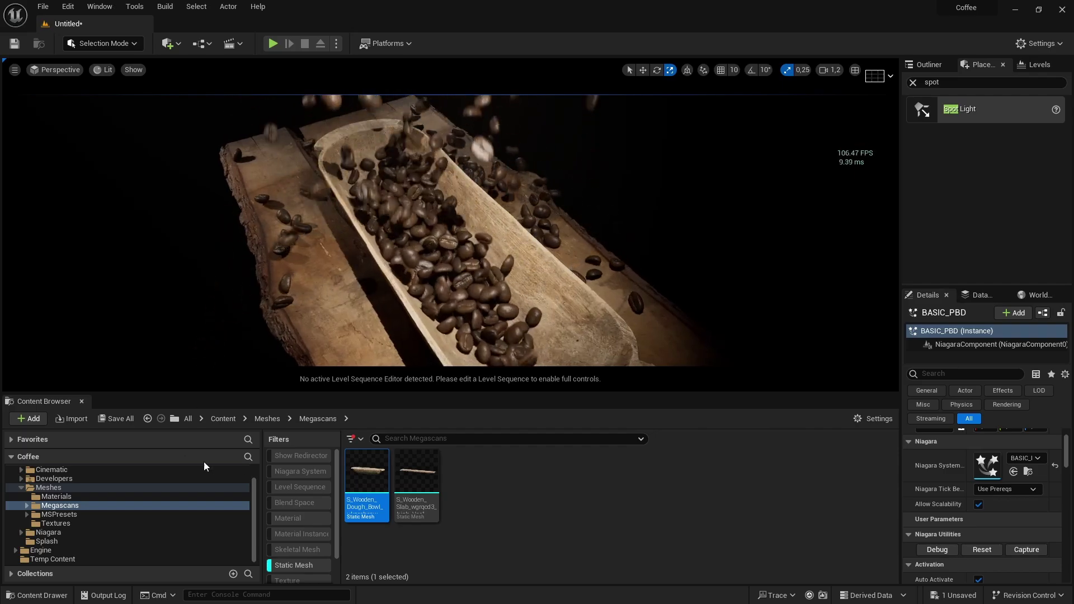
Clear the Static Mesh filter in the Content folder and create a level sequence there named Coffee_Tut_Master
{"action": "scroll", "coordinate": [100, 512], "scroll_direction": "up", "scroll_amount": 2}
{"action": "left_click", "coordinate": [43, 479]}
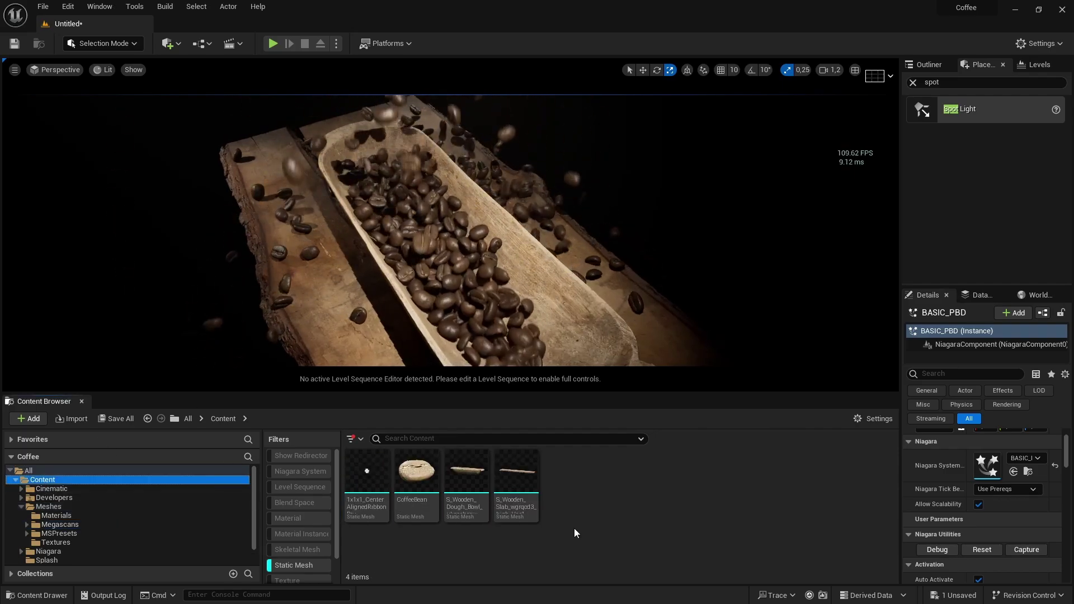
{"action": "right_click", "coordinate": [726, 495]}
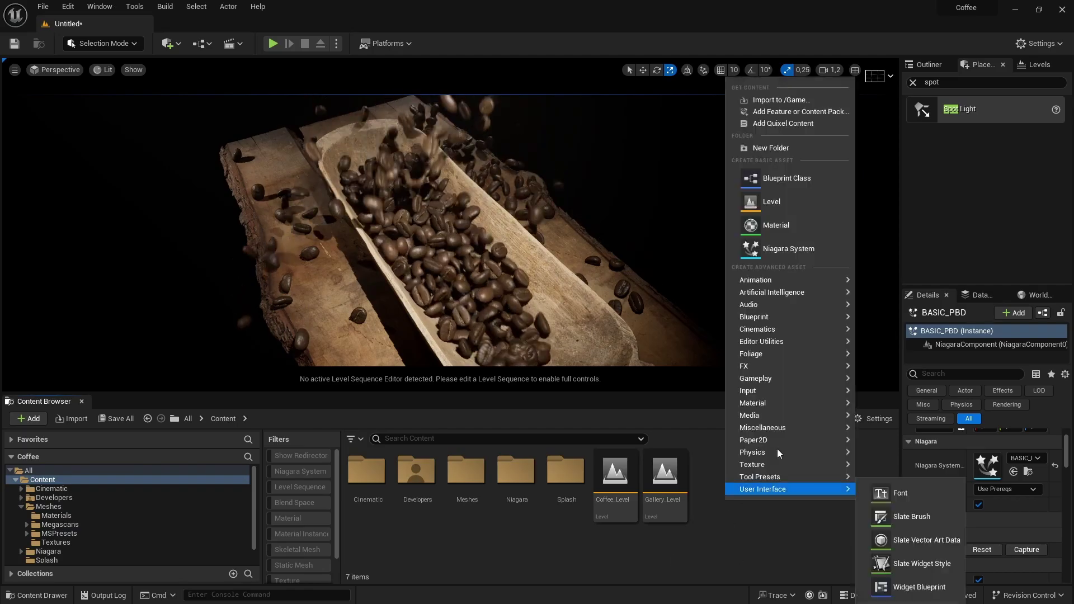
{"action": "mouse_move", "coordinate": [779, 281]}
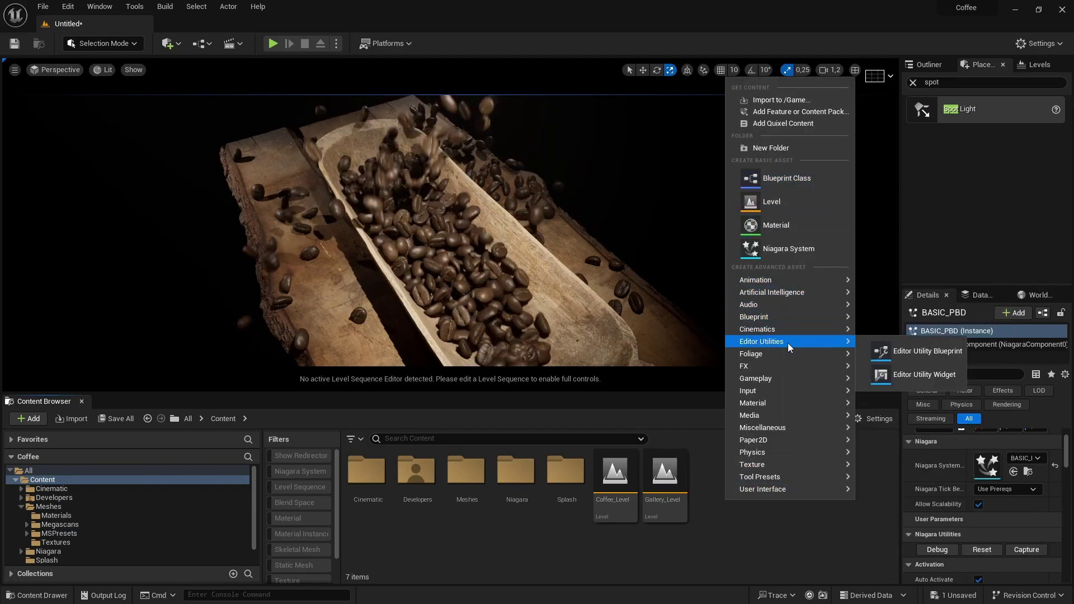
{"action": "mouse_move", "coordinate": [784, 330]}
{"action": "left_click", "coordinate": [918, 362]}
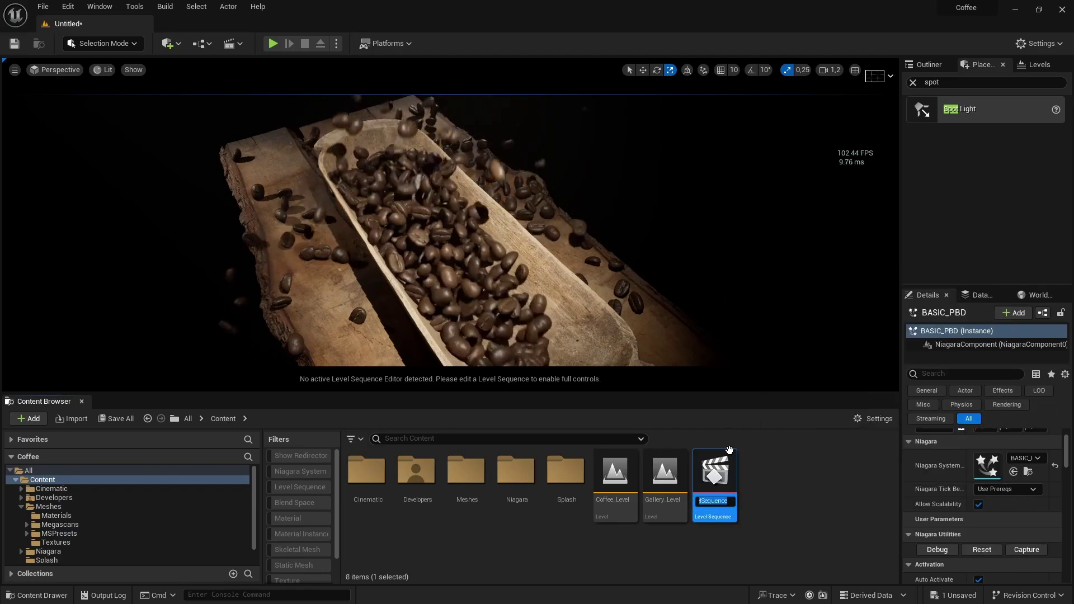
{"action": "type", "text": "Coffee"}
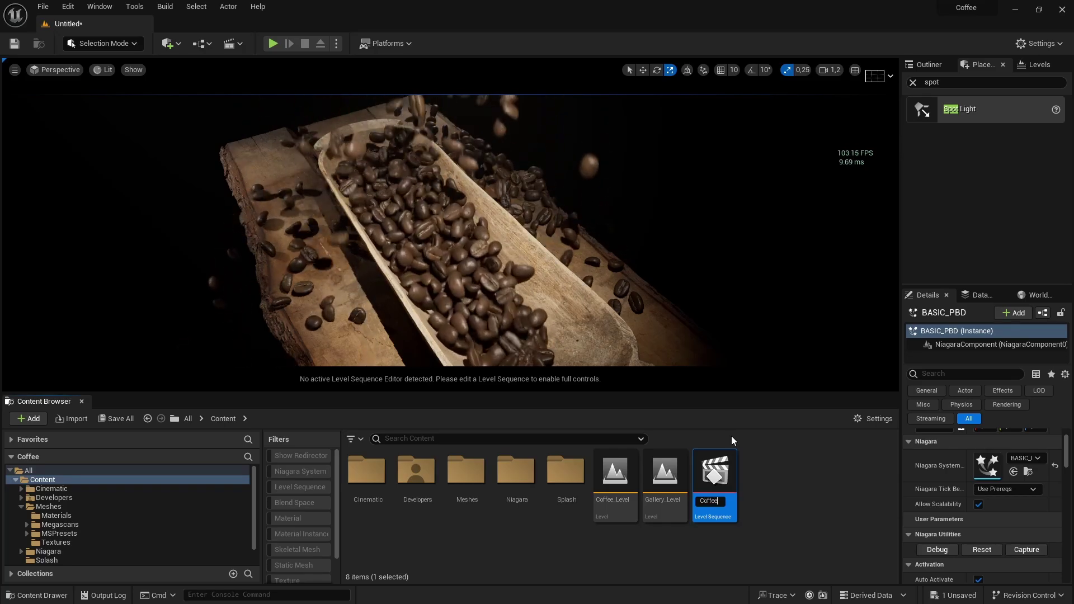
{"action": "type", "text": "_Tut"}
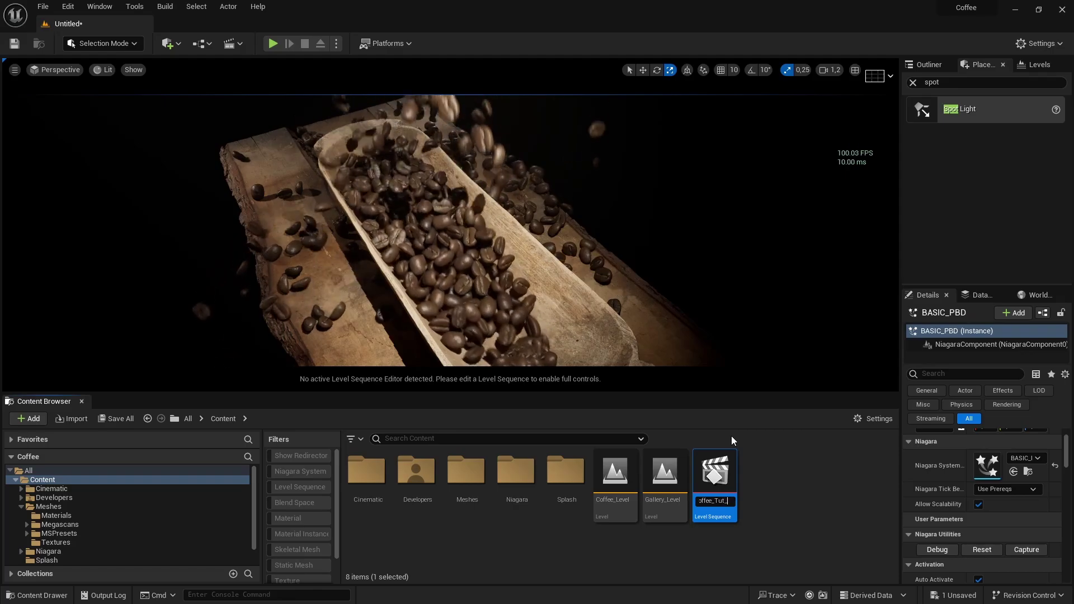
{"action": "type", "text": "_"}
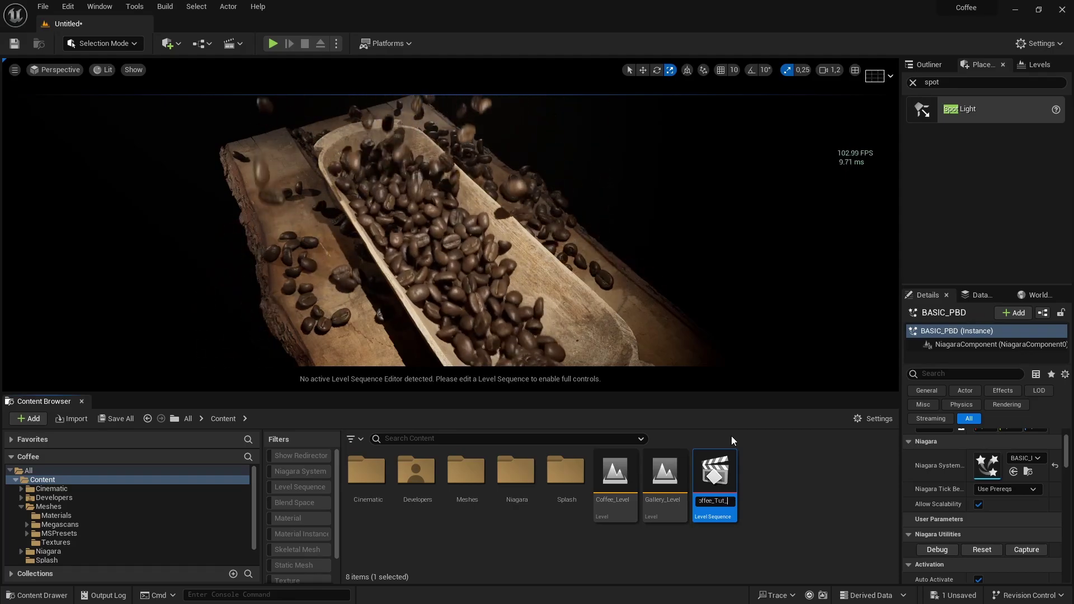
{"action": "type", "text": "Master"}
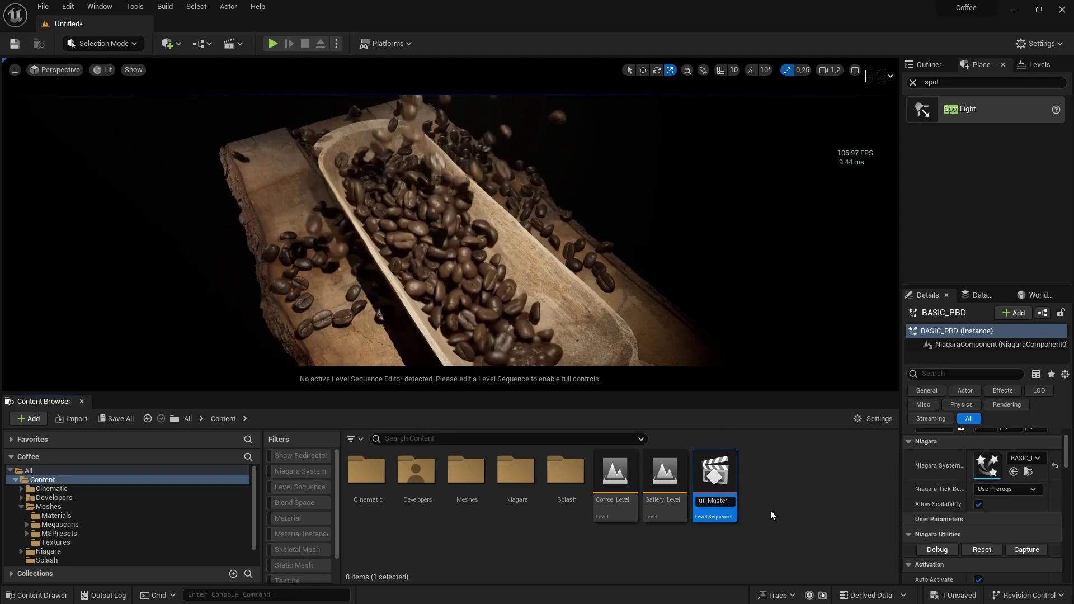
{"action": "key", "text": "Return"}
Open the Coffee_Tut_Master sequence and add the BASIC_PBD actor to it as a track
{"action": "double_click", "coordinate": [662, 476]}
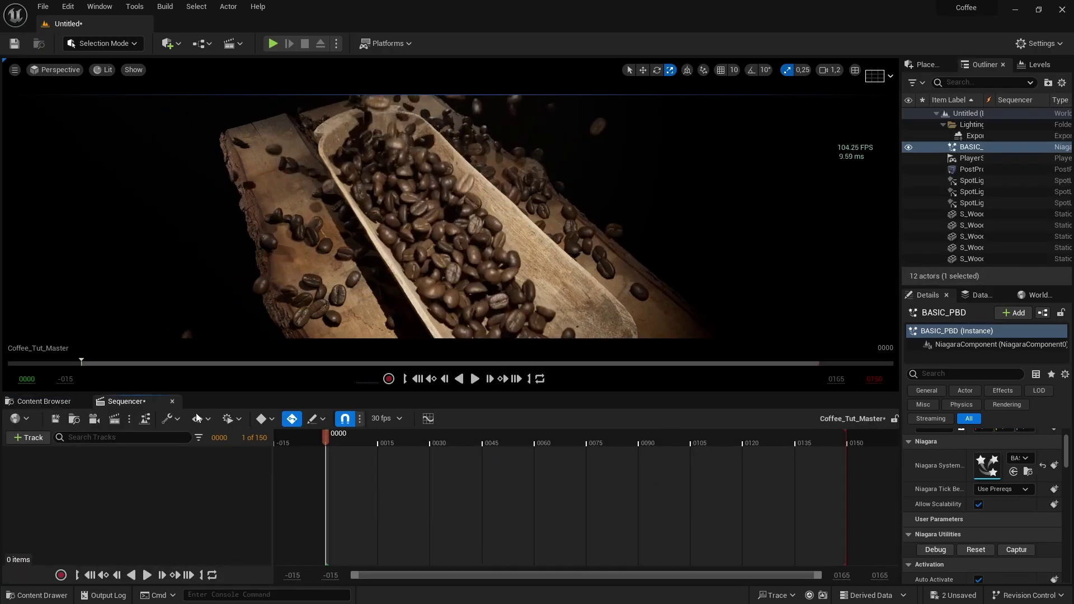
{"action": "left_click", "coordinate": [28, 437]}
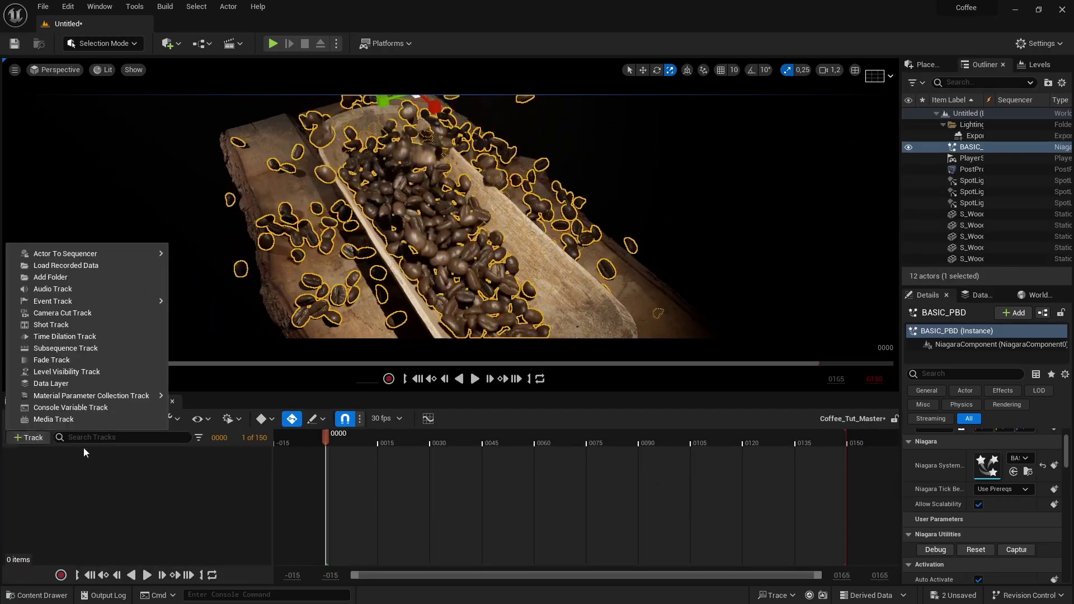
{"action": "mouse_move", "coordinate": [113, 253]}
{"action": "left_click", "coordinate": [229, 258]}
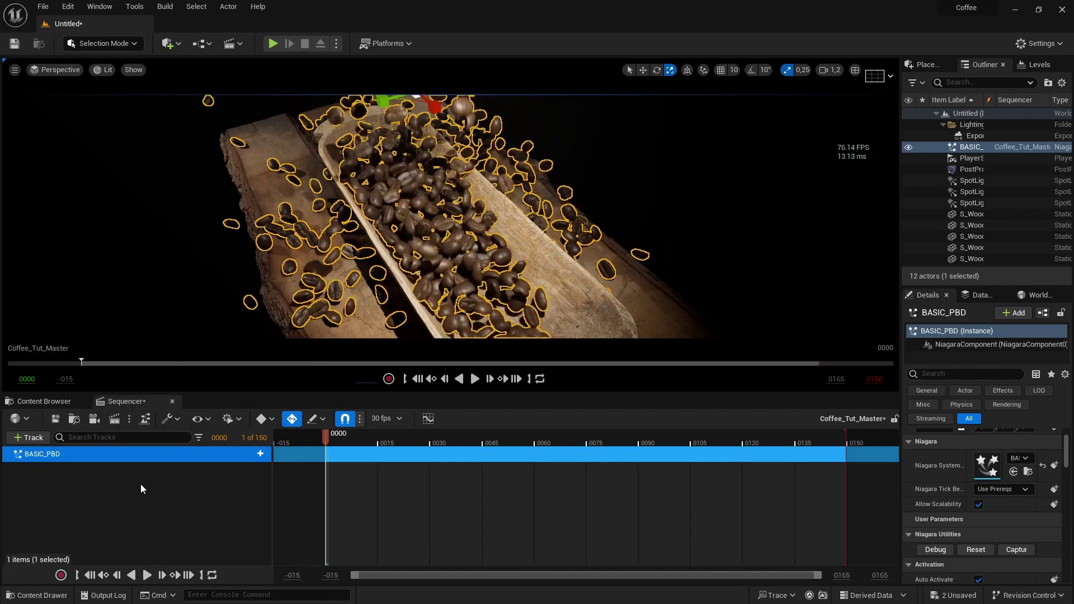
{"action": "left_click", "coordinate": [91, 491]}
{"action": "right_click_drag", "start_coordinate": [391, 263], "coordinate": [397, 235]}
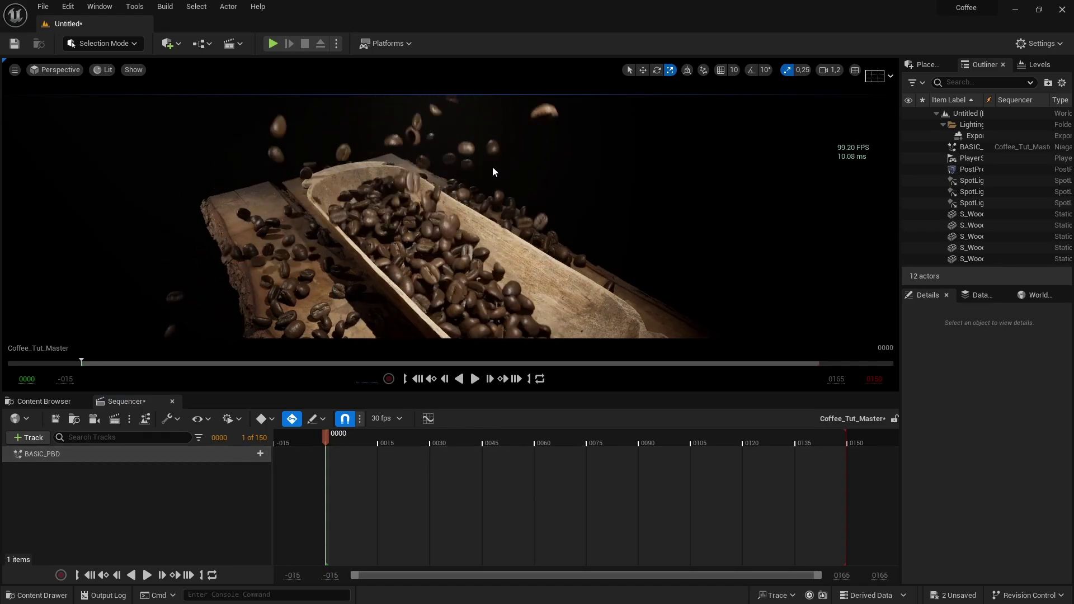
{"action": "left_click", "coordinate": [371, 179]}
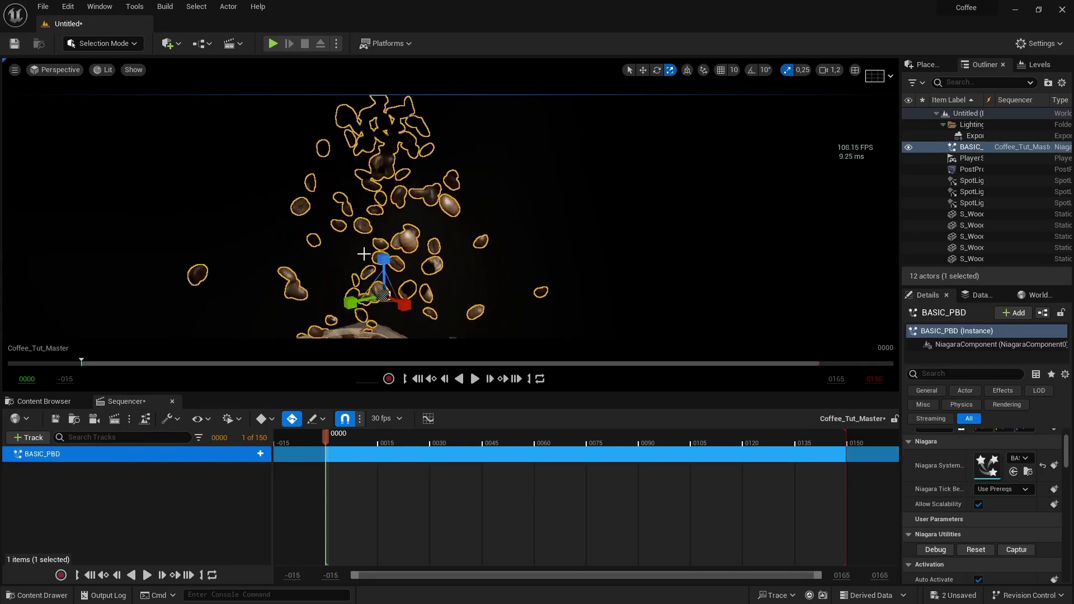
{"action": "right_click_drag", "start_coordinate": [418, 233], "coordinate": [407, 302]}
{"action": "key", "text": "g"}
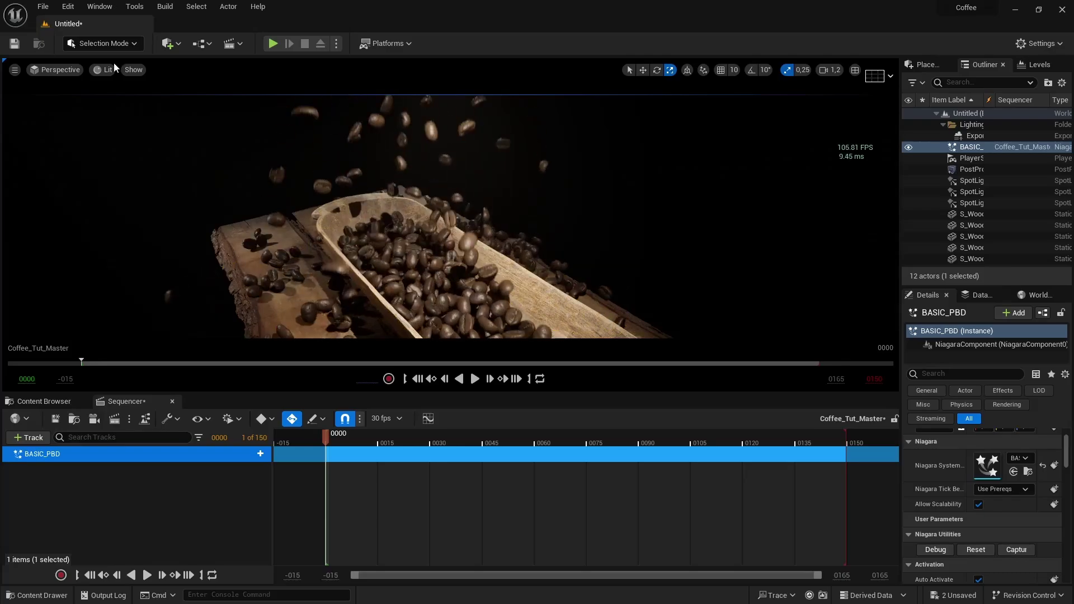
Search the plugins for "chaos ca" to check that ChaosCaching is enabled, and close the plugin list
{"action": "left_click", "coordinate": [68, 7]}
{"action": "left_click", "coordinate": [94, 180]}
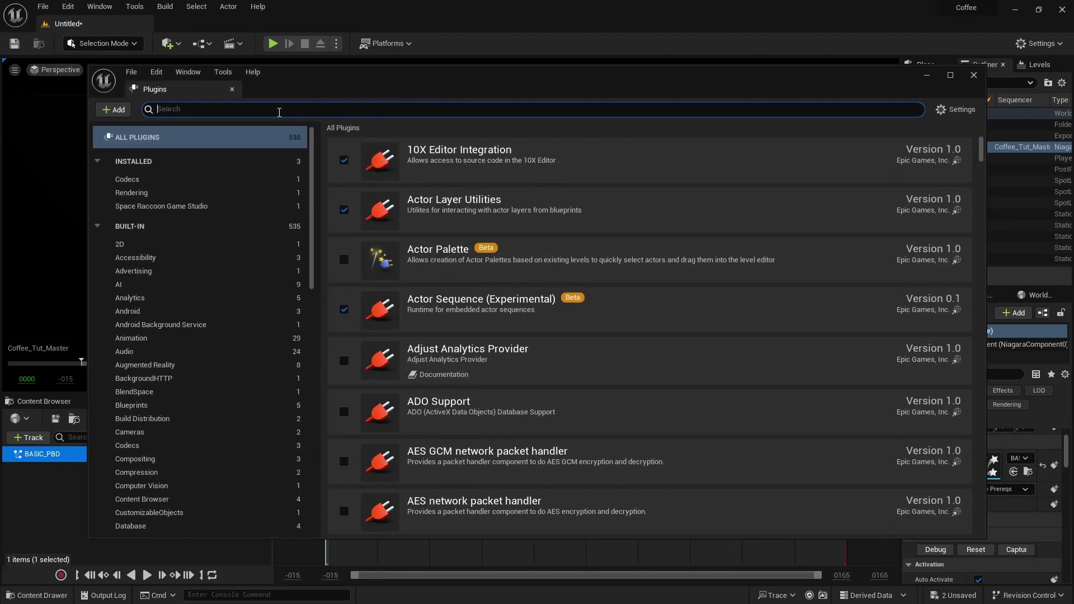
{"action": "type", "text": "chaos ca"}
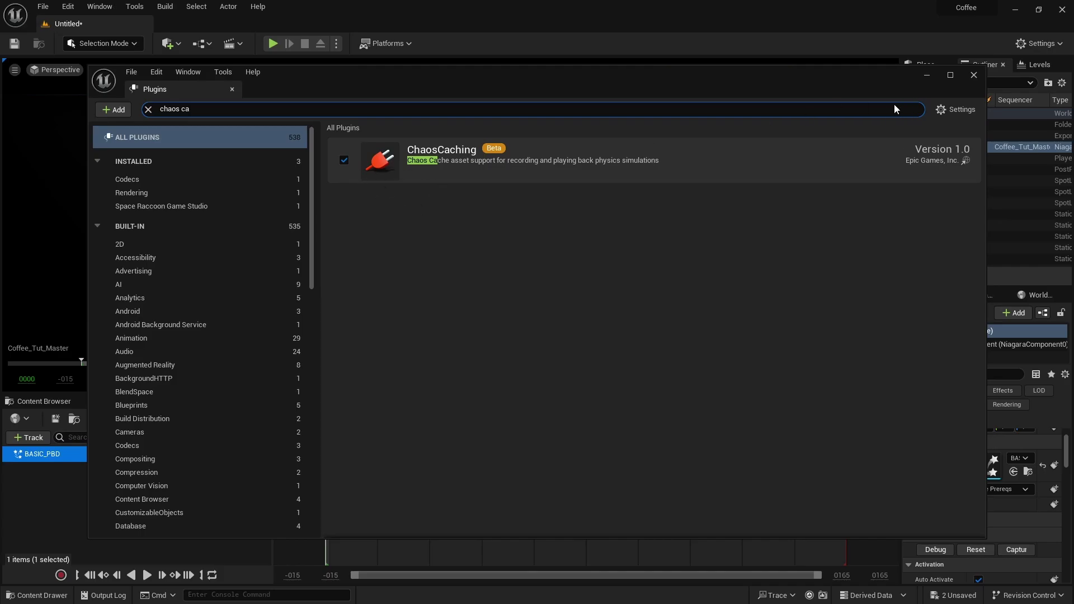
{"action": "left_click", "coordinate": [973, 75]}
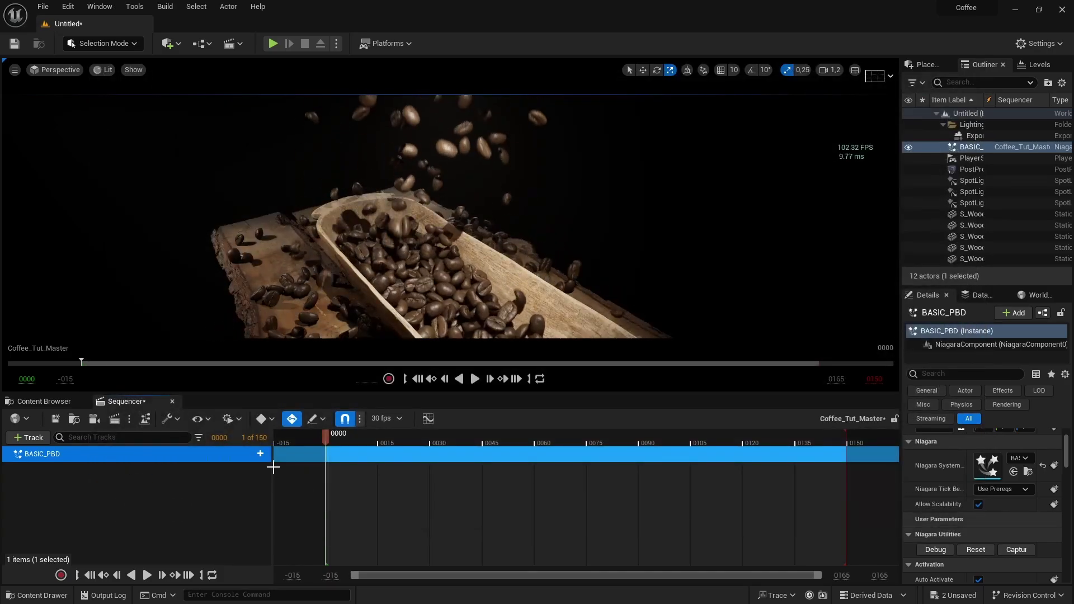
Add NiagaraComponent0 under the BASIC_PBD track and give it a Niagara System Life Cycle Track
{"action": "left_click", "coordinate": [260, 454]}
{"action": "mouse_move", "coordinate": [279, 482]}
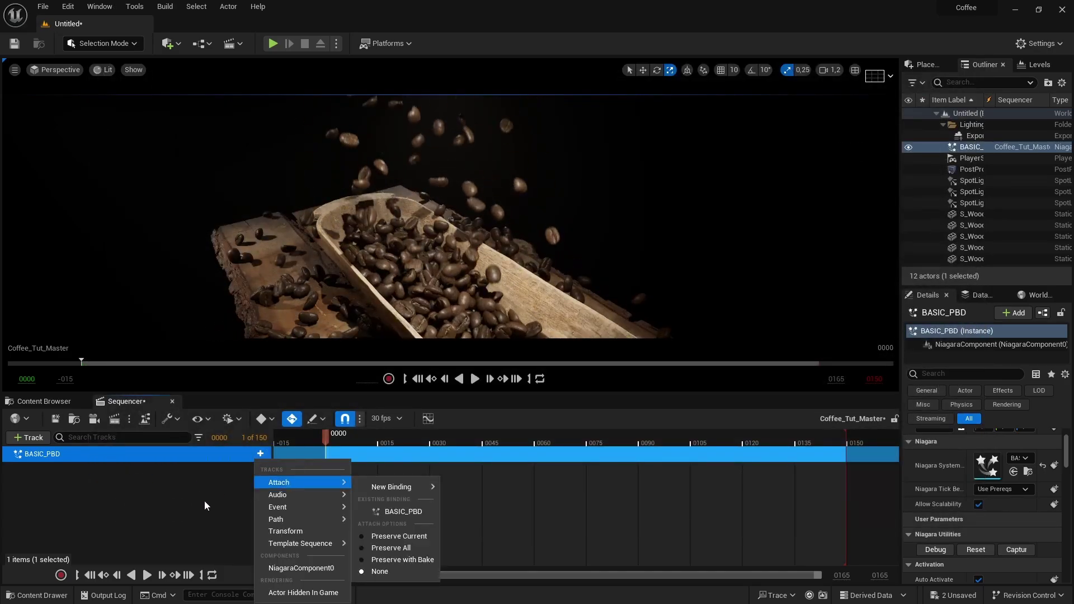
{"action": "left_click", "coordinate": [307, 567]}
{"action": "left_click", "coordinate": [147, 470]}
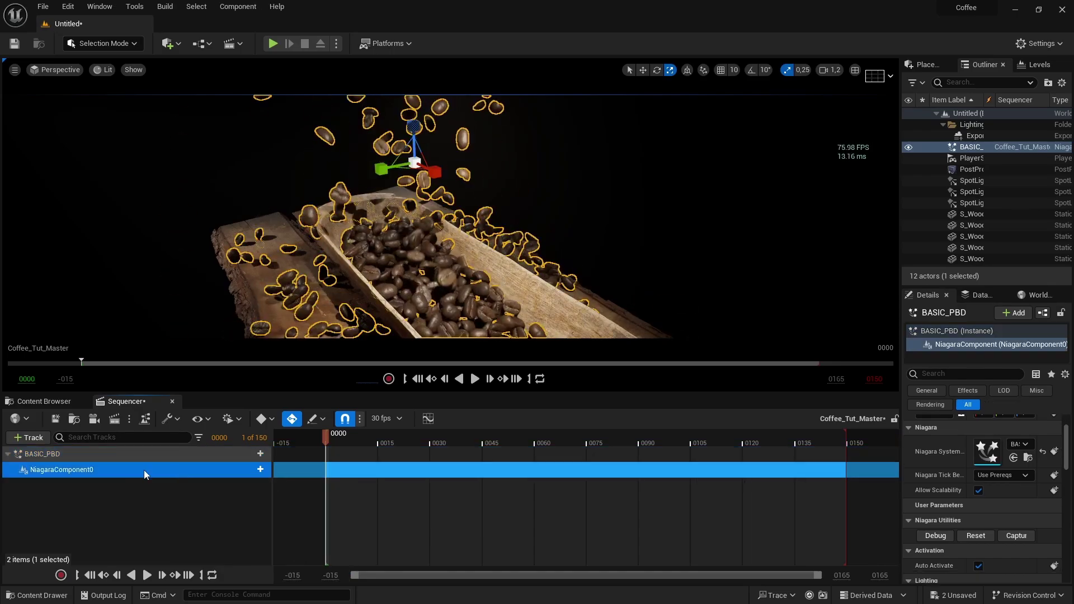
{"action": "left_click", "coordinate": [260, 469]}
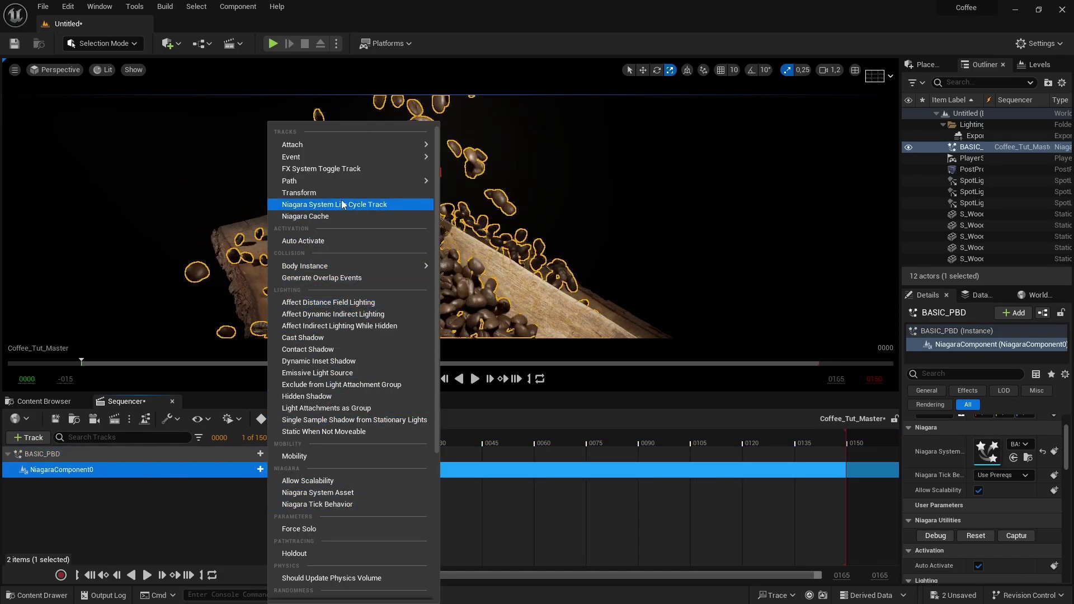
{"action": "left_click", "coordinate": [360, 205]}
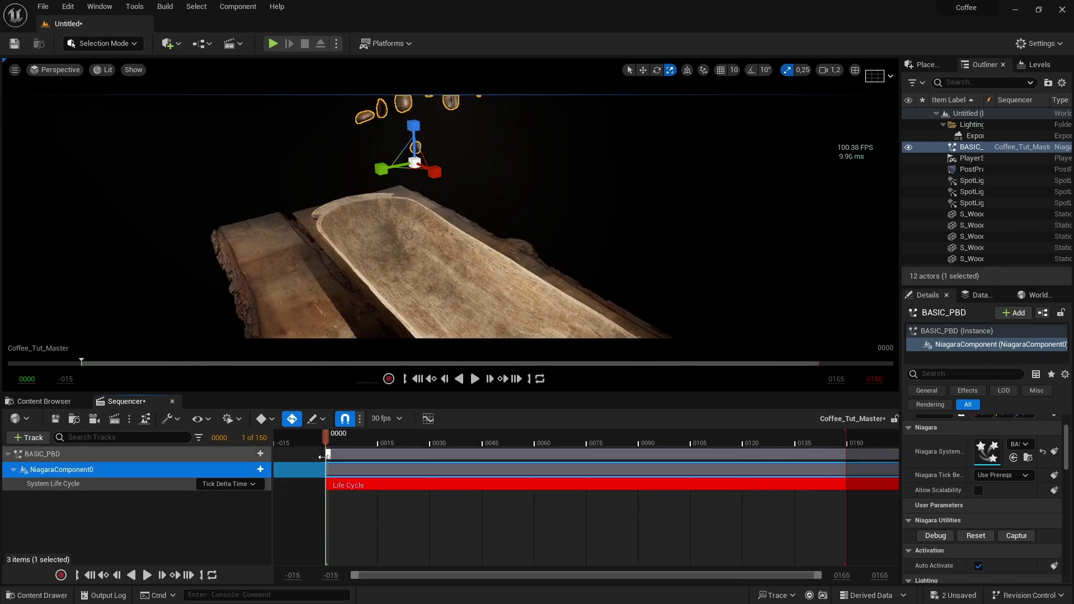
Scrub around the start of the sequence and set the System Life Cycle track's age update mode to Desired Age
{"action": "left_click_drag", "start_coordinate": [323, 445], "coordinate": [307, 446]}
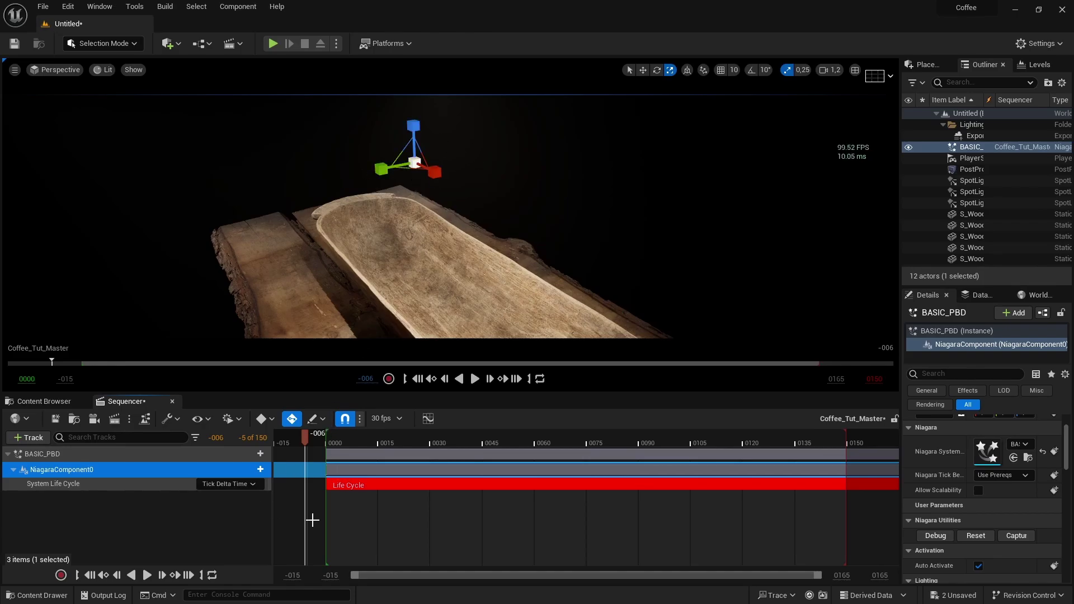
{"action": "left_click", "coordinate": [139, 485]}
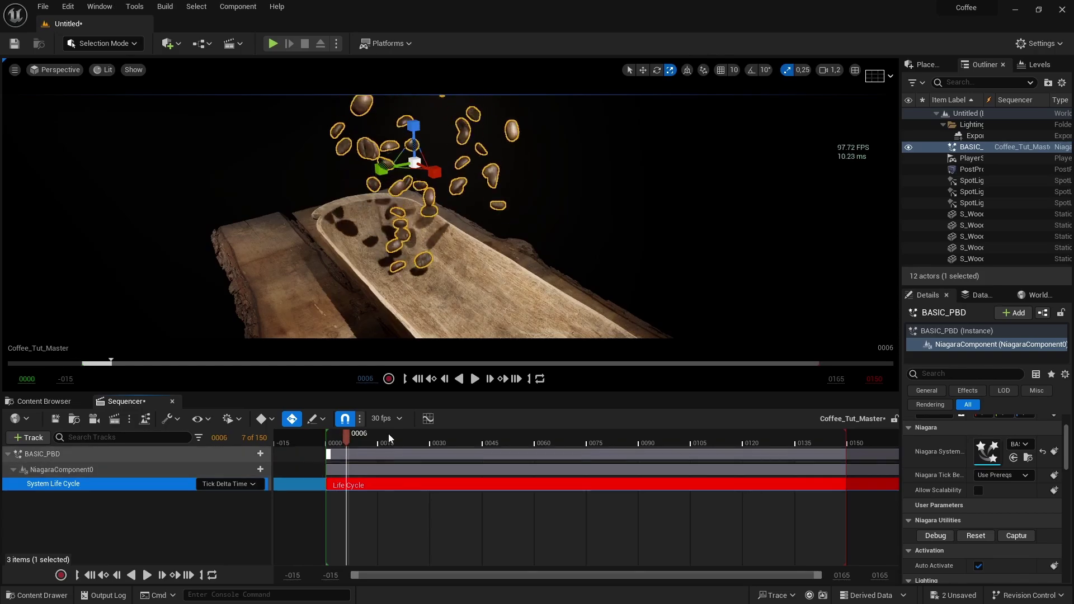
{"action": "right_click_drag", "start_coordinate": [425, 268], "coordinate": [425, 224]}
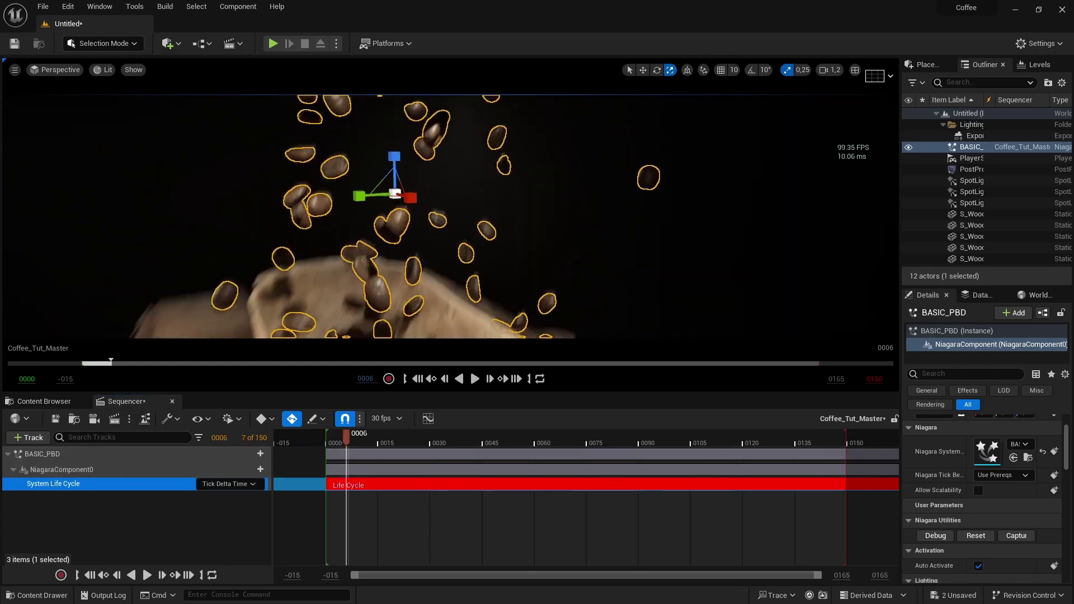
{"action": "left_click", "coordinate": [243, 485]}
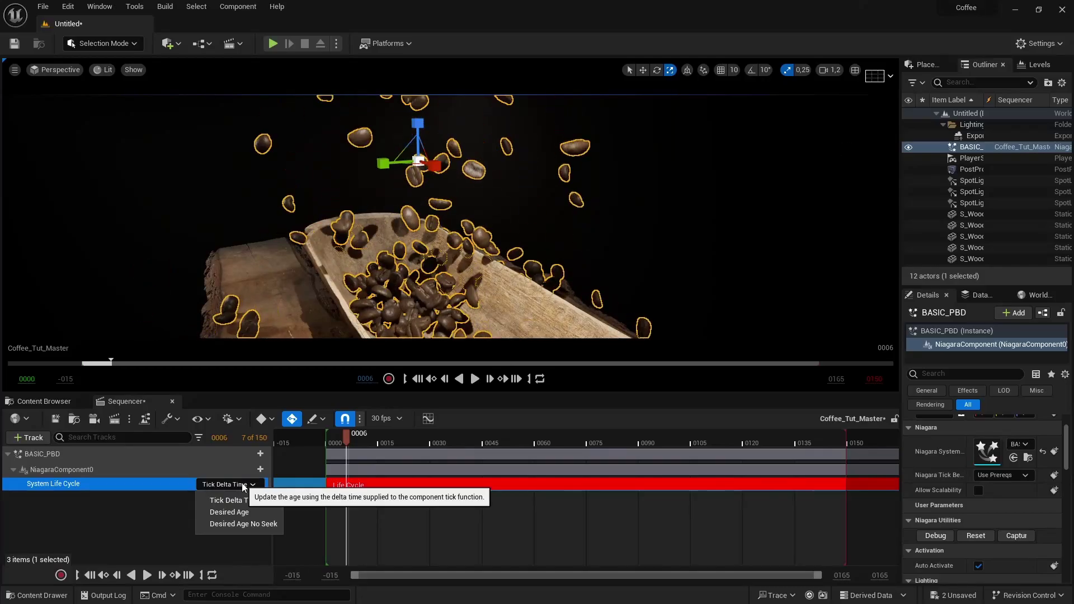
{"action": "left_click", "coordinate": [230, 511]}
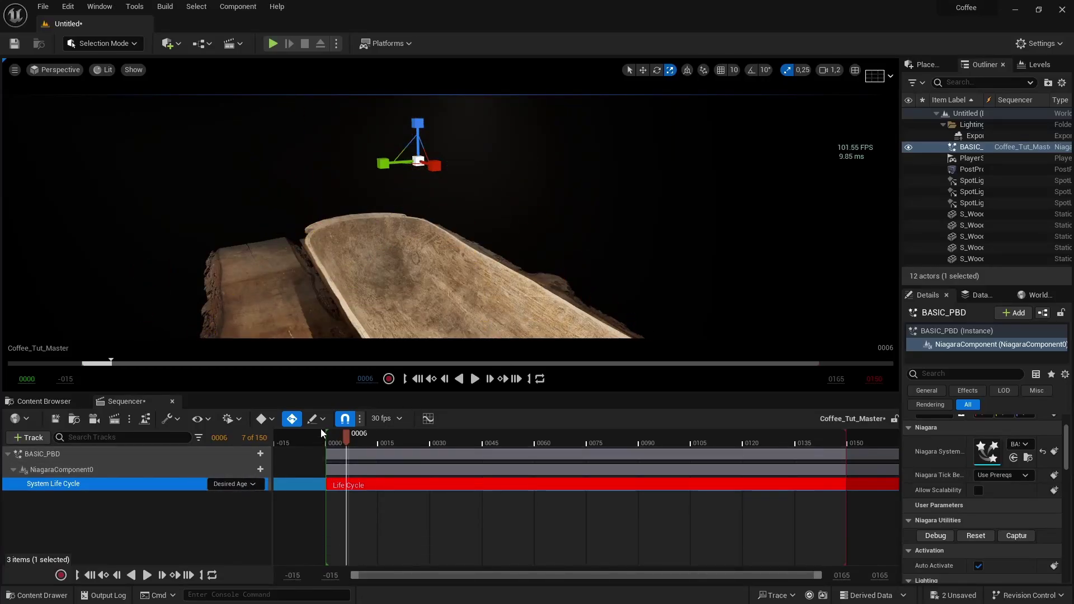
Scrub the sequence to frame 128 and examine the simulated beans around the bowl from several angles
{"action": "left_click_drag", "start_coordinate": [320, 437], "coordinate": [773, 466]}
{"action": "left_click_drag", "start_coordinate": [507, 261], "coordinate": [551, 264], "text": "alt"}
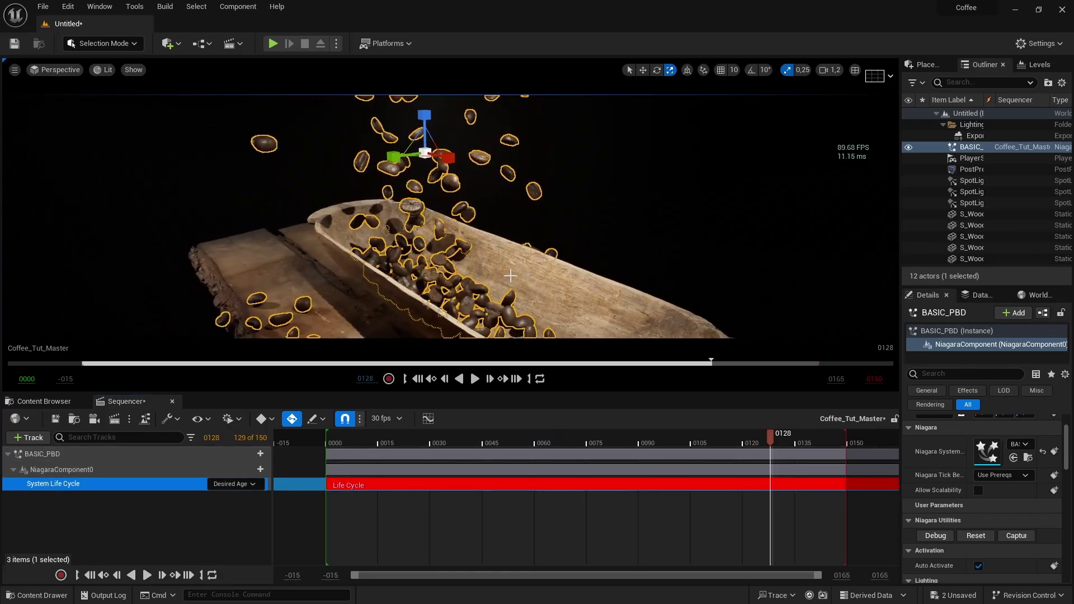
{"action": "key", "text": "g"}
{"action": "key", "text": "g"}
{"action": "key", "text": "g"}
{"action": "key", "text": "d"}
{"action": "mouse_move", "coordinate": [507, 261]}
{"action": "right_mouse_down"}
{"action": "mouse_move", "coordinate": [475, 252]}
{"action": "mouse_move", "coordinate": [473, 274]}
{"action": "mouse_move", "coordinate": [520, 255]}
{"action": "mouse_move", "coordinate": [551, 257]}
{"action": "mouse_move", "coordinate": [551, 274]}
{"action": "mouse_move", "coordinate": [515, 275]}
{"action": "right_mouse_up"}
{"action": "key", "text": "a"}
{"action": "scroll", "coordinate": [507, 261], "scroll_direction": "up", "scroll_amount": 3}
{"action": "key", "text": "a"}
{"action": "key", "text": "s"}
{"action": "key", "text": "d"}
{"action": "right_click_drag", "start_coordinate": [469, 242], "coordinate": [464, 239]}
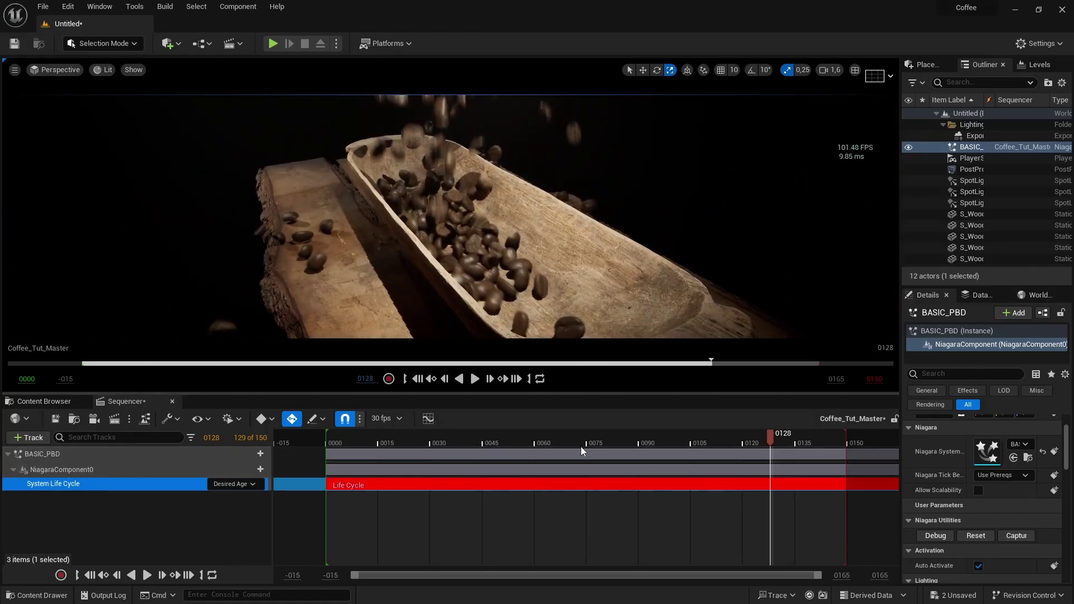
Add a Niagara Cache track to NiagaraComponent0 and record the BASIC_PBD simulation into it
{"action": "left_click", "coordinate": [309, 440]}
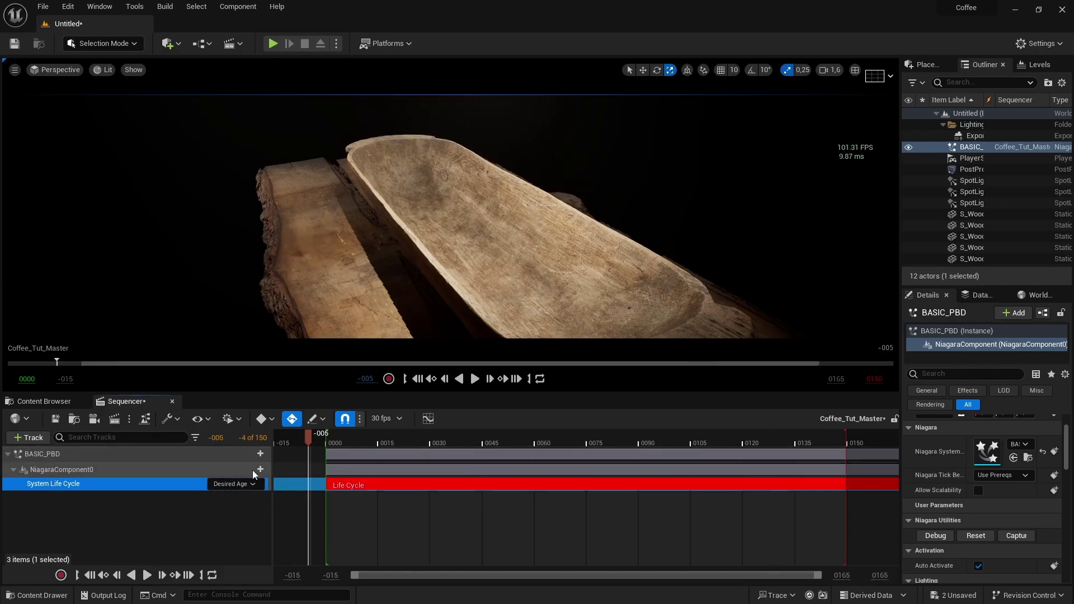
{"action": "left_click", "coordinate": [260, 469]}
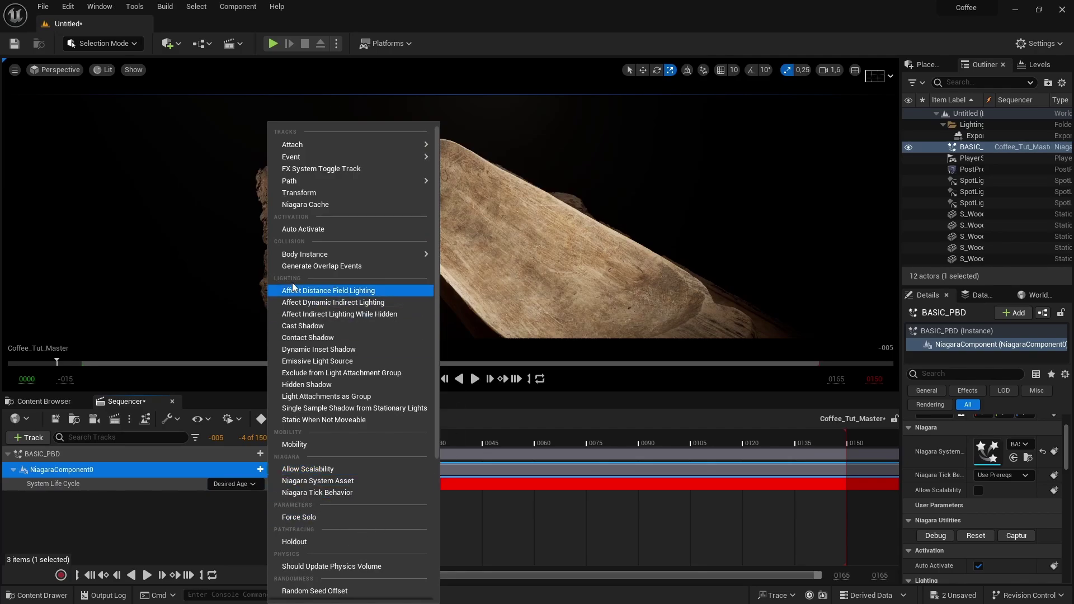
{"action": "left_click", "coordinate": [313, 205]}
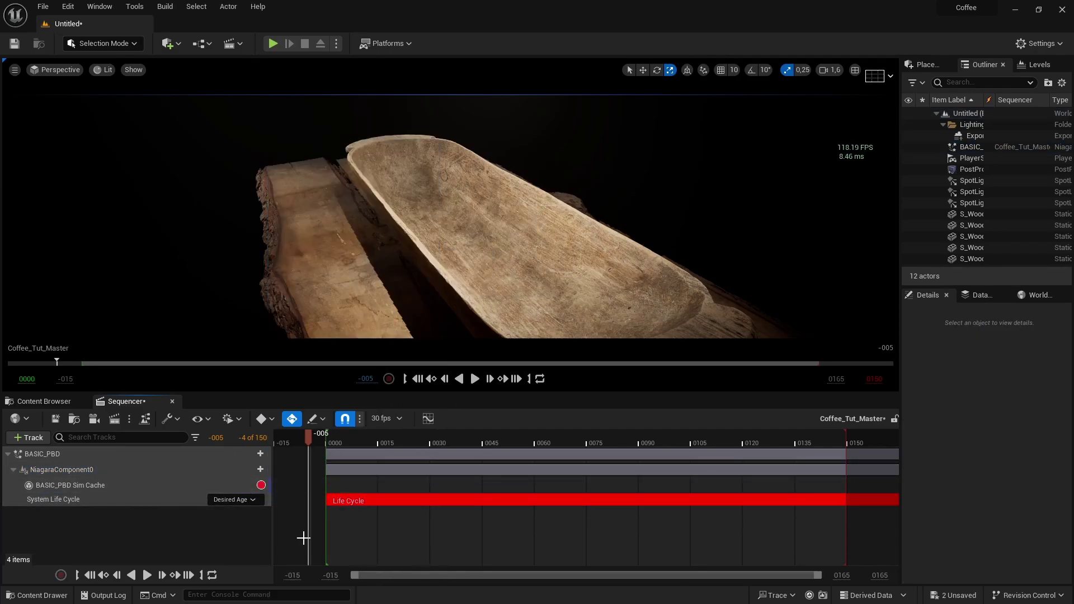
{"action": "left_click", "coordinate": [260, 485]}
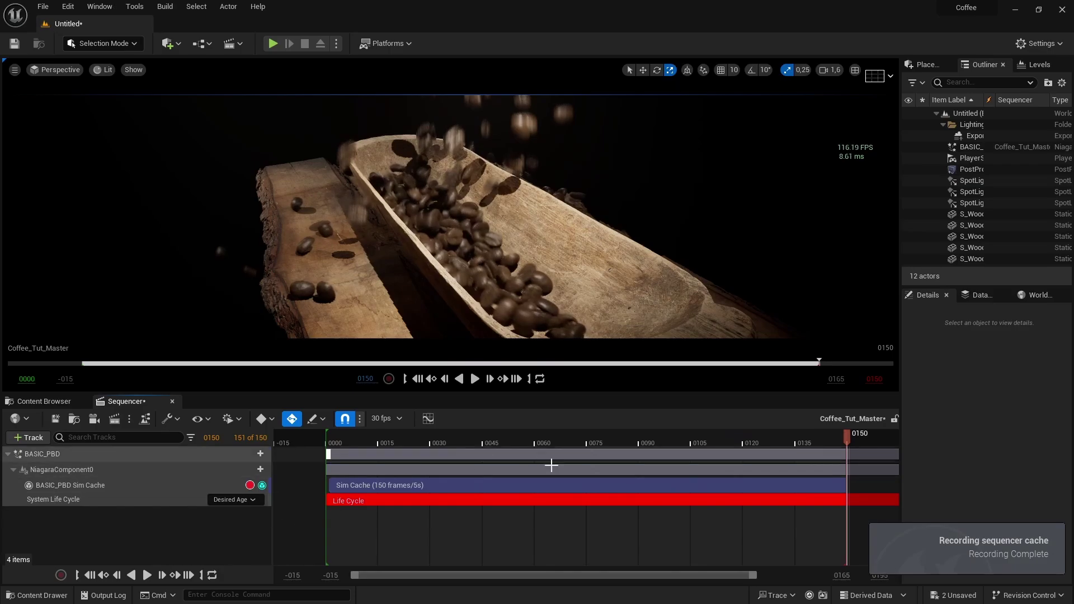
Scrub back and forth through the recorded sim cache to about frame 130 and examine the cached beans up close
{"action": "left_click_drag", "start_coordinate": [773, 437], "coordinate": [774, 472]}
{"action": "left_click_drag", "start_coordinate": [781, 325], "coordinate": [560, 325], "text": "alt"}
{"action": "mouse_move", "coordinate": [773, 443]}
{"action": "left_mouse_down"}
{"action": "mouse_move", "coordinate": [820, 436]}
{"action": "mouse_move", "coordinate": [791, 440]}
{"action": "left_mouse_up"}
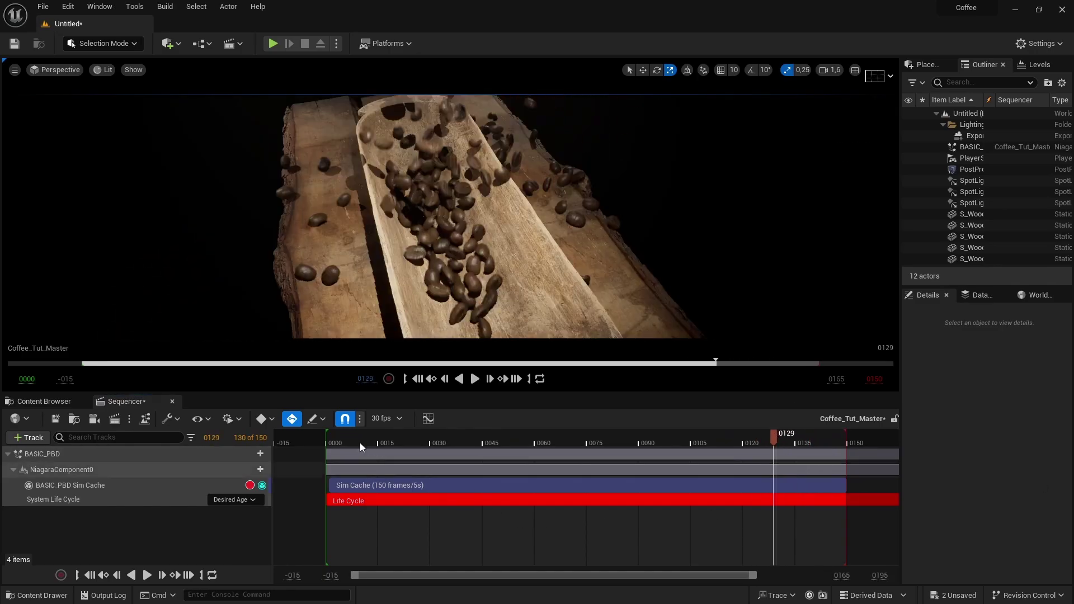
{"action": "left_click", "coordinate": [335, 445]}
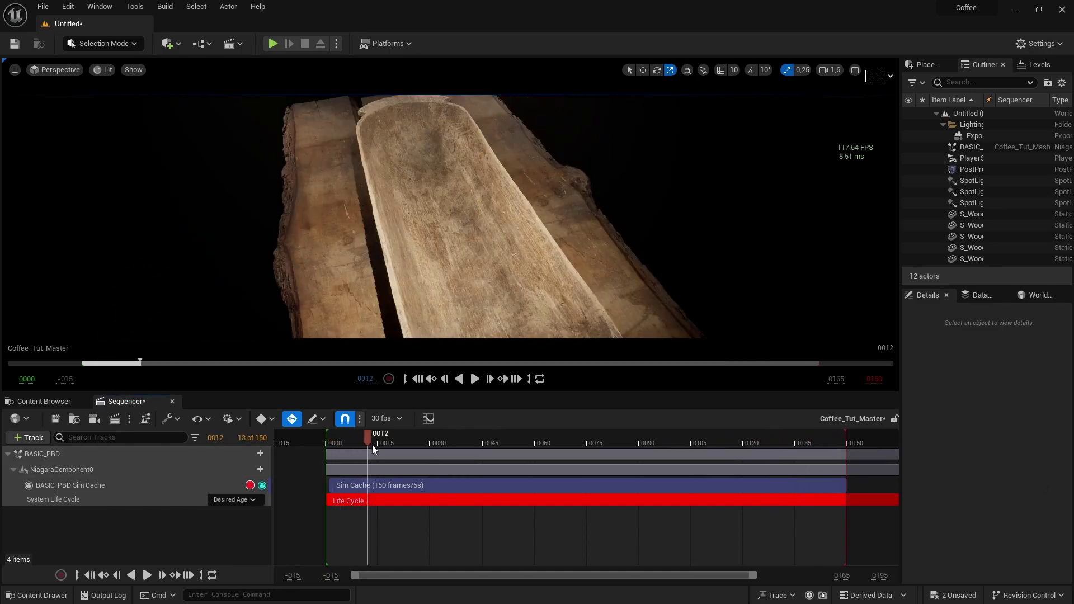
{"action": "left_click_drag", "start_coordinate": [373, 449], "coordinate": [627, 468]}
{"action": "left_click_drag", "start_coordinate": [755, 478], "coordinate": [779, 479]}
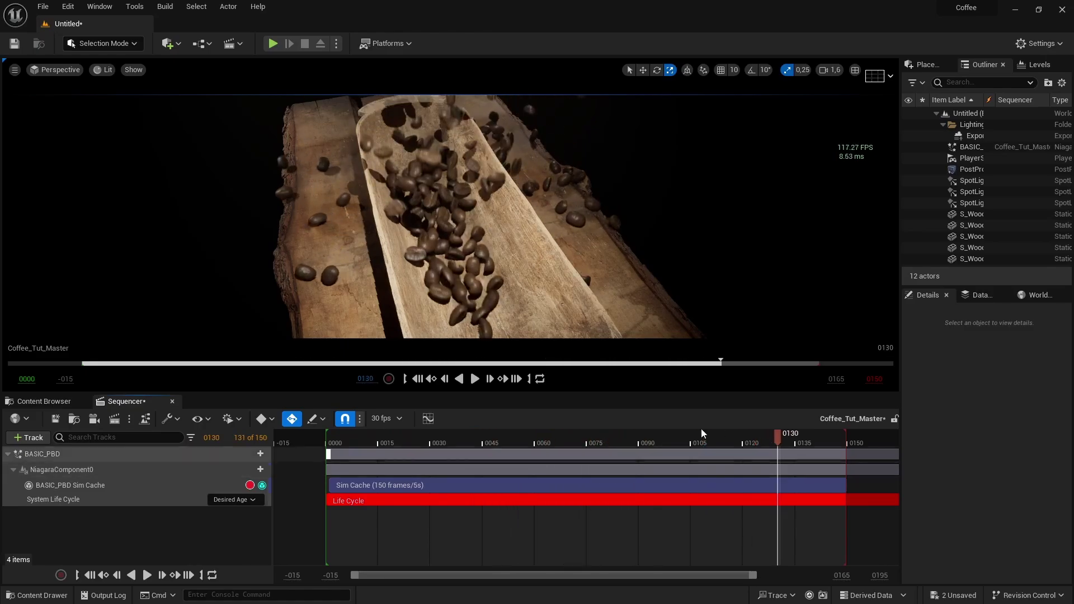
{"action": "right_click_drag", "start_coordinate": [604, 263], "coordinate": [459, 251]}
{"action": "right_click_drag", "start_coordinate": [830, 252], "coordinate": [816, 254]}
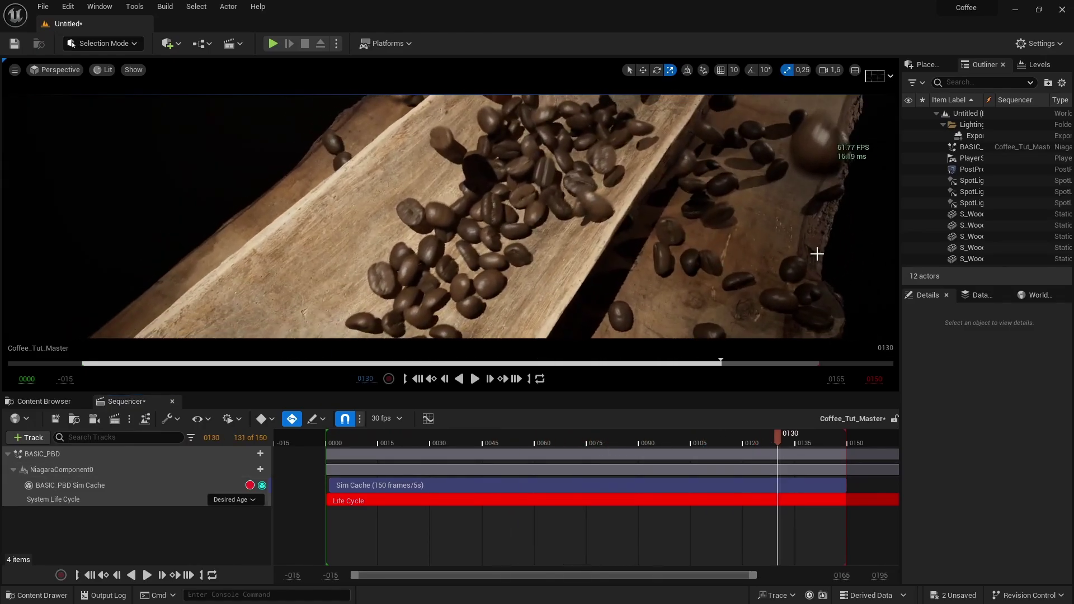
Select SpotLight, toggle its visibility to check its effect on the scene, and set its Source Radius to 560
{"action": "left_click_drag", "start_coordinate": [900, 235], "coordinate": [764, 234]}
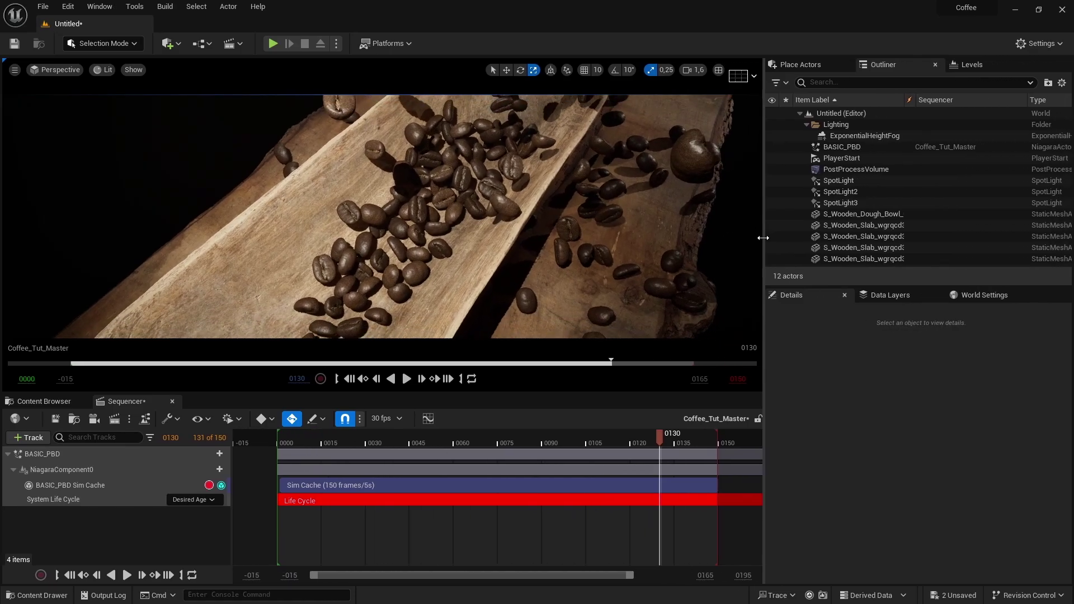
{"action": "left_click", "coordinate": [853, 205]}
{"action": "left_click", "coordinate": [853, 181]}
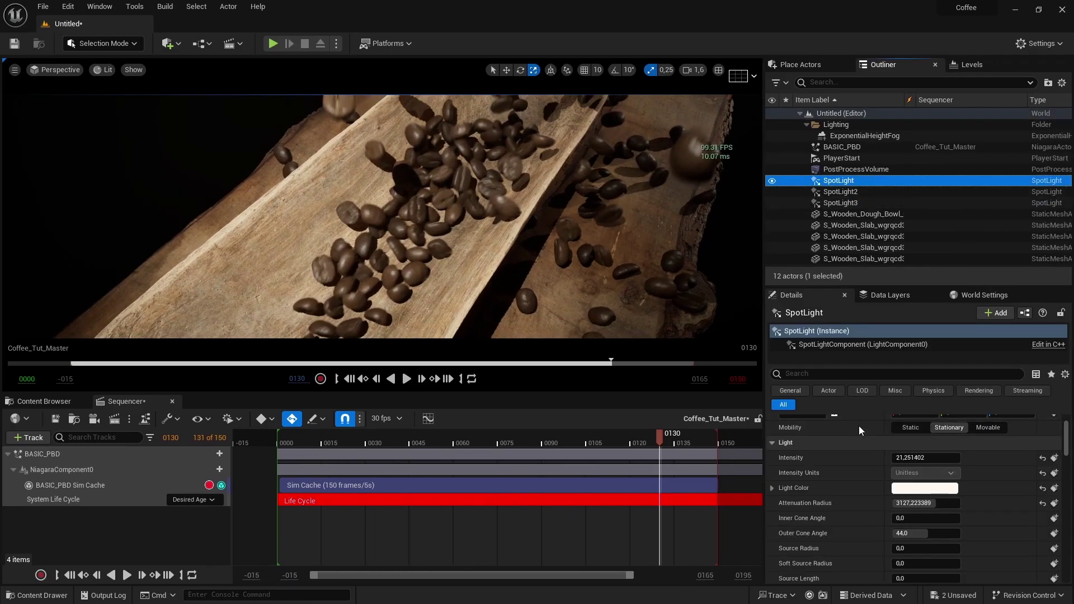
{"action": "right_click_drag", "start_coordinate": [613, 358], "coordinate": [613, 358]}
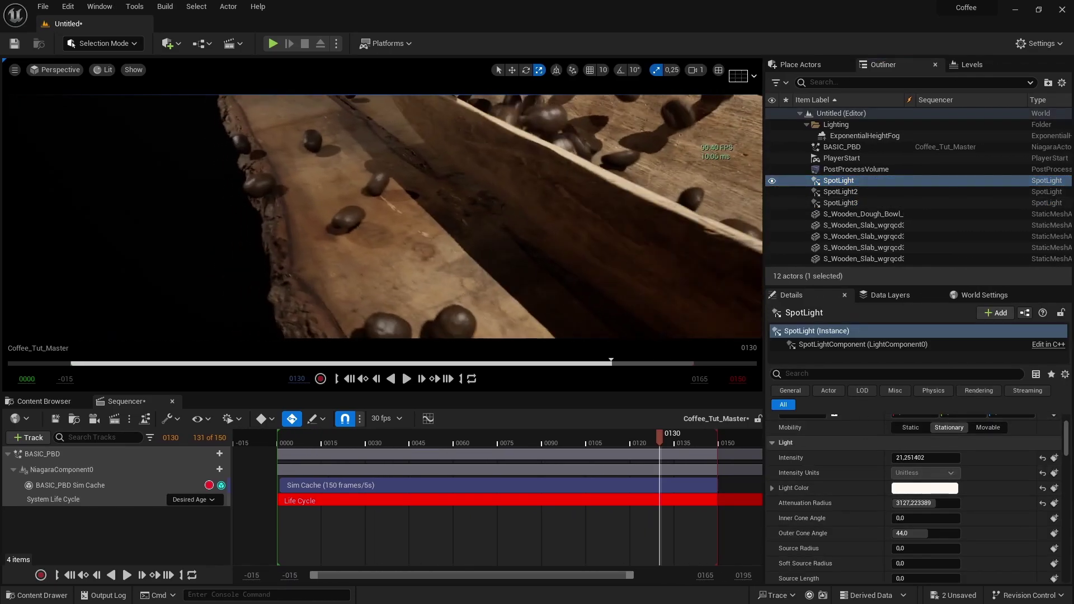
{"action": "right_click_drag", "start_coordinate": [382, 217], "coordinate": [405, 219]}
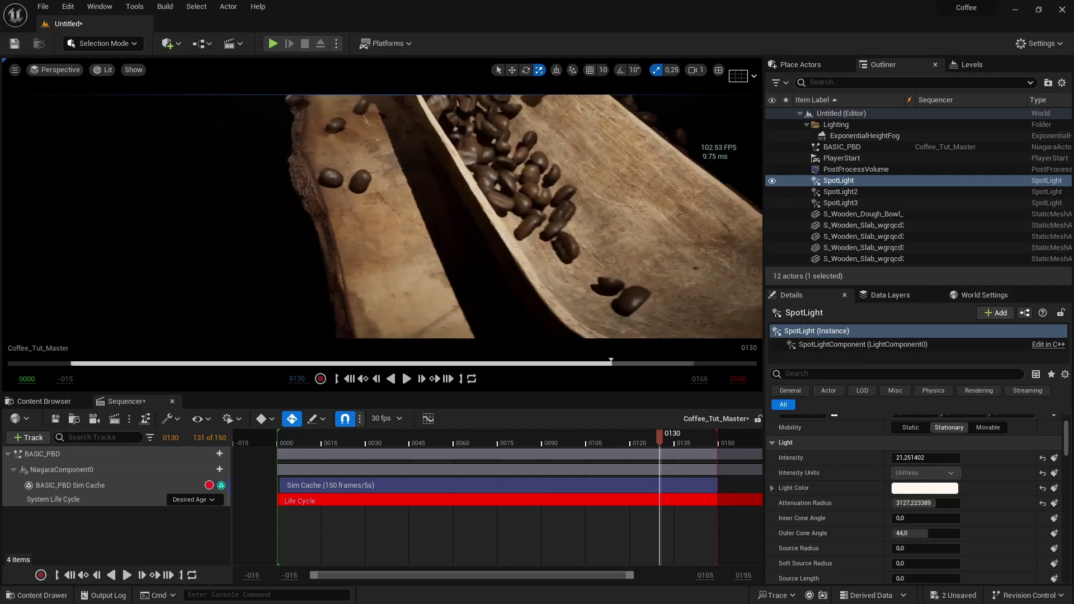
{"action": "right_click_drag", "start_coordinate": [613, 358], "coordinate": [613, 357]}
{"action": "left_click", "coordinate": [773, 181]}
{"action": "left_click", "coordinate": [772, 181]}
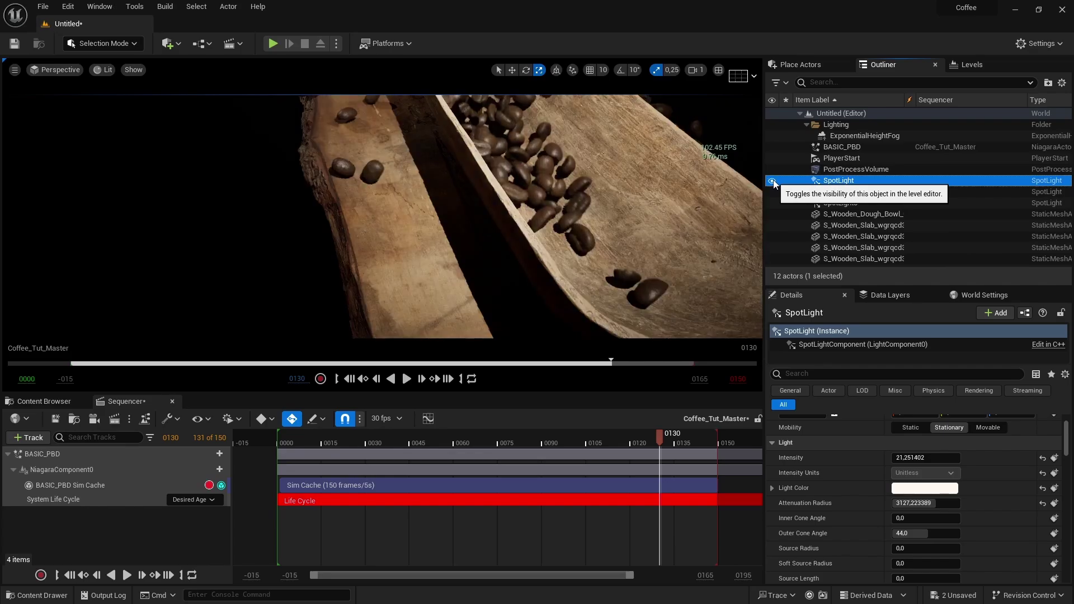
{"action": "left_click", "coordinate": [772, 180]}
{"action": "left_click", "coordinate": [772, 180]}
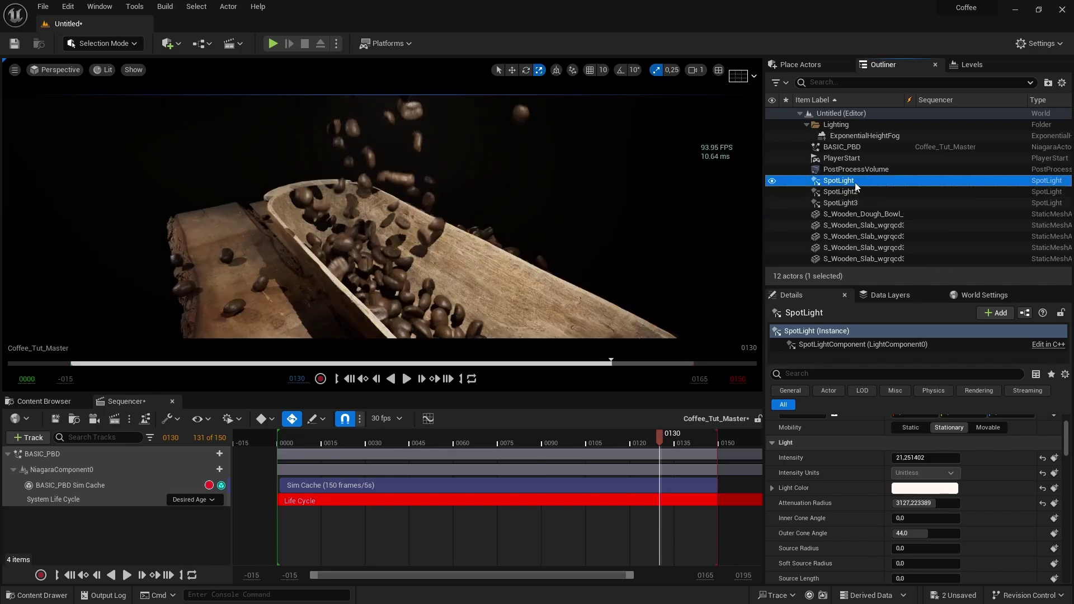
{"action": "right_click_drag", "start_coordinate": [655, 304], "coordinate": [655, 304]}
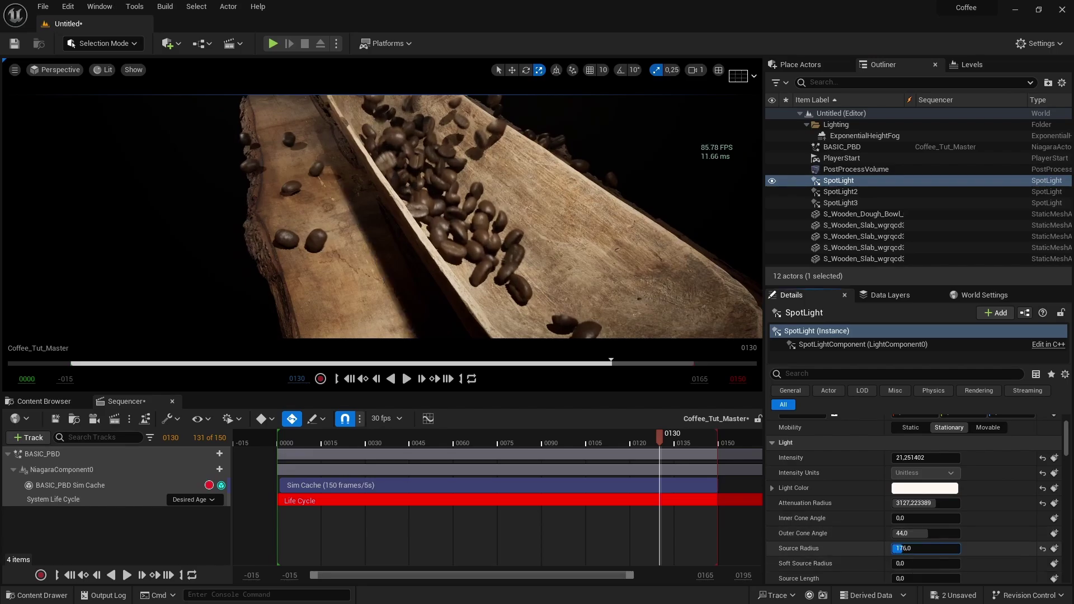
{"action": "left_click_drag", "start_coordinate": [894, 548], "coordinate": [941, 548]}
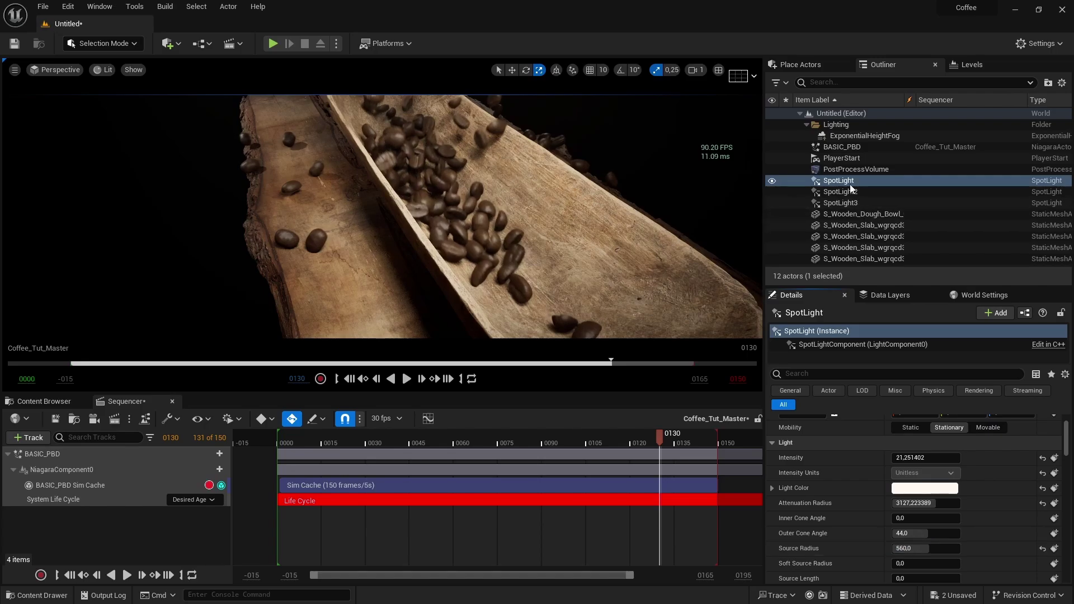
Set SpotLight2's Source Radius to about 608 to soften its shadows on the bowl and slabs
{"action": "left_click", "coordinate": [840, 192]}
{"action": "right_click_drag", "start_coordinate": [731, 232], "coordinate": [731, 233]}
{"action": "scroll", "coordinate": [731, 232], "scroll_direction": "up", "scroll_amount": 1}
{"action": "right_click_drag", "start_coordinate": [564, 216], "coordinate": [564, 216]}
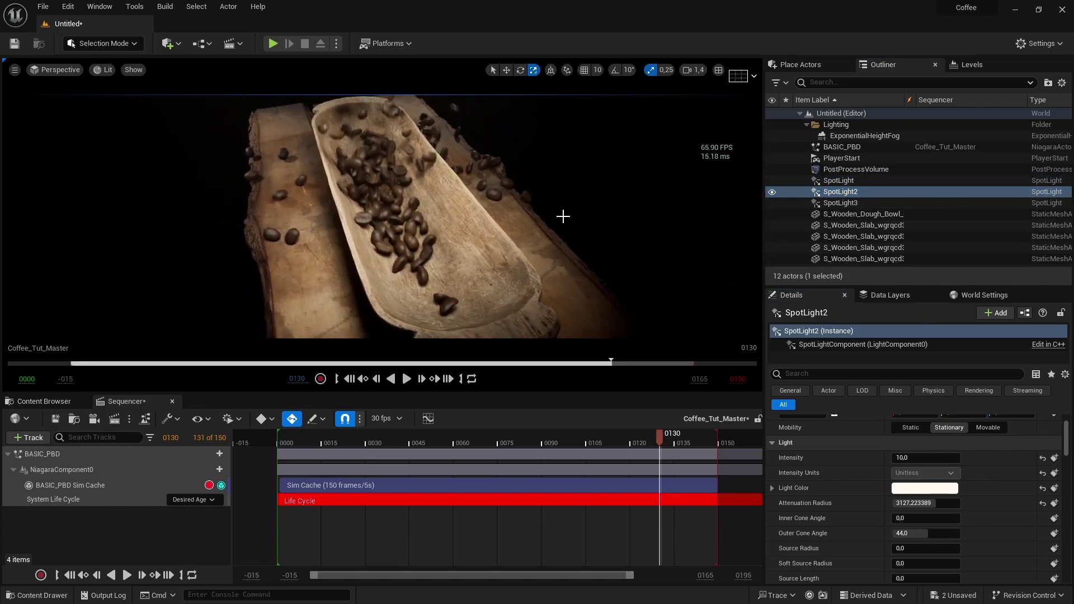
{"action": "right_click_drag", "start_coordinate": [615, 241], "coordinate": [615, 240]}
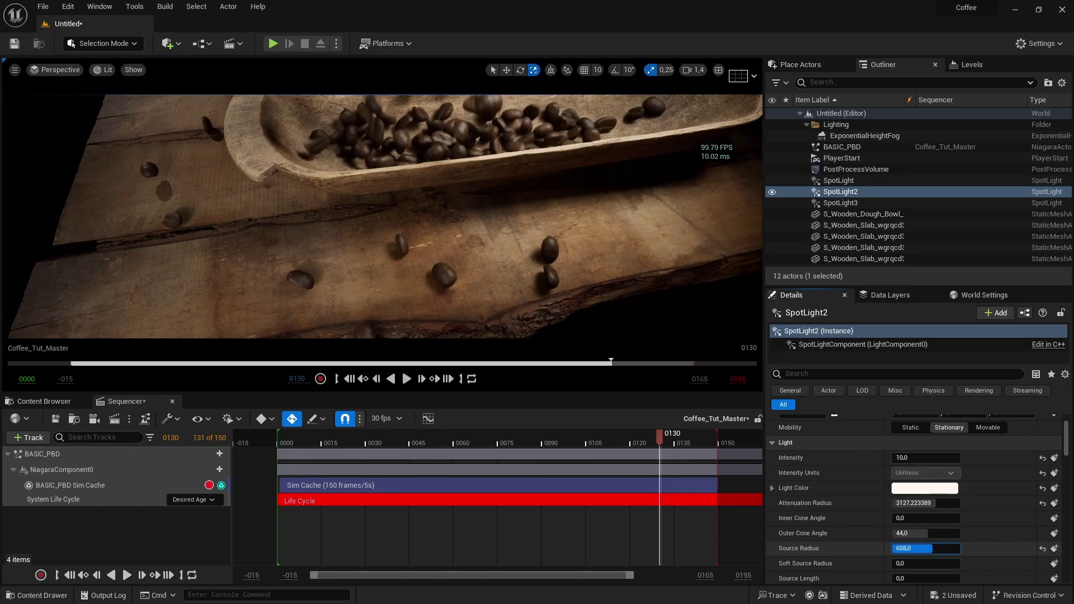
Check SpotLight's Source Radius and set SpotLight3's Source Radius to the same value, 560
{"action": "double_click", "coordinate": [838, 180]}
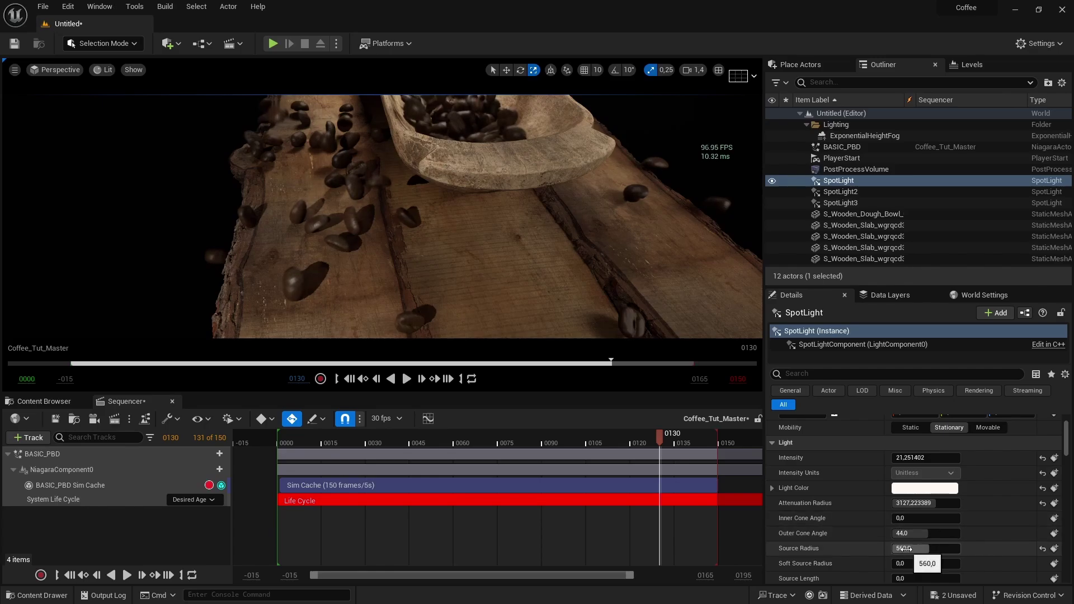
{"action": "right_click_drag", "start_coordinate": [660, 278], "coordinate": [565, 246]}
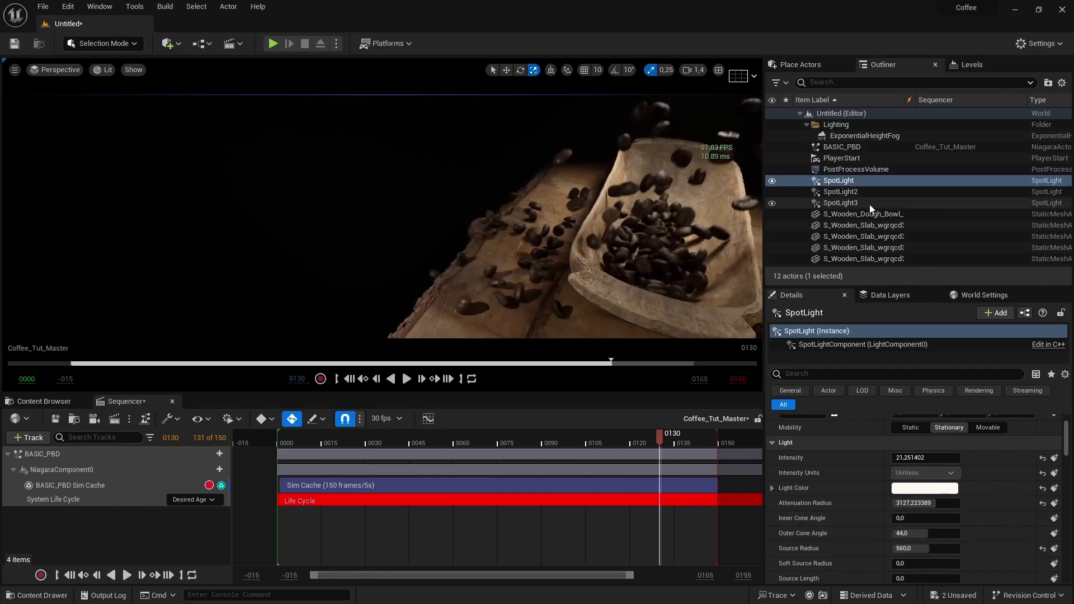
{"action": "left_click", "coordinate": [869, 205]}
{"action": "left_click", "coordinate": [903, 548]}
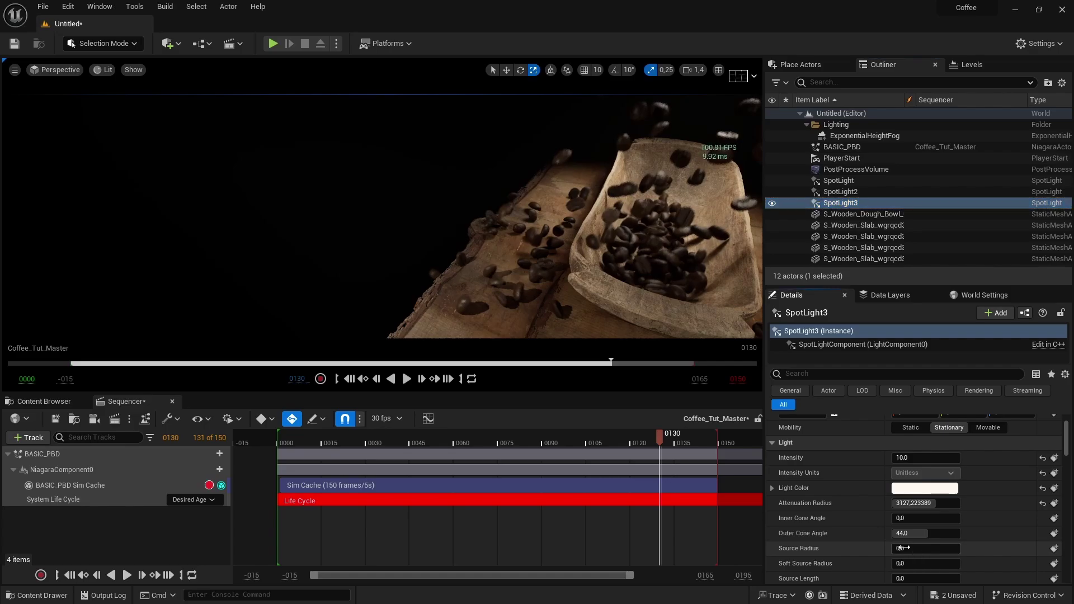
Play the sequence and examine the cached bean fall and softened lighting from different sides of the bowl
{"action": "left_click_drag", "start_coordinate": [560, 241], "coordinate": [710, 249], "text": "alt"}
{"action": "left_click_drag", "start_coordinate": [392, 252], "coordinate": [537, 240], "text": "alt"}
{"action": "left_click", "coordinate": [126, 575]}
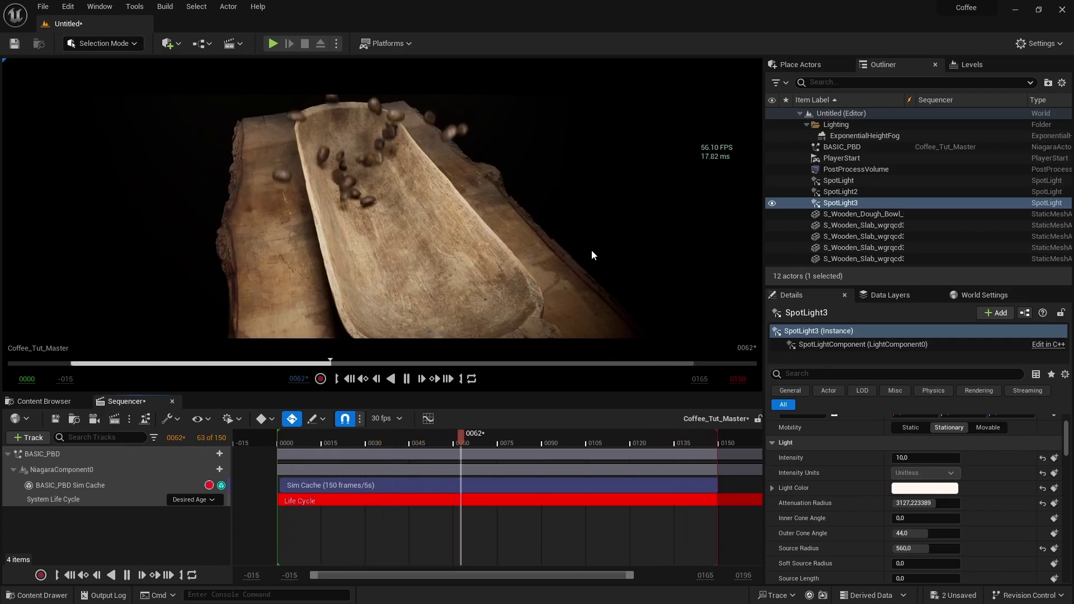
{"action": "left_click_drag", "start_coordinate": [592, 249], "coordinate": [442, 243], "text": "alt"}
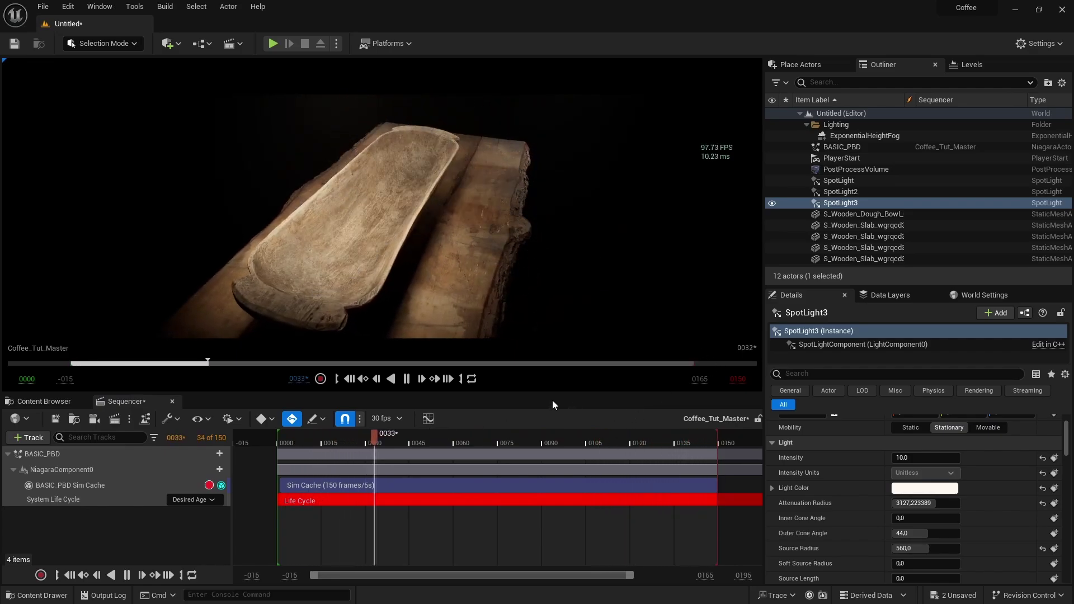
{"action": "left_click_drag", "start_coordinate": [448, 258], "coordinate": [570, 246], "text": "alt"}
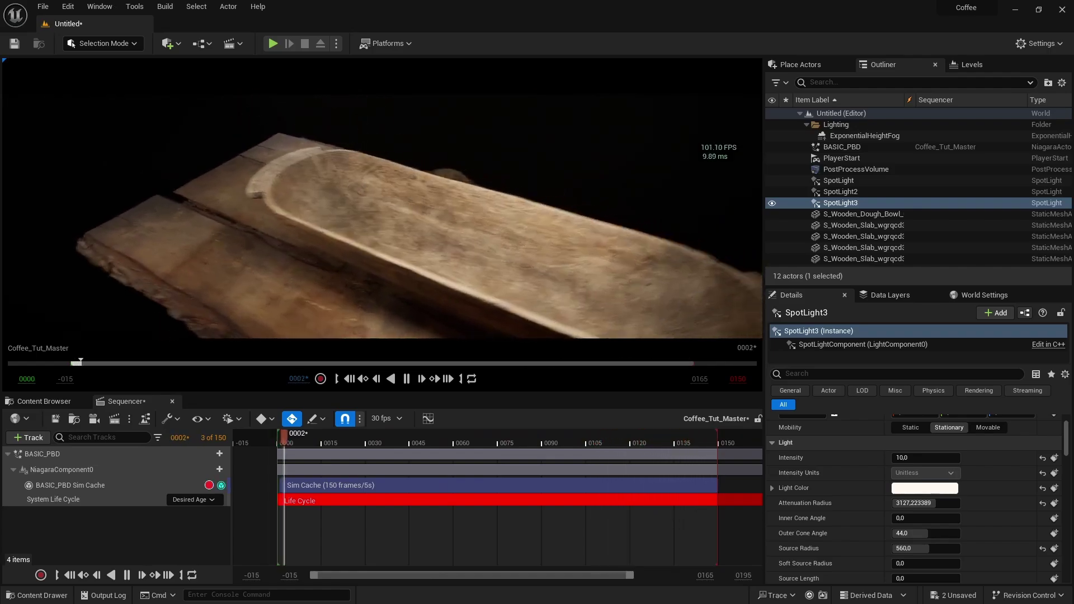
{"action": "left_click_drag", "start_coordinate": [392, 224], "coordinate": [559, 202], "text": "alt"}
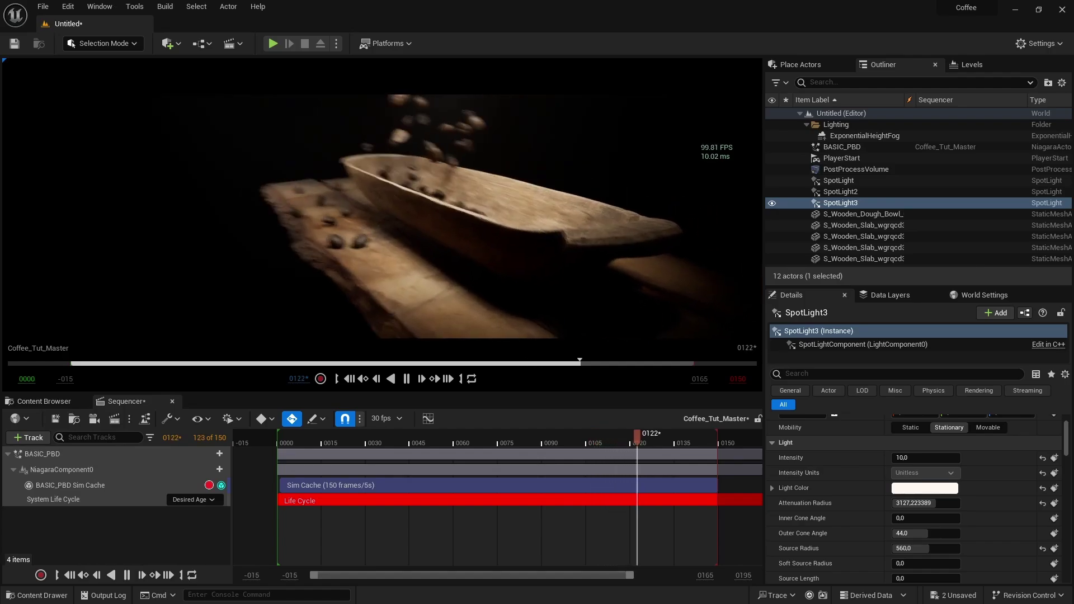